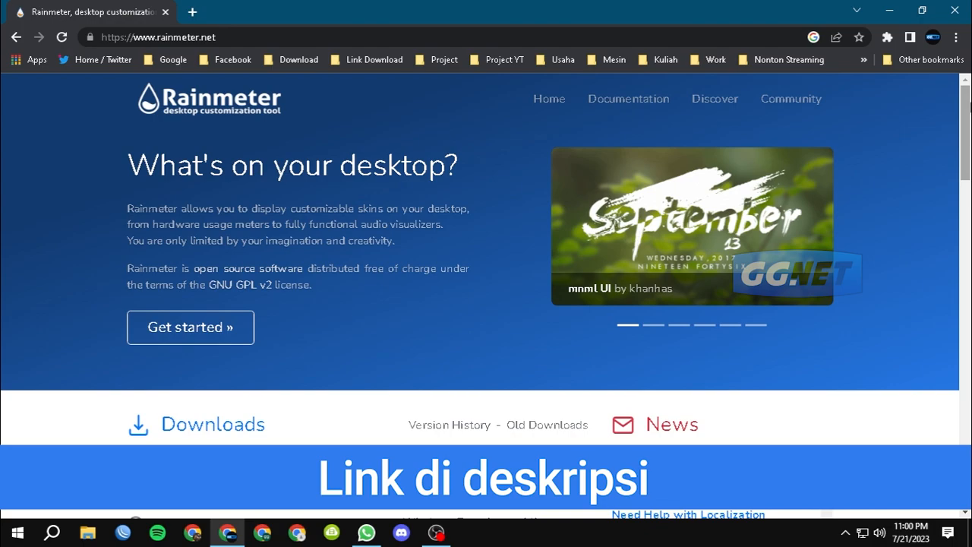
Check the mirror index of Rainmeter builds in a separate tab and return to the Rainmeter download section.
{"action": "left_click_drag", "start_coordinate": [970, 106], "coordinate": [956, 177]}
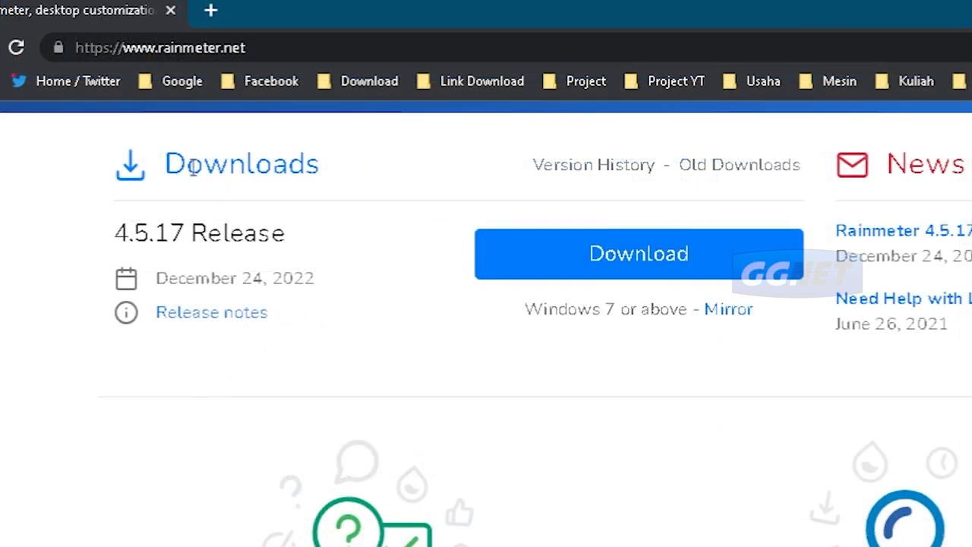
{"action": "middle_click", "coordinate": [724, 167]}
{"action": "left_click", "coordinate": [325, 23]}
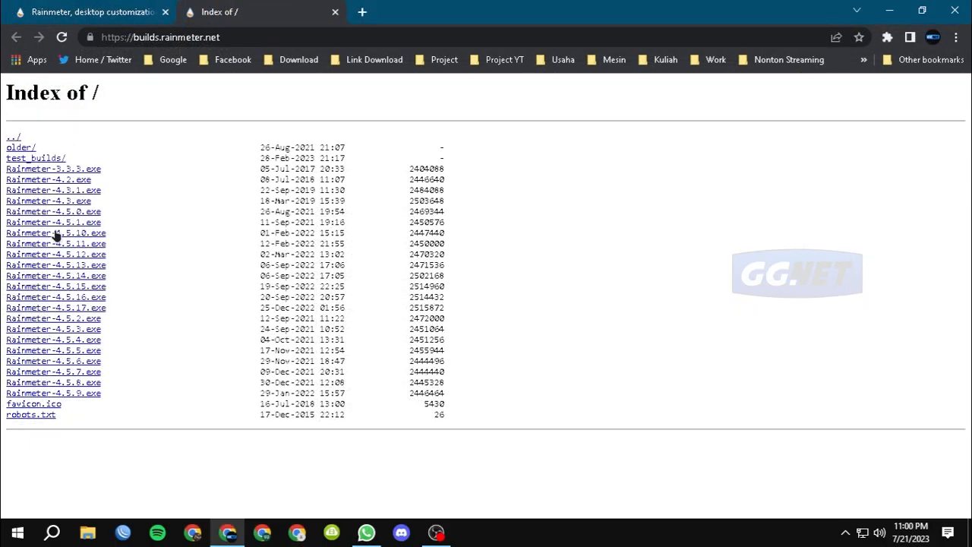
{"action": "left_click", "coordinate": [90, 11]}
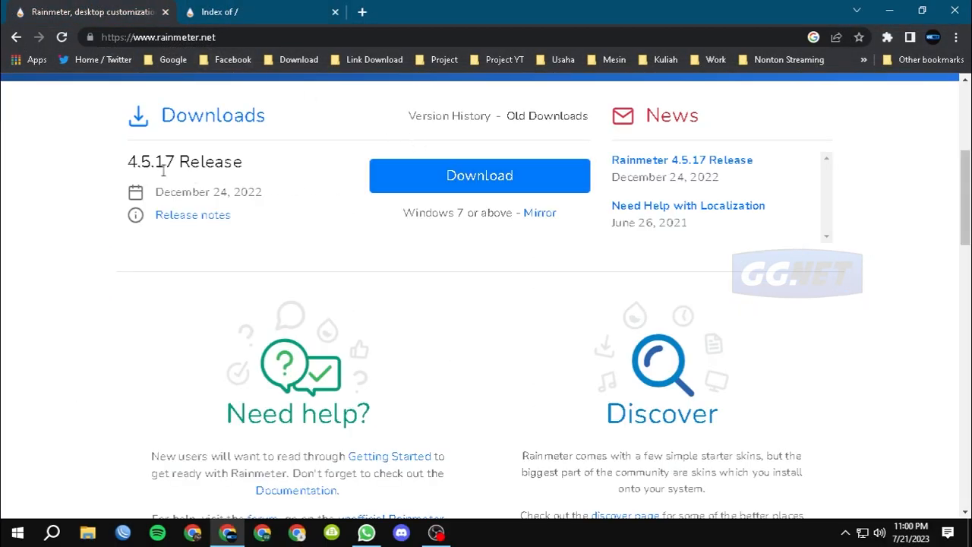
Download the 4.5.17 release installer into New folder (2) and show the saved file in its folder.
{"action": "left_click", "coordinate": [522, 179]}
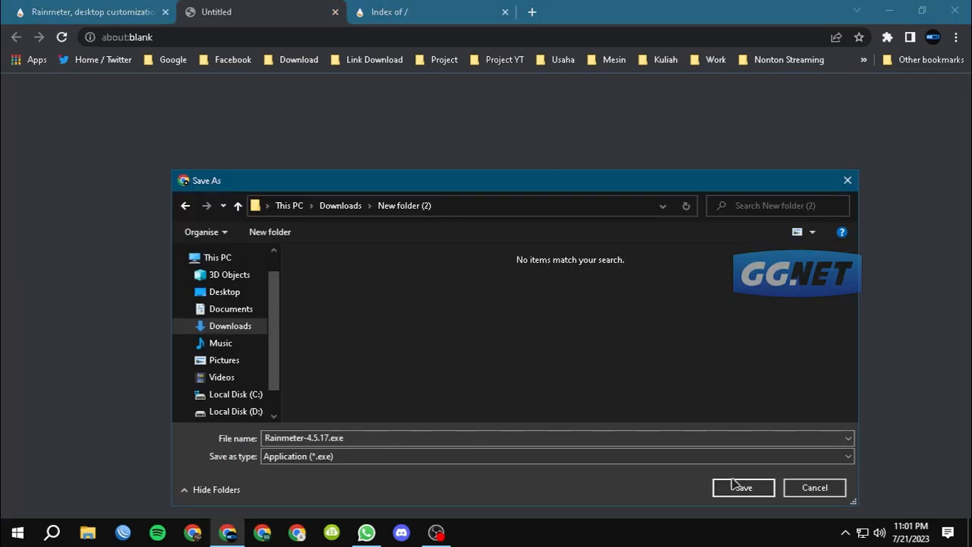
{"action": "left_click", "coordinate": [739, 489]}
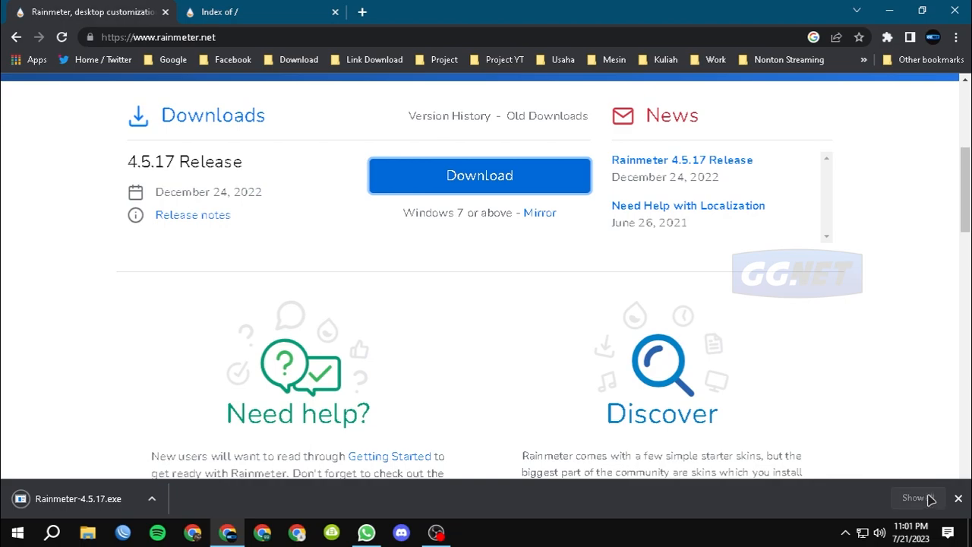
{"action": "left_click", "coordinate": [921, 495]}
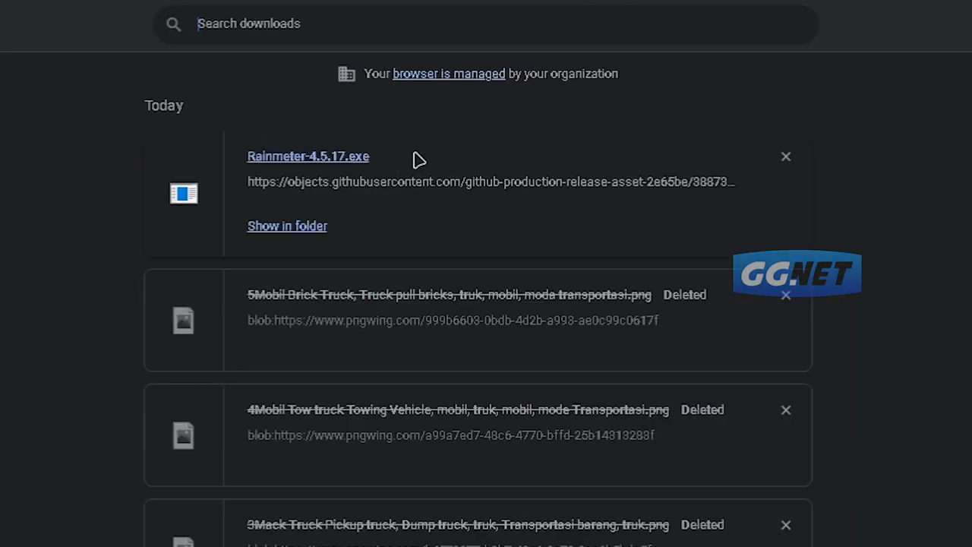
{"action": "left_click", "coordinate": [302, 227]}
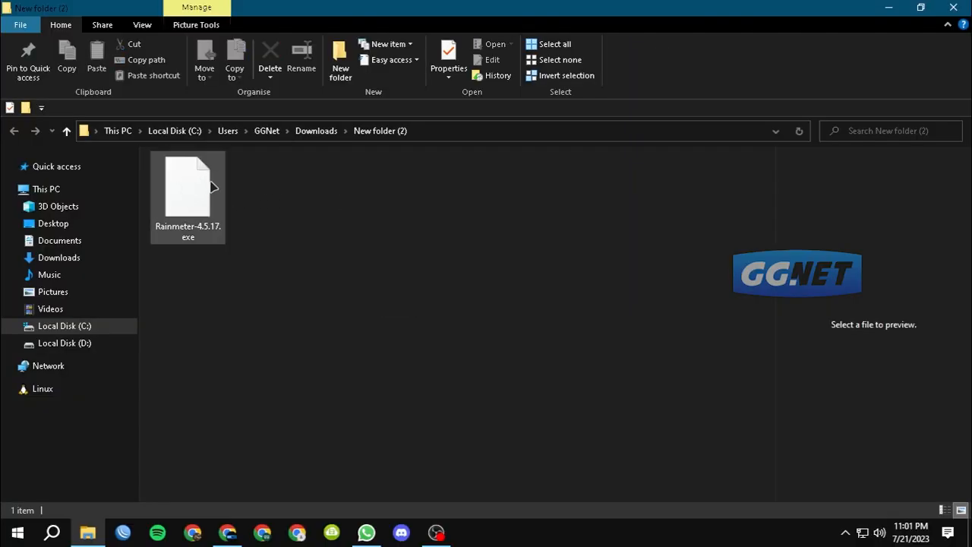
Run Rainmeter-4.5.17.exe as administrator and minimize the windows behind the setup dialog.
{"action": "left_click", "coordinate": [181, 178]}
{"action": "right_click", "coordinate": [183, 183]}
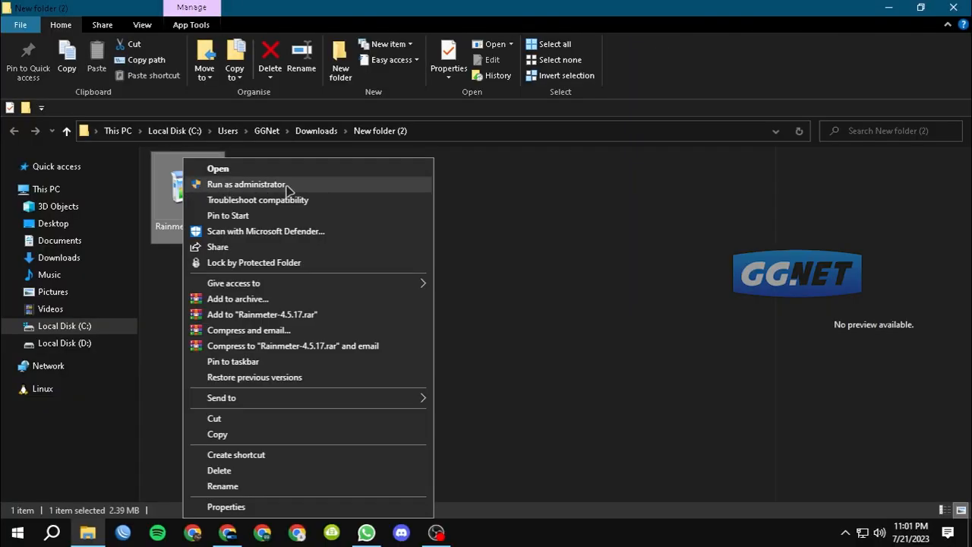
{"action": "left_click", "coordinate": [326, 191]}
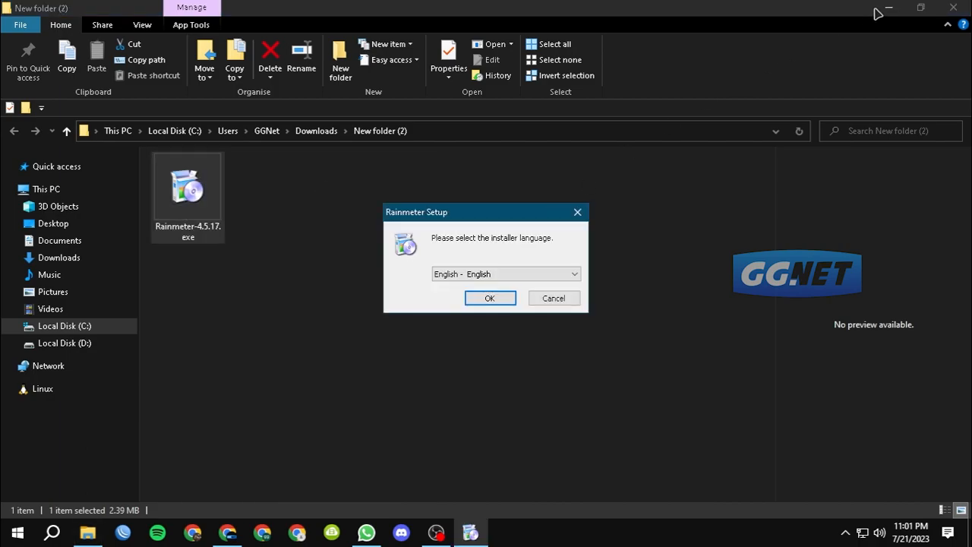
{"action": "left_click", "coordinate": [875, 10]}
{"action": "left_click", "coordinate": [873, 10]}
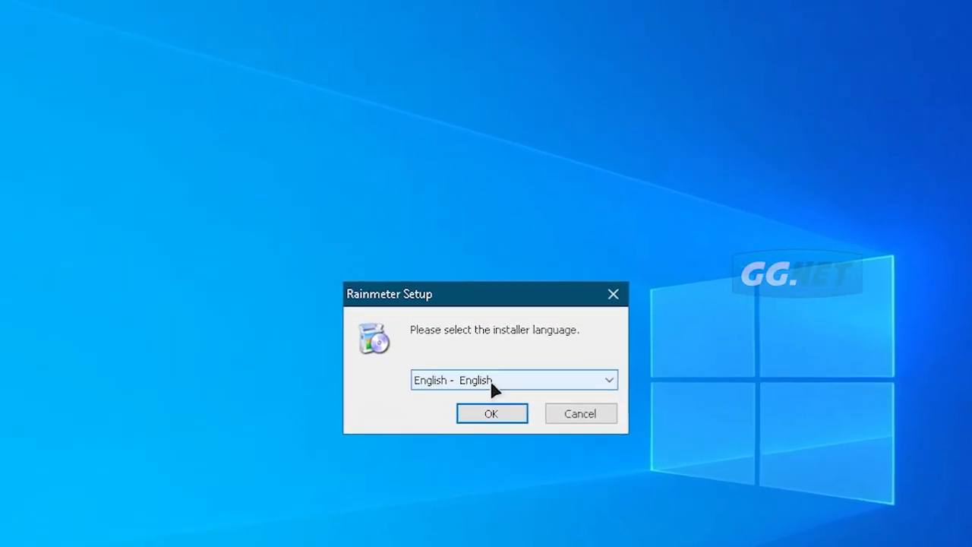
Set the installer language to Indonesian - Bahasa Indonesia.
{"action": "left_click", "coordinate": [492, 382]}
{"action": "mouse_move", "coordinate": [617, 269]}
{"action": "left_mouse_down"}
{"action": "mouse_move", "coordinate": [628, 203]}
{"action": "mouse_move", "coordinate": [615, 278]}
{"action": "left_mouse_up"}
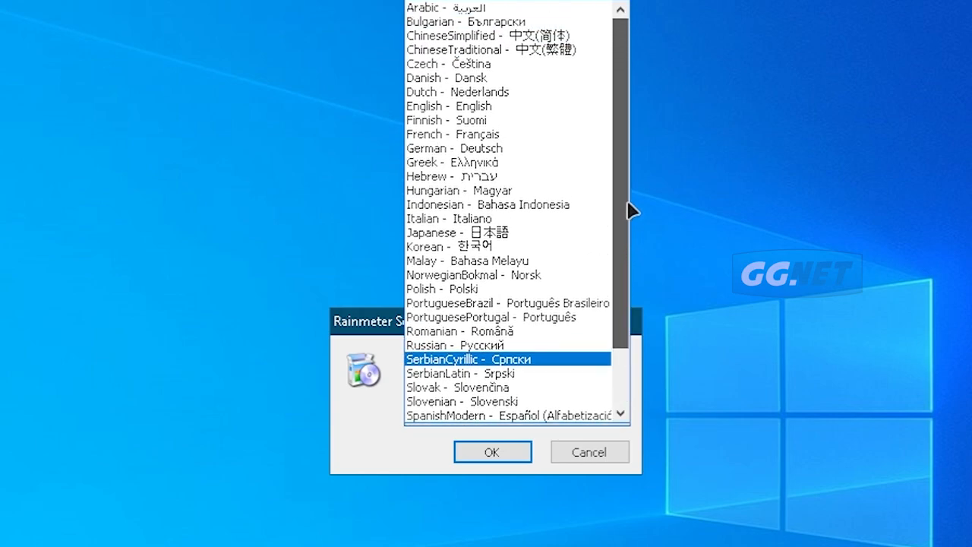
{"action": "left_click", "coordinate": [451, 137]}
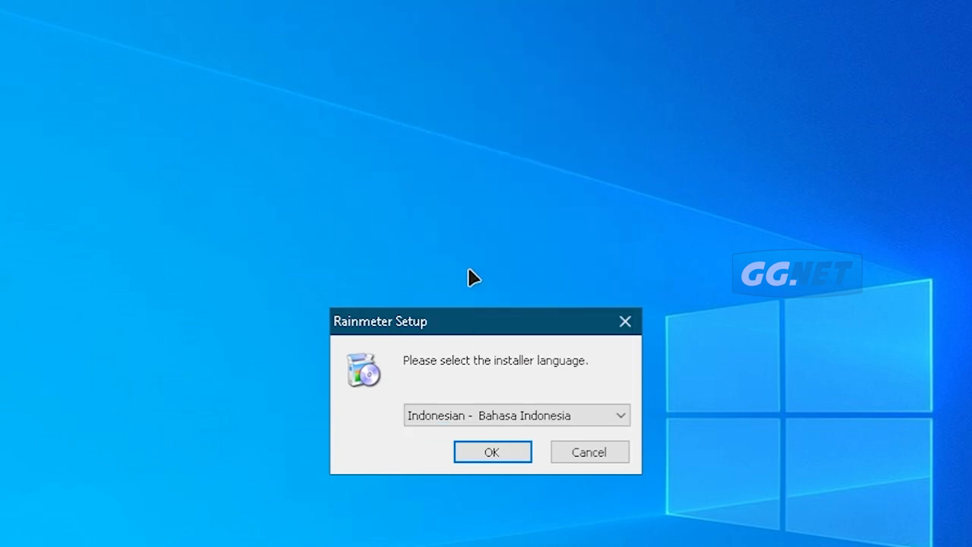
Set the installer language to English and confirm the choice.
{"action": "left_click", "coordinate": [450, 416]}
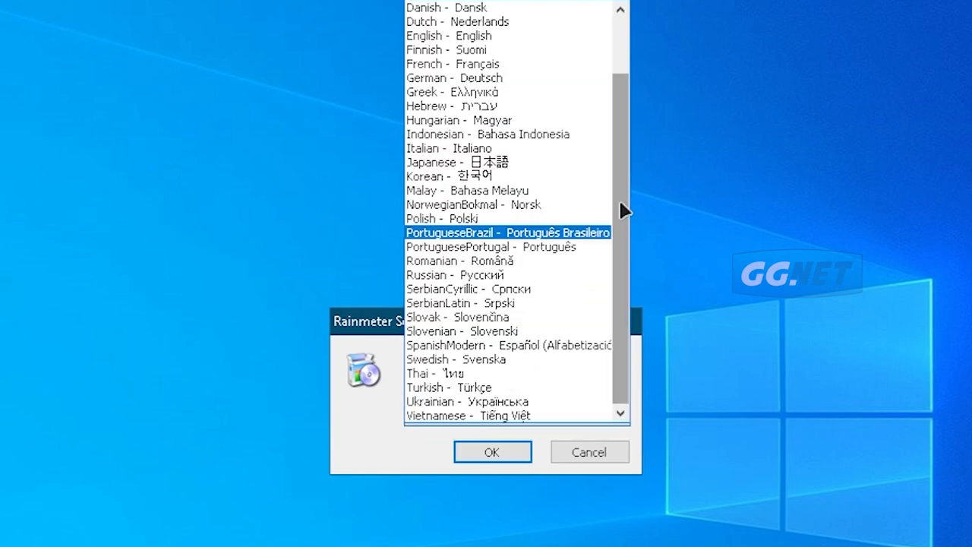
{"action": "left_click_drag", "start_coordinate": [613, 161], "coordinate": [626, 100]}
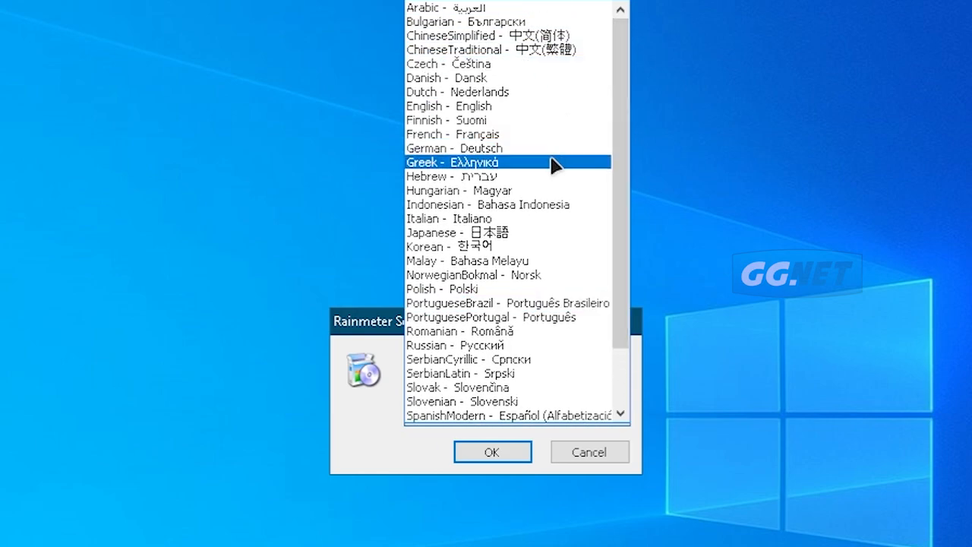
{"action": "left_click", "coordinate": [512, 107]}
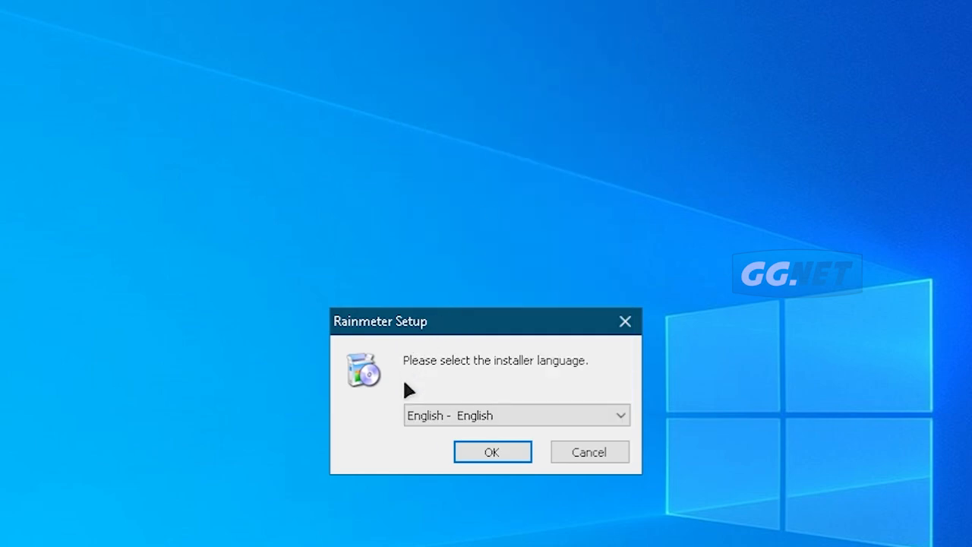
{"action": "left_click", "coordinate": [513, 420]}
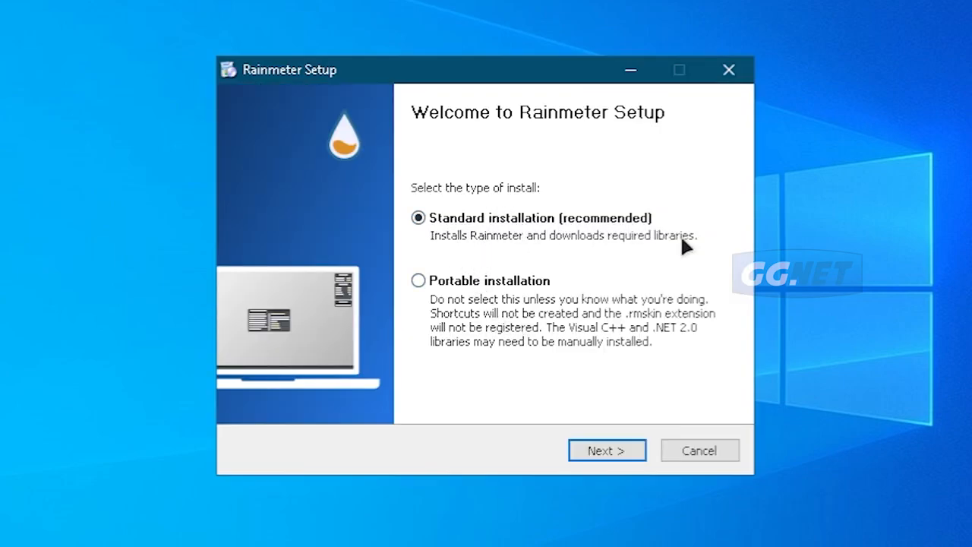
Install Rainmeter with the standard installation, the 64-bit version and launch on startup, finishing setup with Run Rainmeter enabled.
{"action": "left_click", "coordinate": [627, 447]}
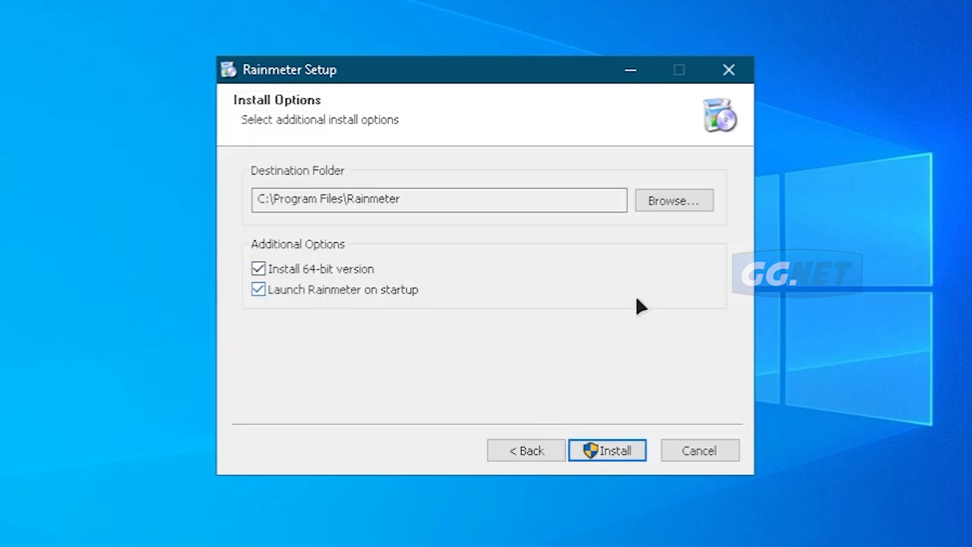
{"action": "left_click", "coordinate": [620, 448]}
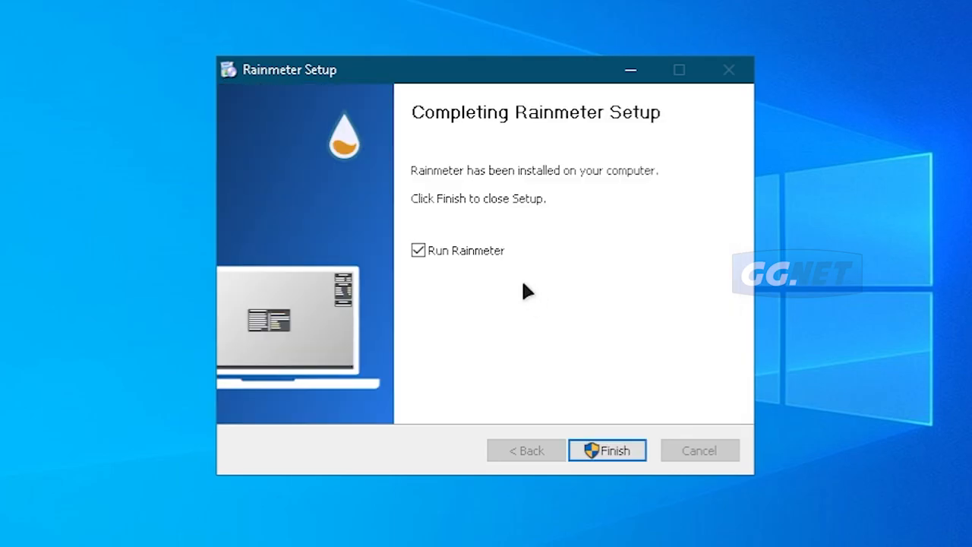
{"action": "left_click", "coordinate": [622, 453]}
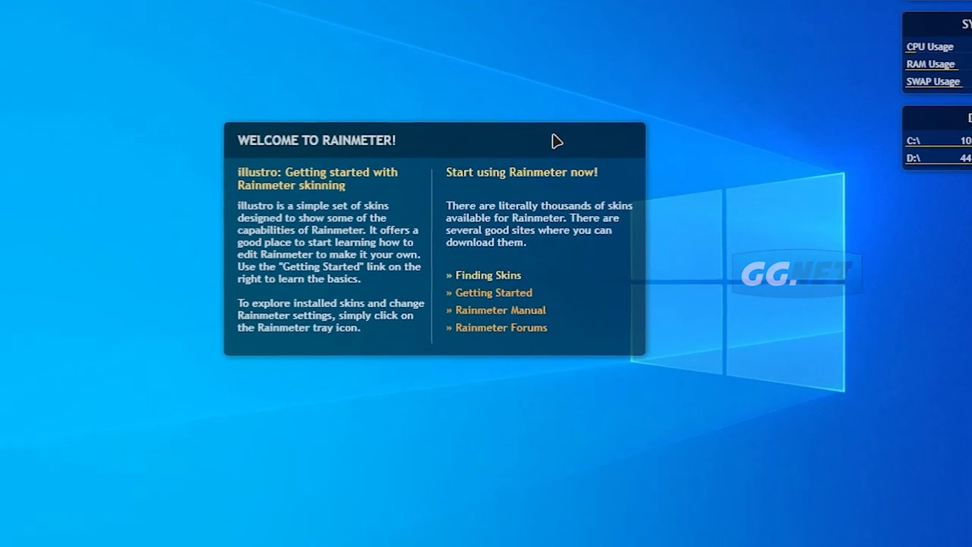
Open the Manage Rainmeter window from the welcome skin and select Welcome.ini in the illustro Welcome folder.
{"action": "right_click", "coordinate": [541, 154]}
{"action": "mouse_move", "coordinate": [702, 320]}
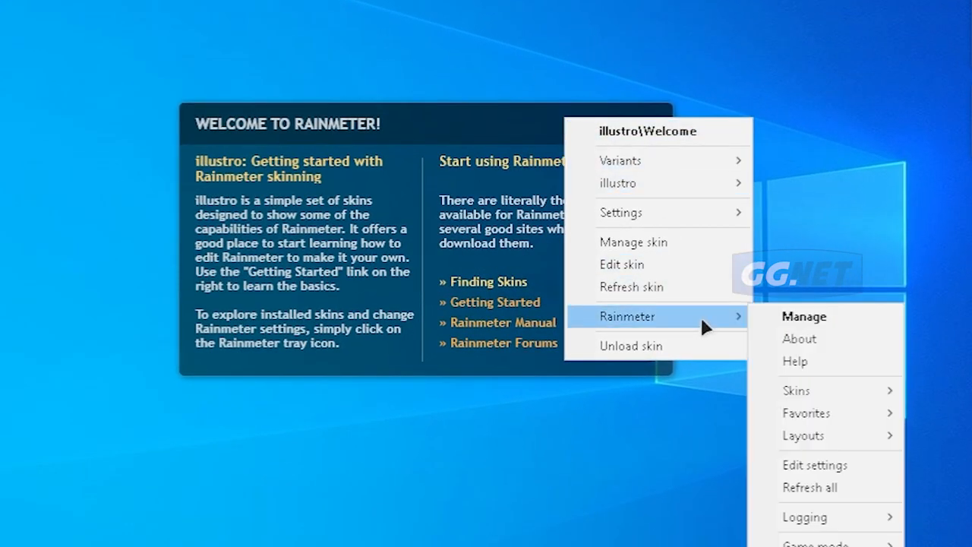
{"action": "left_click", "coordinate": [821, 317]}
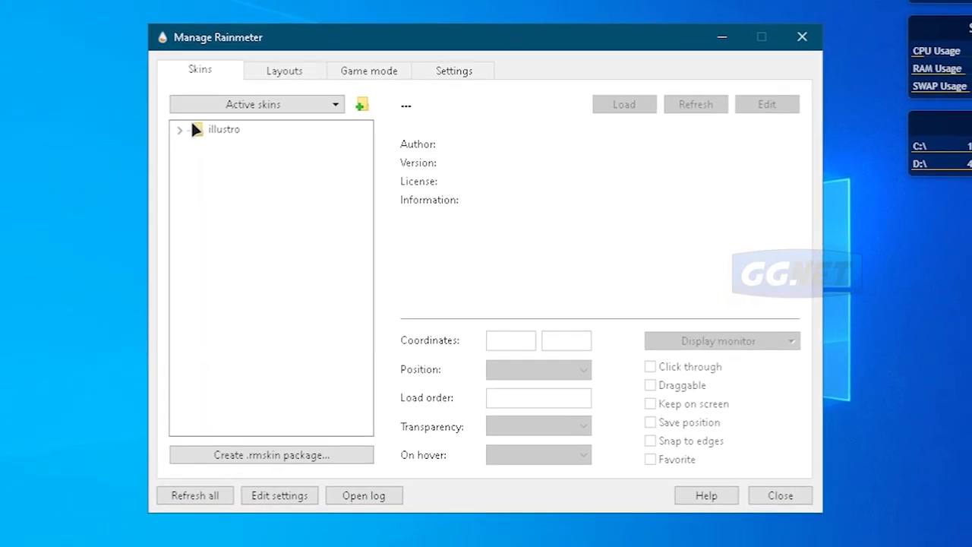
{"action": "left_click", "coordinate": [180, 130]}
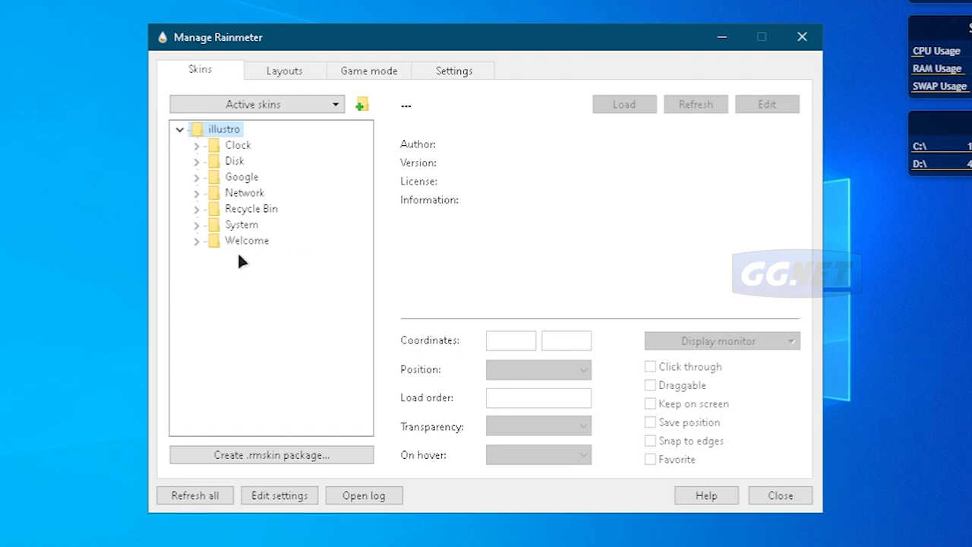
{"action": "left_click", "coordinate": [195, 241]}
{"action": "left_click", "coordinate": [259, 256]}
Move the Manage Rainmeter window and the welcome skin apart, and unload Welcome.ini from the desktop.
{"action": "left_click_drag", "start_coordinate": [427, 39], "coordinate": [742, 51]}
{"action": "left_click", "coordinate": [288, 151]}
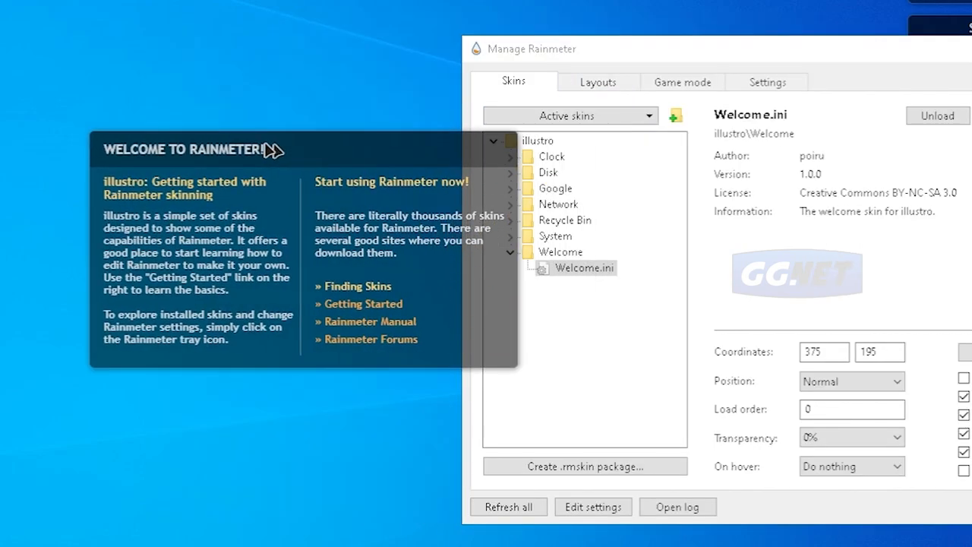
{"action": "left_click_drag", "start_coordinate": [289, 150], "coordinate": [128, 122]}
{"action": "left_click_drag", "start_coordinate": [562, 48], "coordinate": [417, 23]}
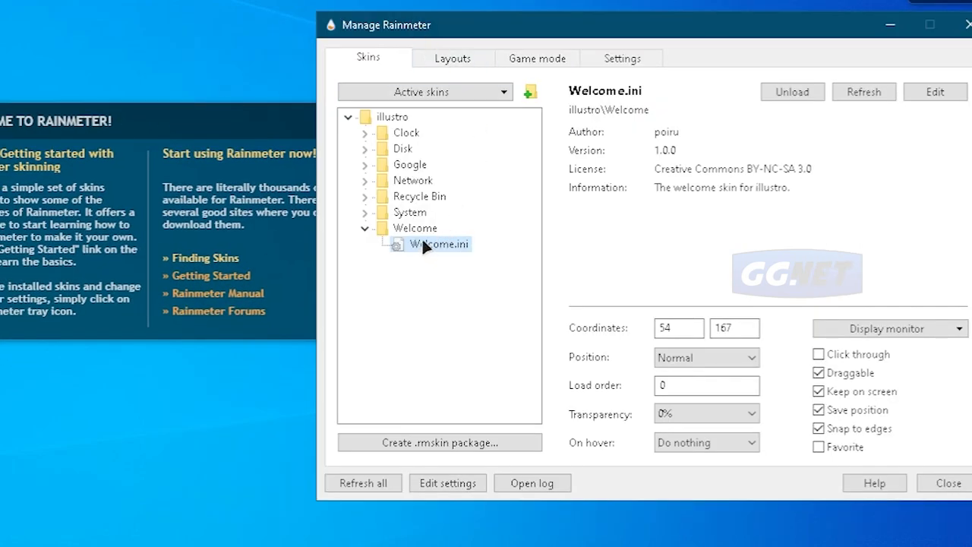
{"action": "left_click", "coordinate": [784, 87]}
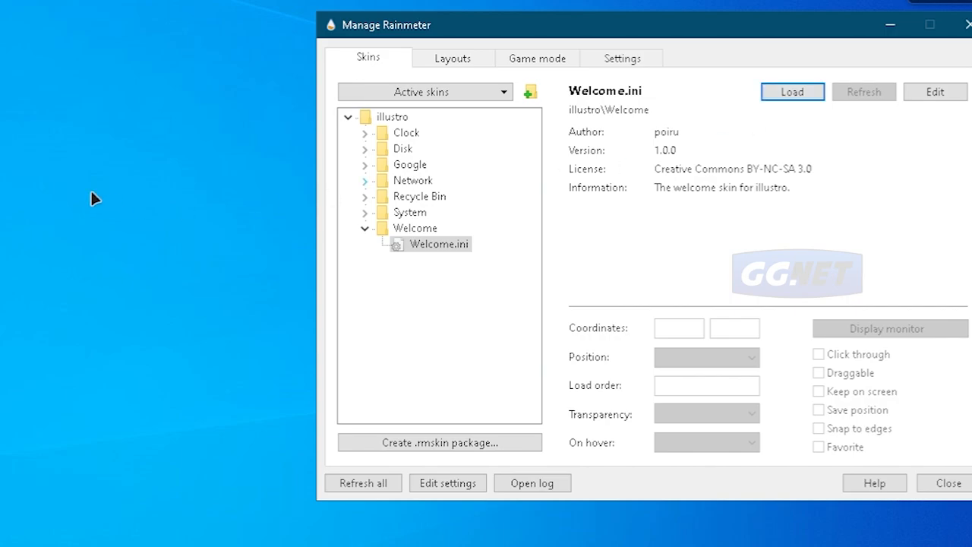
Move the Manage Rainmeter window clear of the remaining skins and unload Clock.ini from the illustro Clock folder.
{"action": "left_click_drag", "start_coordinate": [700, 31], "coordinate": [458, 23]}
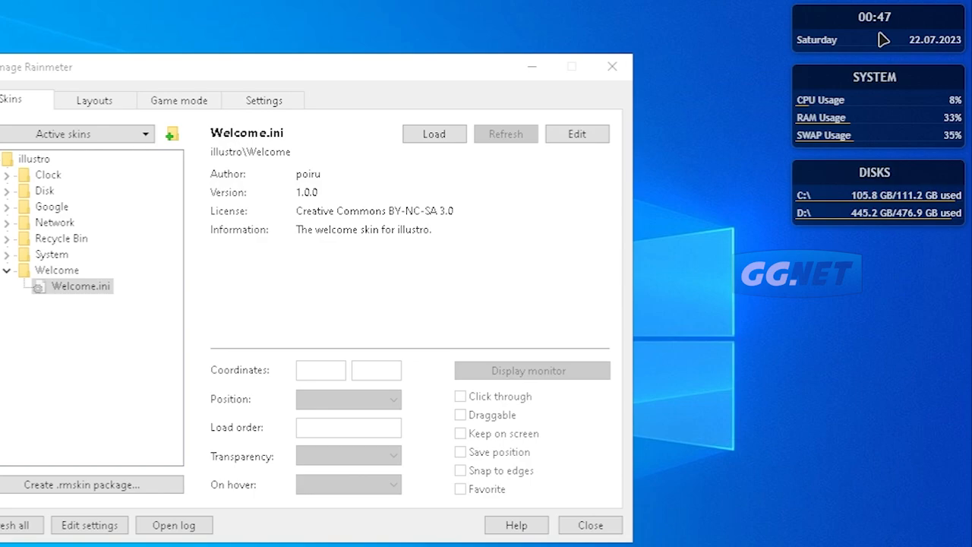
{"action": "left_click", "coordinate": [6, 175]}
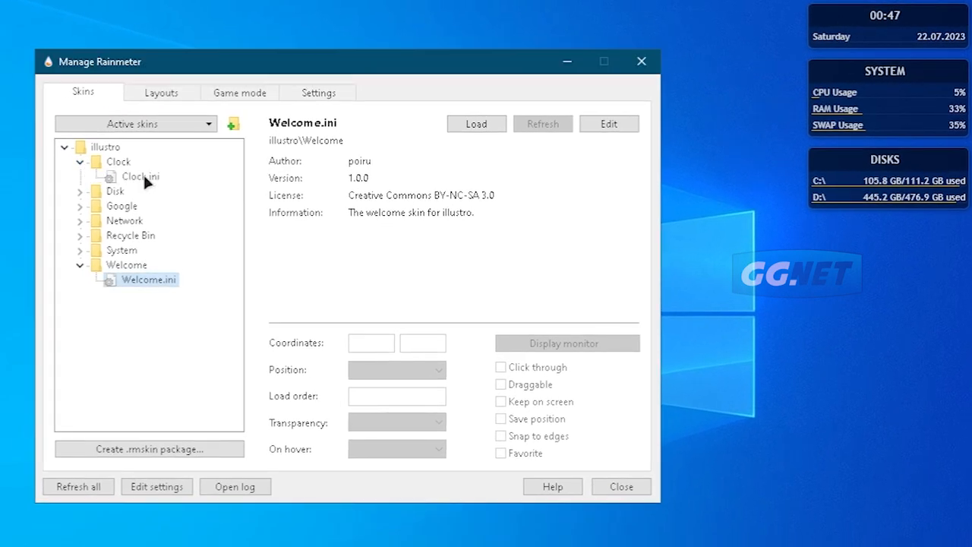
{"action": "left_click", "coordinate": [141, 177]}
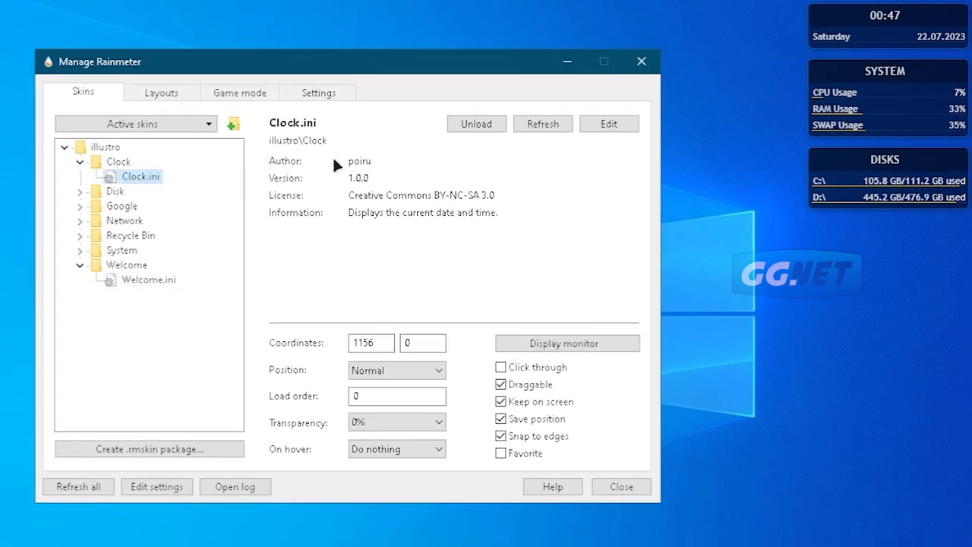
{"action": "left_click", "coordinate": [484, 122]}
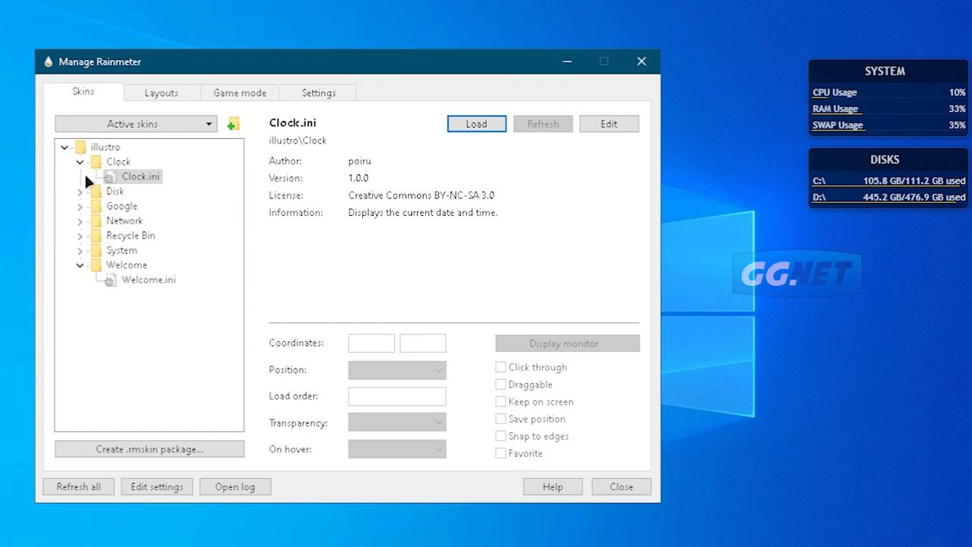
Unload System.ini from the illustro System folder to remove the system stats skin from the desktop.
{"action": "left_click", "coordinate": [79, 250]}
{"action": "left_click", "coordinate": [102, 250]}
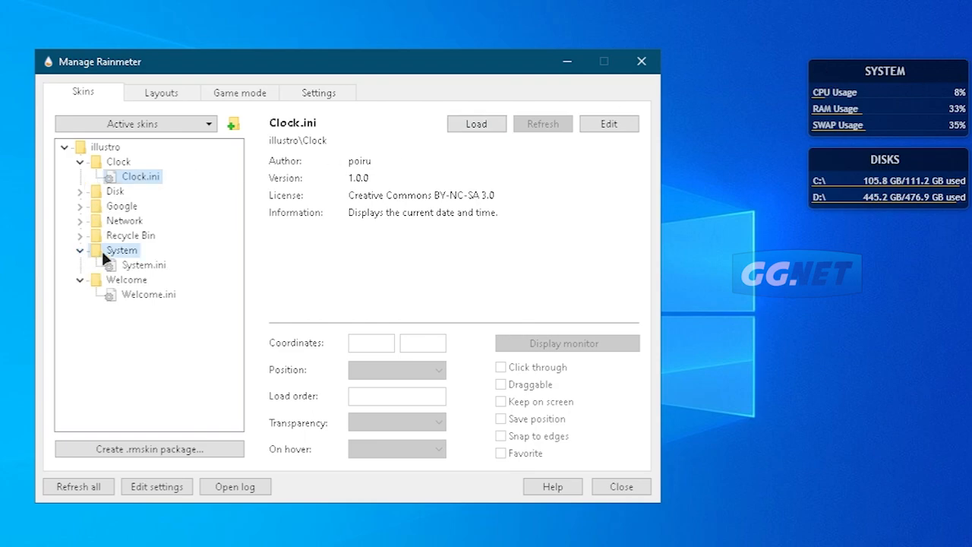
{"action": "left_click", "coordinate": [143, 265]}
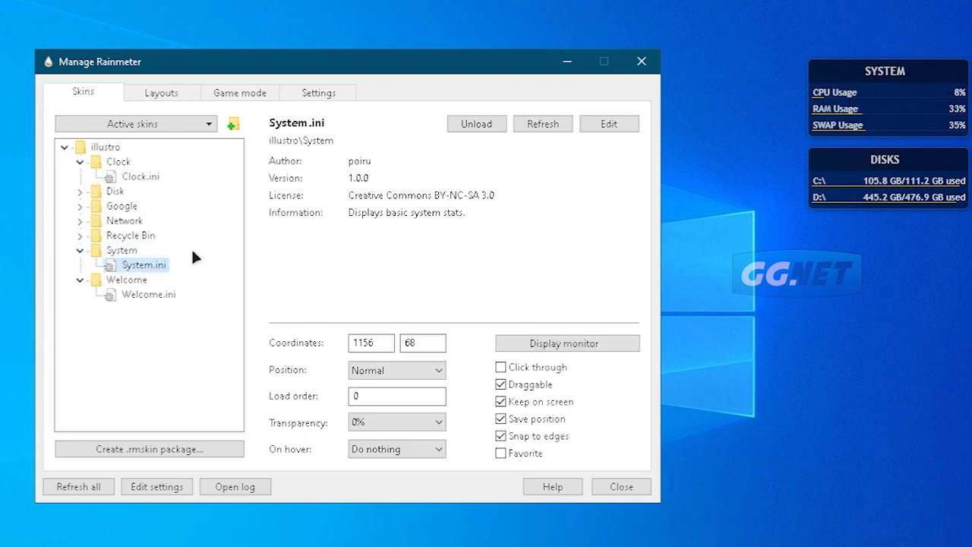
{"action": "left_click", "coordinate": [489, 121]}
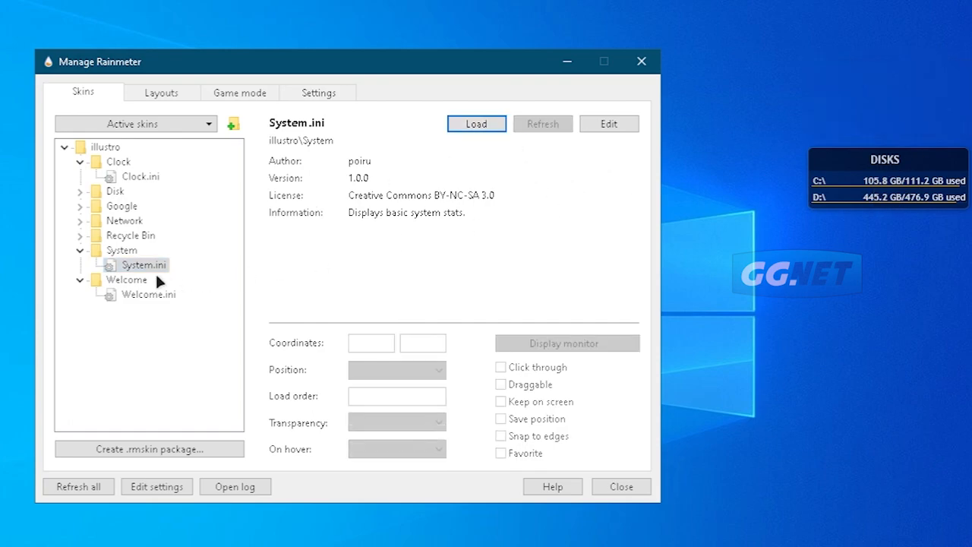
Load 1 Disk.ini from the illustro Disk folder in place of the two-disk skin.
{"action": "left_click", "coordinate": [79, 191]}
{"action": "left_click", "coordinate": [148, 206]}
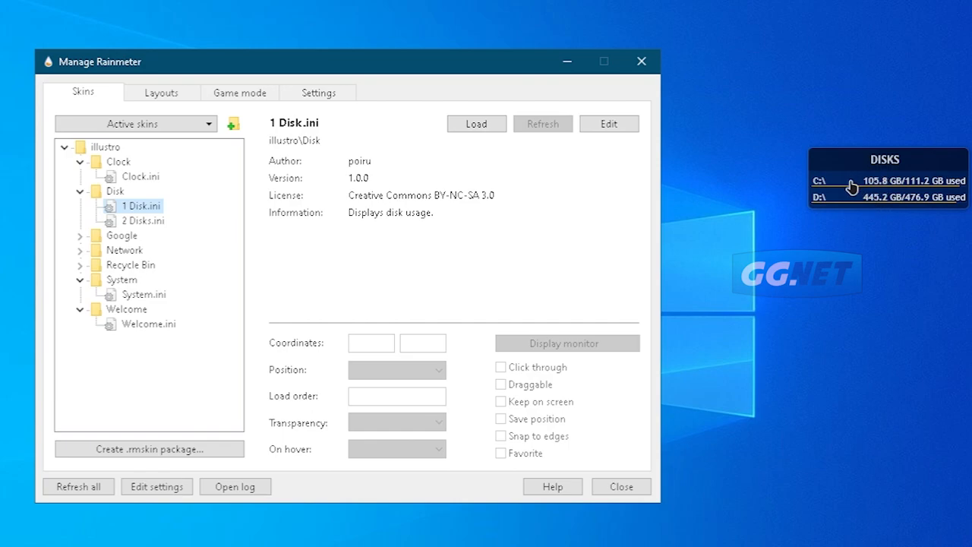
{"action": "left_click", "coordinate": [479, 124]}
Load 2 Disks.ini from the illustro Disk folder and unload it to clear the disk skin from the desktop.
{"action": "left_click", "coordinate": [143, 221]}
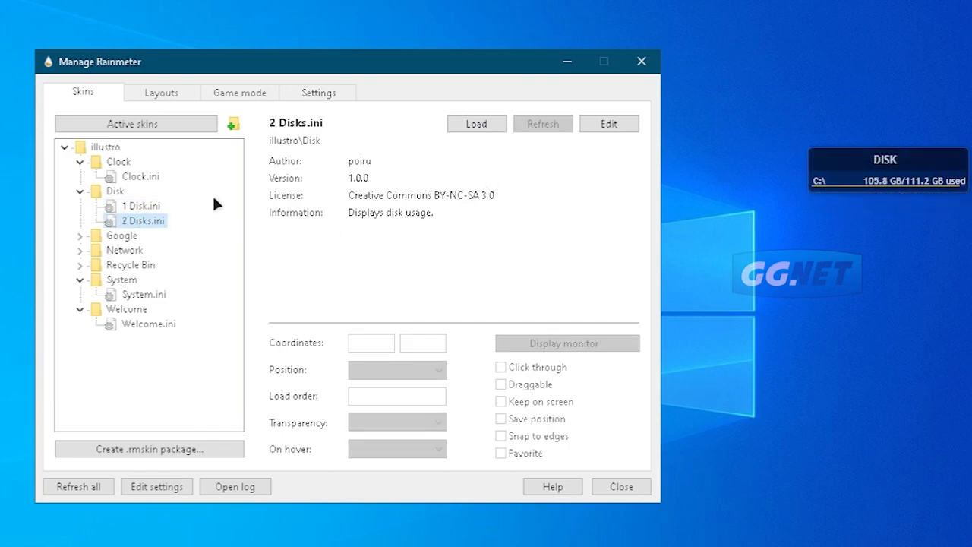
{"action": "left_click", "coordinate": [476, 127]}
{"action": "left_click", "coordinate": [484, 126]}
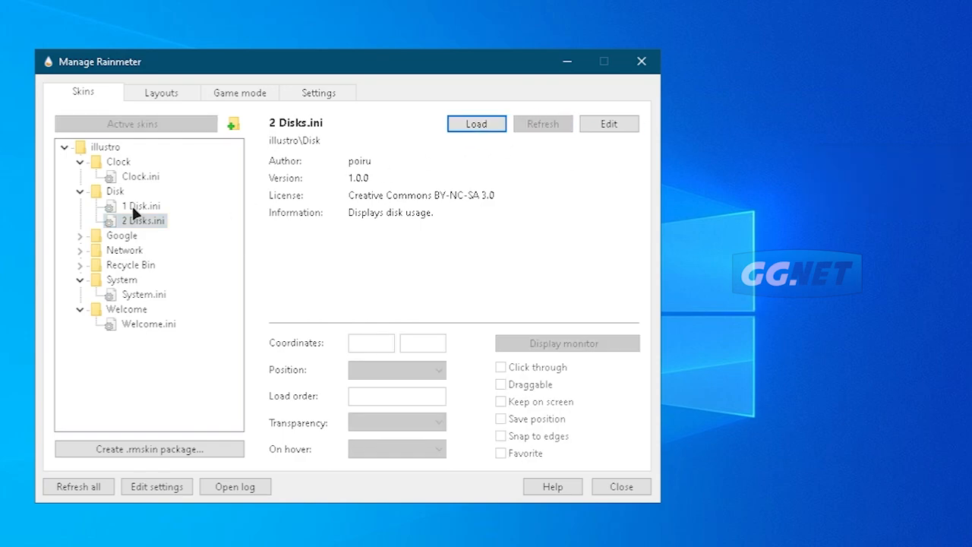
{"action": "left_click", "coordinate": [134, 206]}
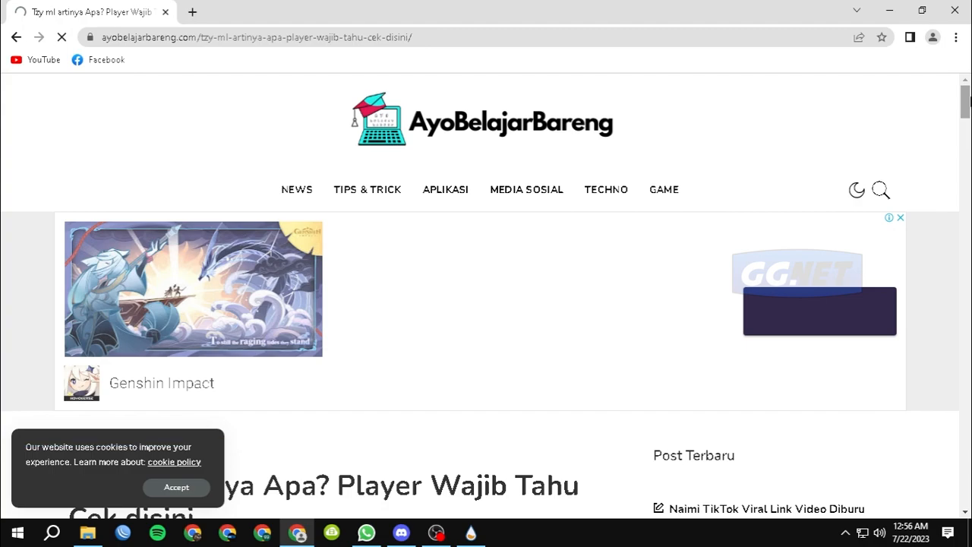
Complete the reCAPTCHA on the AyoBelajarBareng link page by selecting the motorcycle squares and verifying.
{"action": "scroll", "coordinate": [571, 202], "scroll_direction": "down", "scroll_amount": 9}
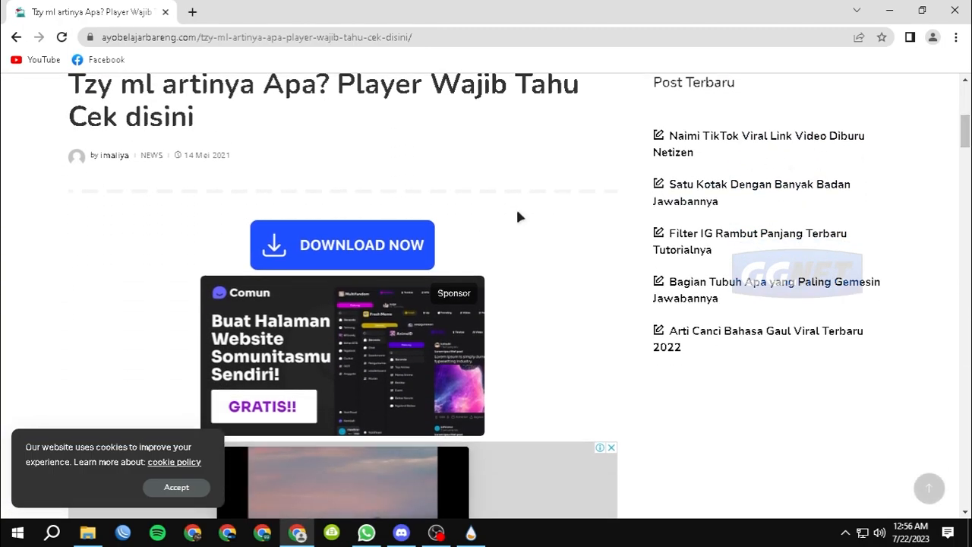
{"action": "scroll", "coordinate": [360, 267], "scroll_direction": "down", "scroll_amount": 4}
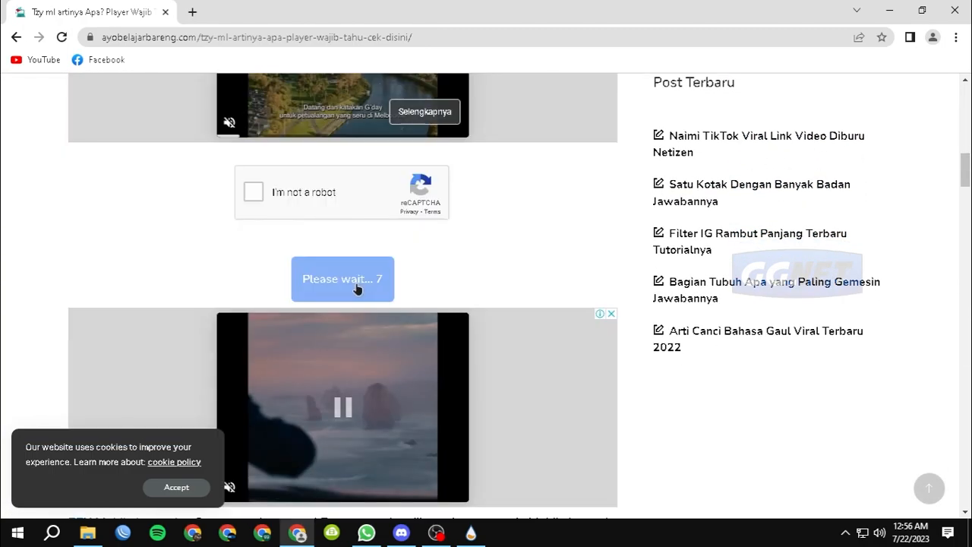
{"action": "left_click", "coordinate": [251, 190]}
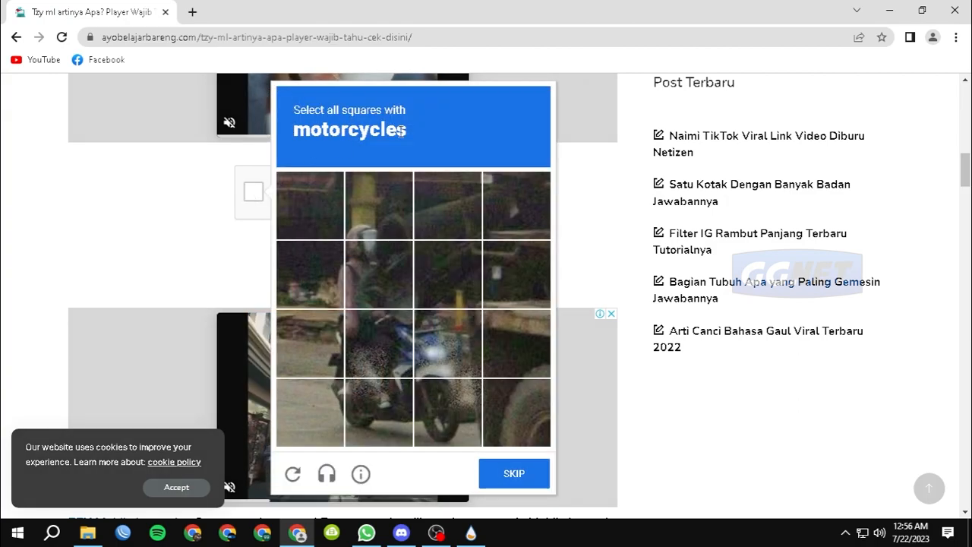
{"action": "left_click", "coordinate": [313, 348]}
{"action": "left_click", "coordinate": [379, 344]}
{"action": "left_click", "coordinate": [448, 343]}
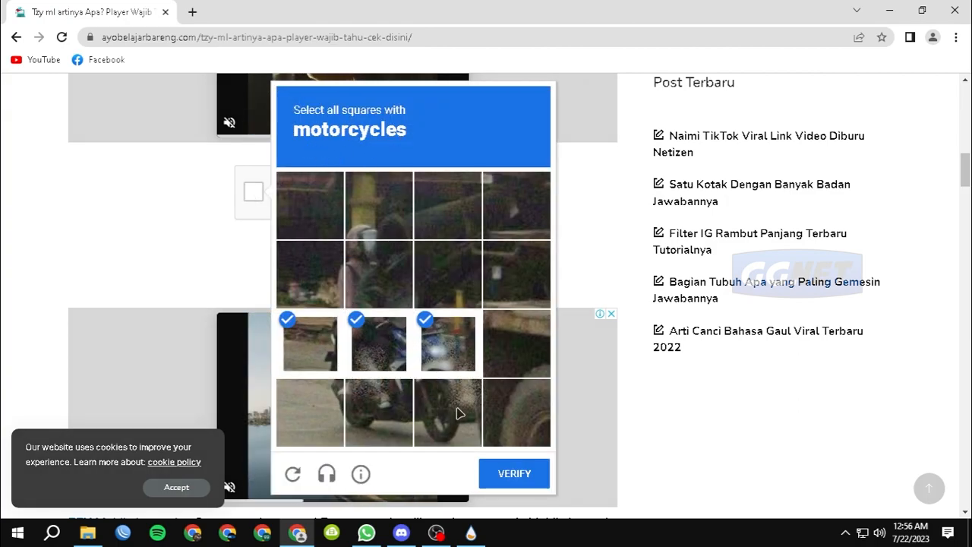
{"action": "left_click", "coordinate": [448, 412]}
{"action": "left_click", "coordinate": [379, 413]}
{"action": "left_click", "coordinate": [520, 471]}
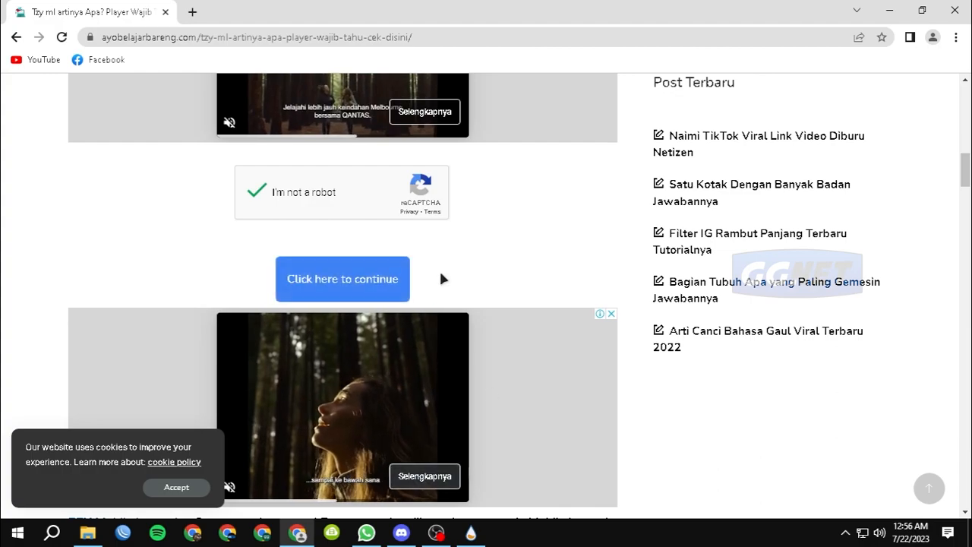
Continue through the link pages to the GGNet_RainmeterTheme1 page on MediaFire and close the extra advertising tab.
{"action": "left_click", "coordinate": [345, 282]}
{"action": "scroll", "coordinate": [329, 307], "scroll_direction": "down", "scroll_amount": 5}
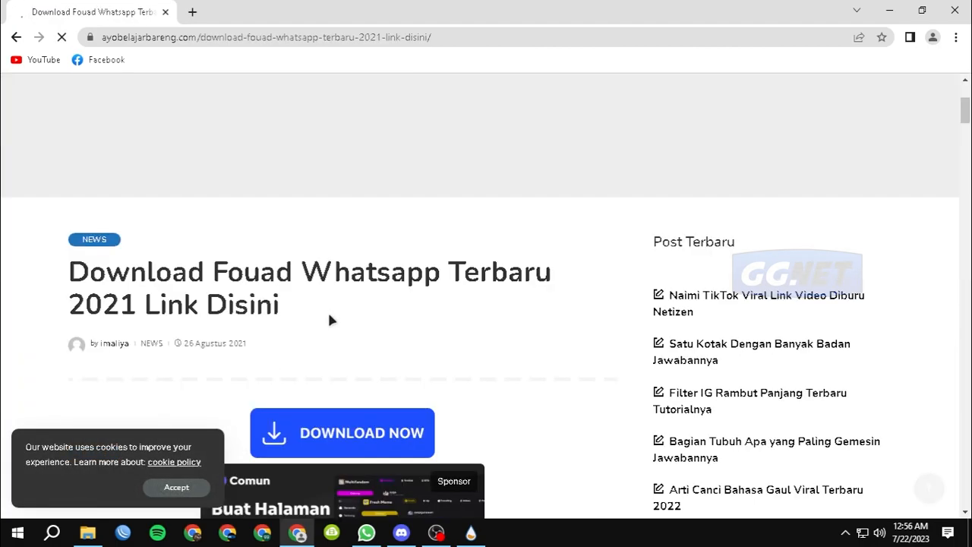
{"action": "scroll", "coordinate": [287, 339], "scroll_direction": "down", "scroll_amount": 5}
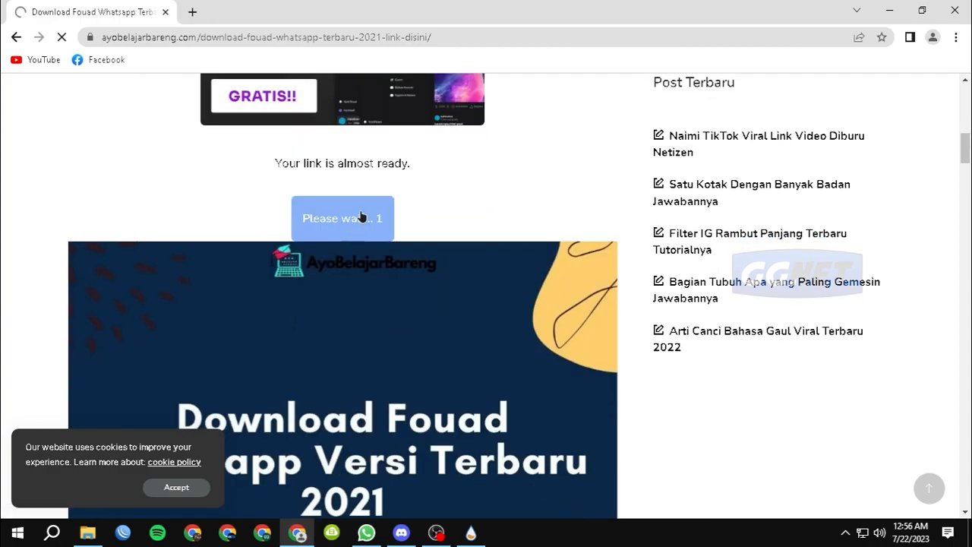
{"action": "left_click", "coordinate": [341, 220]}
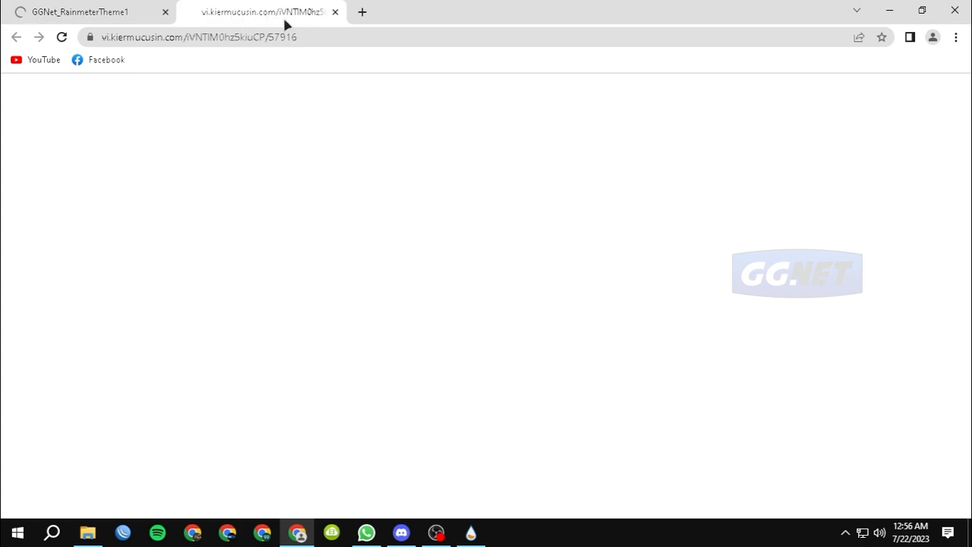
{"action": "left_click", "coordinate": [335, 12]}
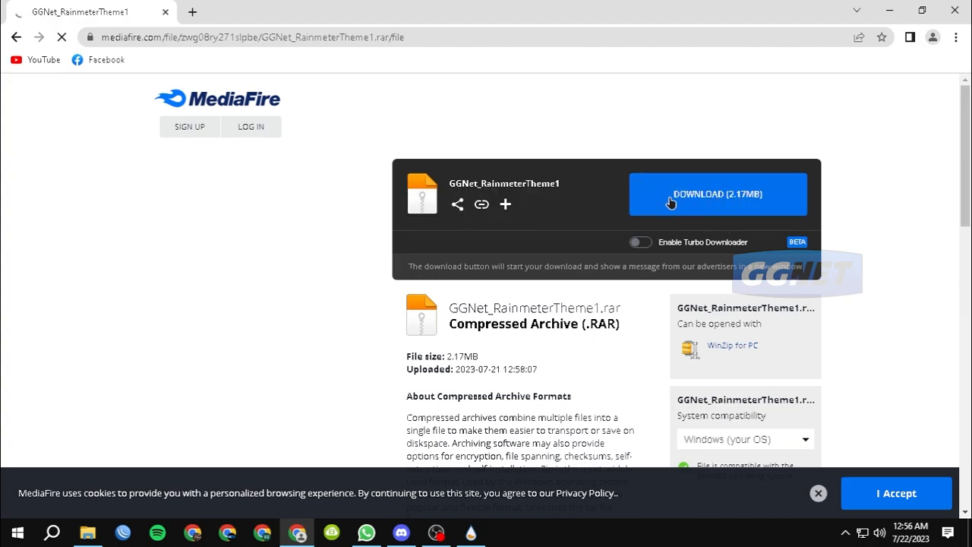
Download GGNet_RainmeterTheme1.rar from MediaFire, close the advertising pop-up window and show the full list of downloads.
{"action": "left_click", "coordinate": [721, 199]}
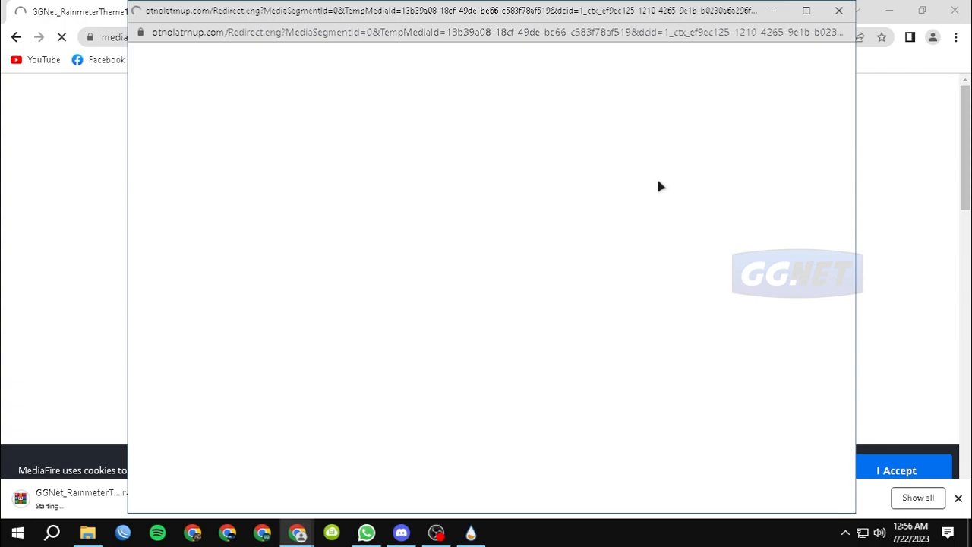
{"action": "left_click", "coordinate": [837, 12]}
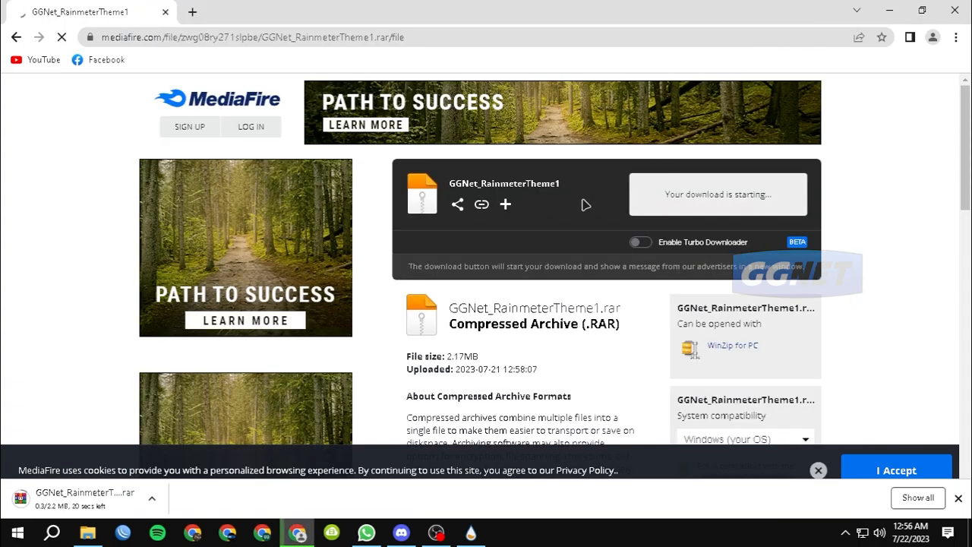
{"action": "left_click", "coordinate": [924, 498]}
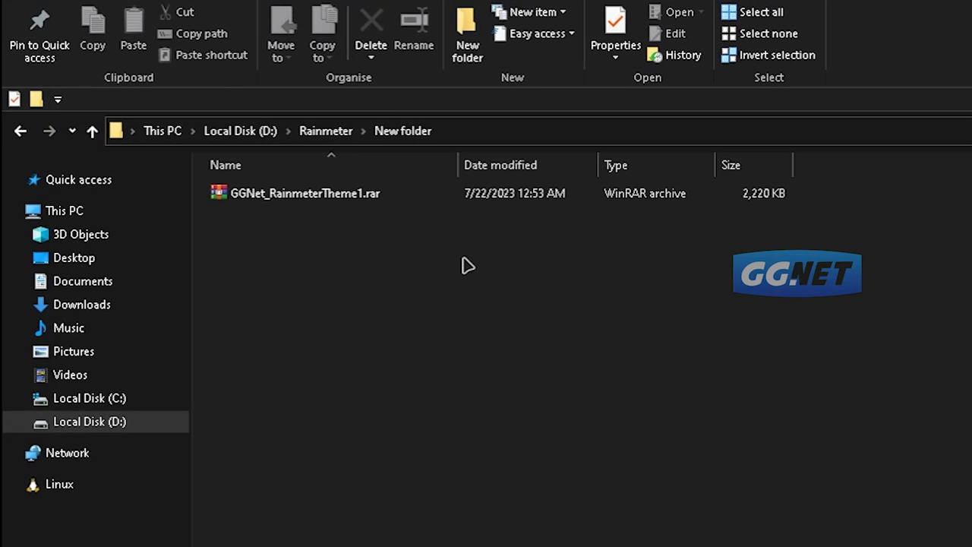
Extract GGNet_RainmeterTheme1.rar into its own GGNet_RainmeterTheme1 folder and open that folder.
{"action": "right_click", "coordinate": [402, 201]}
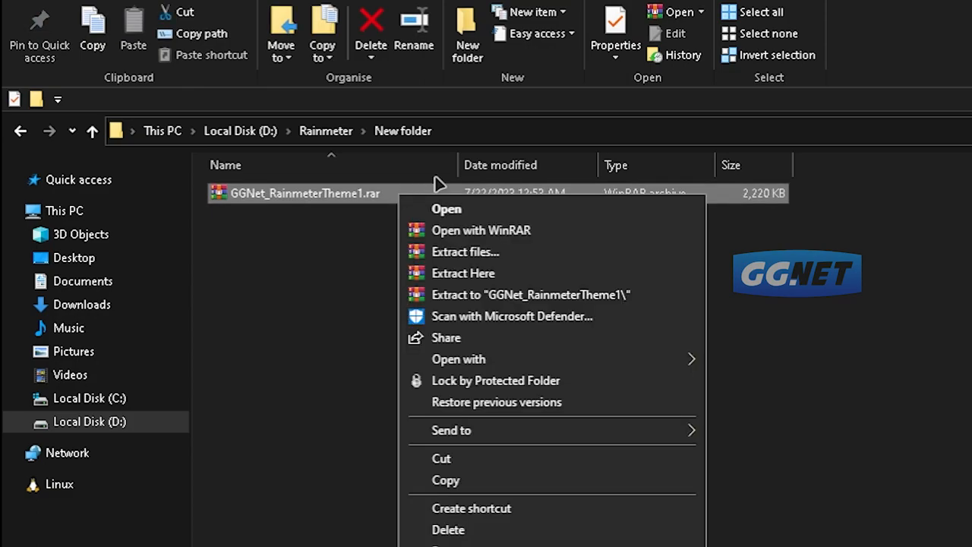
{"action": "left_click", "coordinate": [595, 301]}
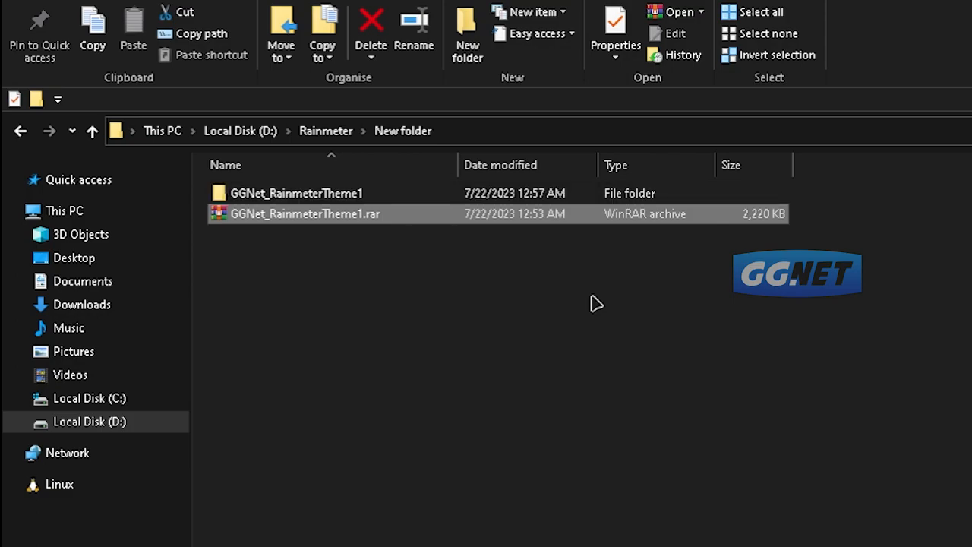
{"action": "double_click", "coordinate": [351, 199]}
{"action": "left_click_drag", "start_coordinate": [569, 407], "coordinate": [509, 367]}
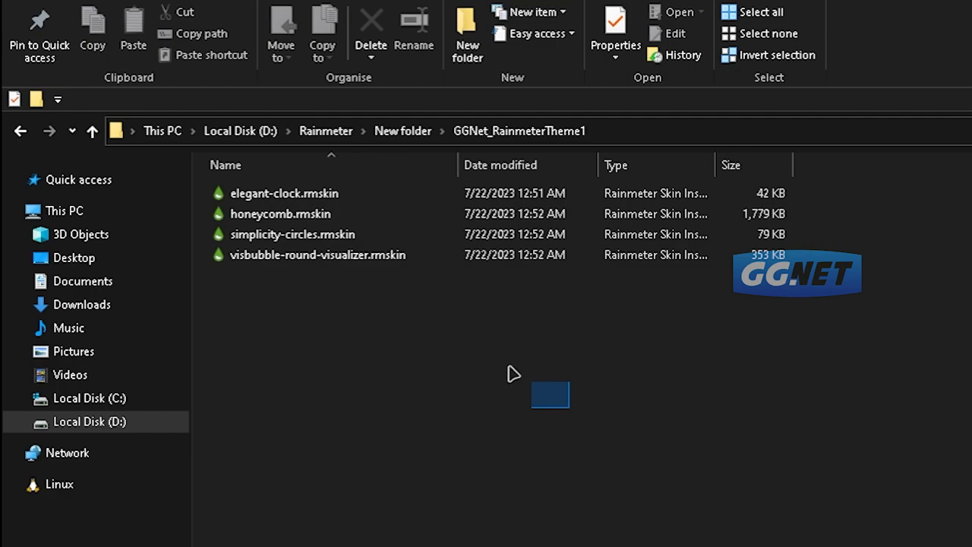
{"action": "left_click_drag", "start_coordinate": [509, 367], "coordinate": [456, 235]}
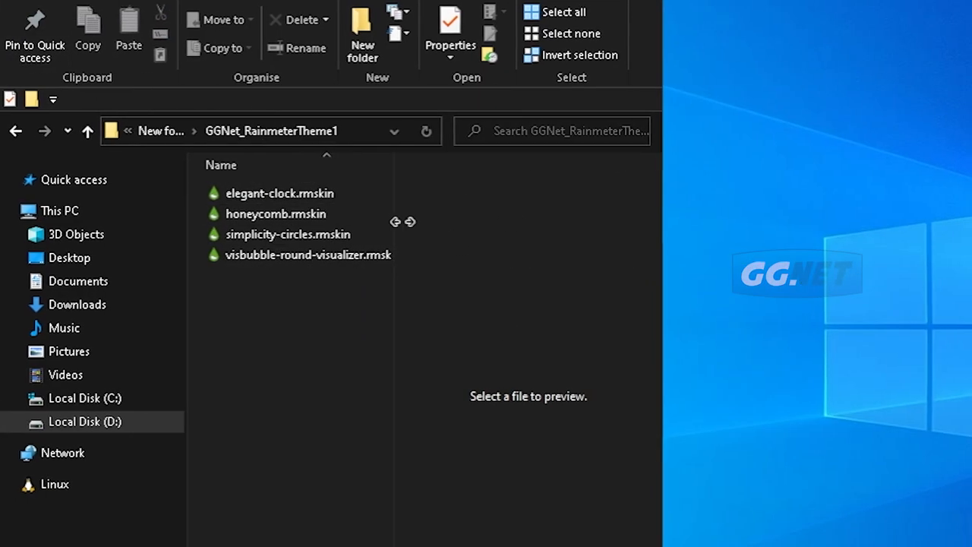
Install the Elegant Clock skin from elegant-clock.rmskin with the option to load included skins left enabled.
{"action": "double_click", "coordinate": [279, 197]}
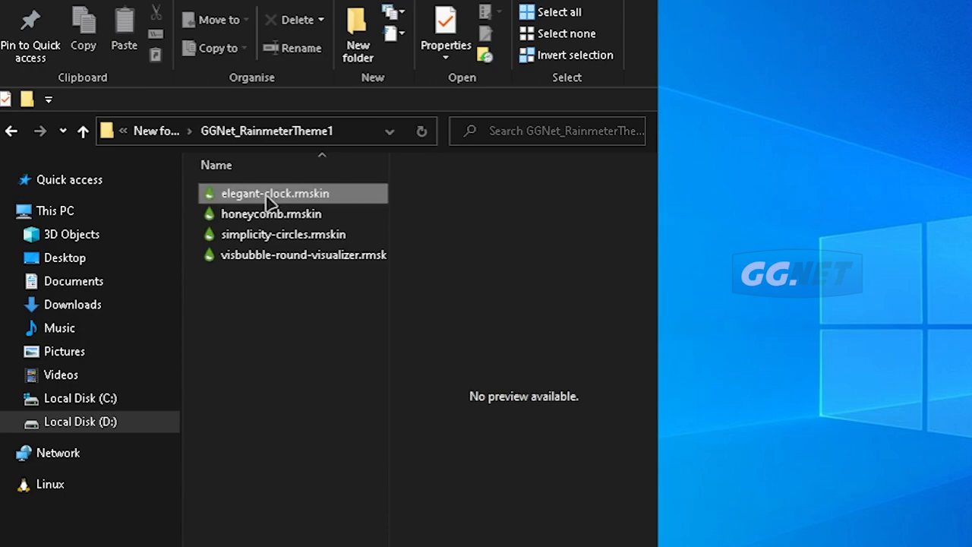
{"action": "left_click_drag", "start_coordinate": [661, 137], "coordinate": [821, 121]}
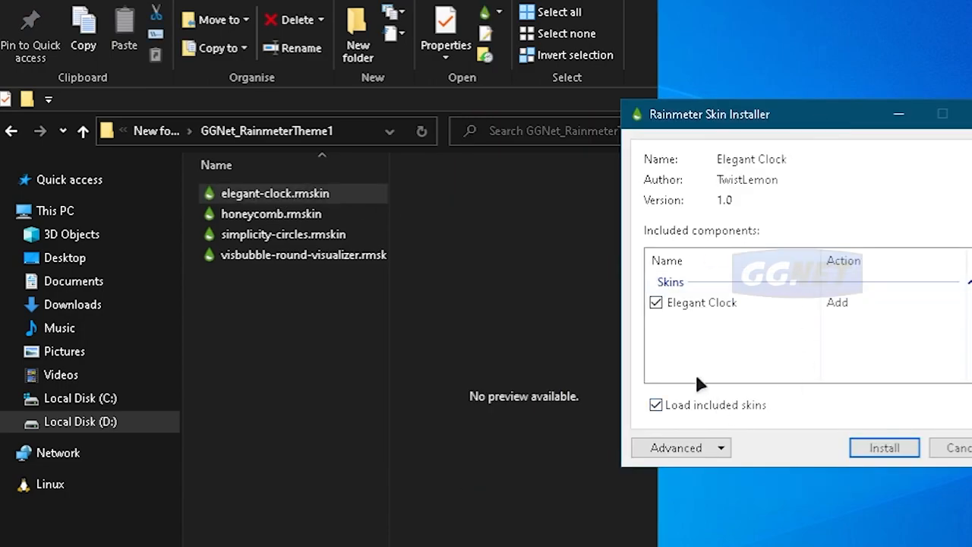
{"action": "left_click", "coordinate": [886, 448]}
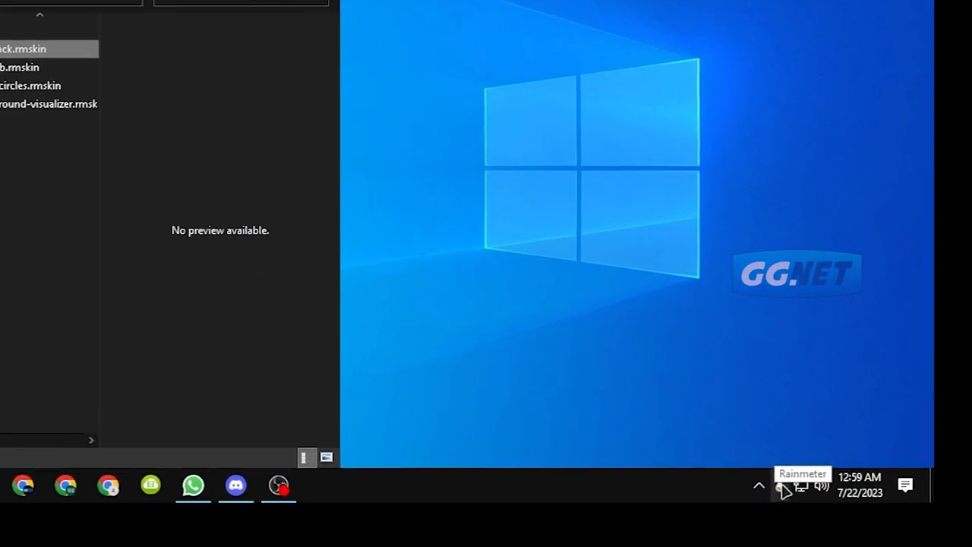
Move the Rainmeter tray icon into the hidden icons, open Manage Rainmeter and look through the Elegant Clock folder's two skins.
{"action": "left_click_drag", "start_coordinate": [775, 496], "coordinate": [801, 456]}
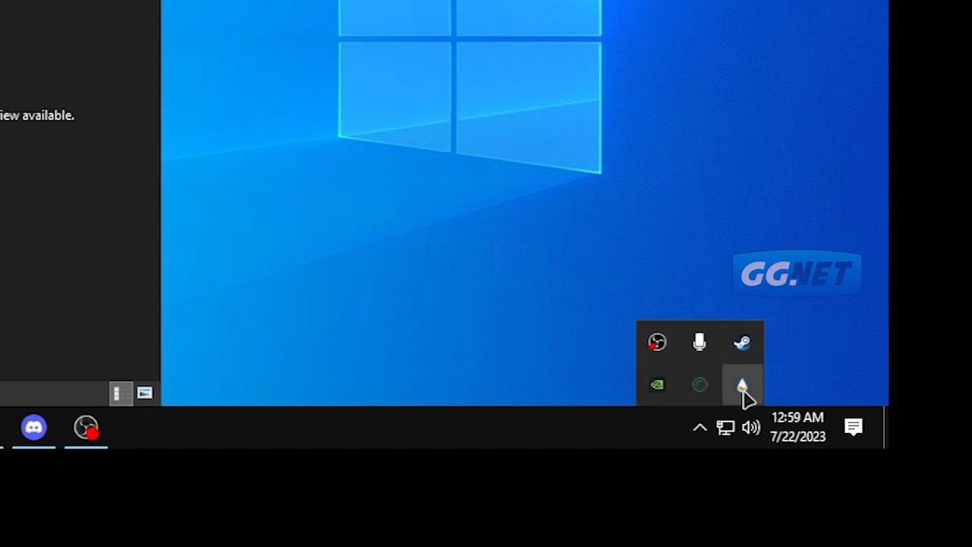
{"action": "left_click", "coordinate": [743, 389]}
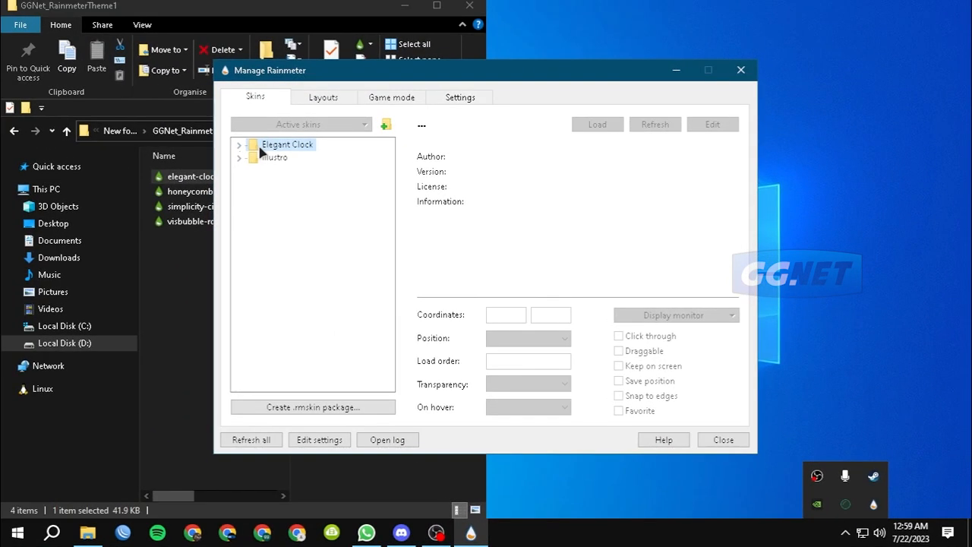
{"action": "left_click", "coordinate": [240, 146]}
{"action": "left_click", "coordinate": [298, 158]}
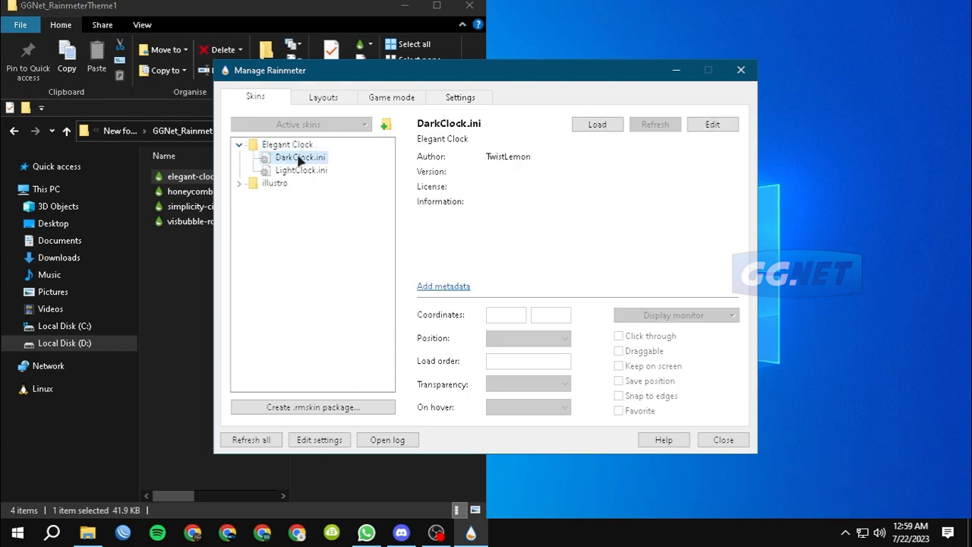
{"action": "left_click", "coordinate": [301, 170]}
Minimize File Explorer, move the Manage Rainmeter window aside and load LightClock.ini onto the desktop.
{"action": "left_click", "coordinate": [403, 6]}
{"action": "left_click_drag", "start_coordinate": [539, 77], "coordinate": [385, 72]}
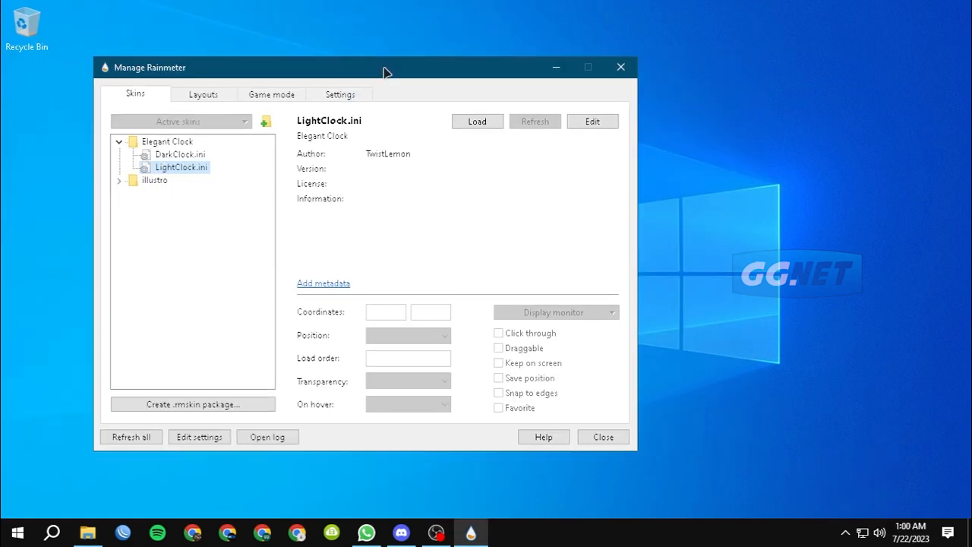
{"action": "left_click", "coordinate": [475, 123]}
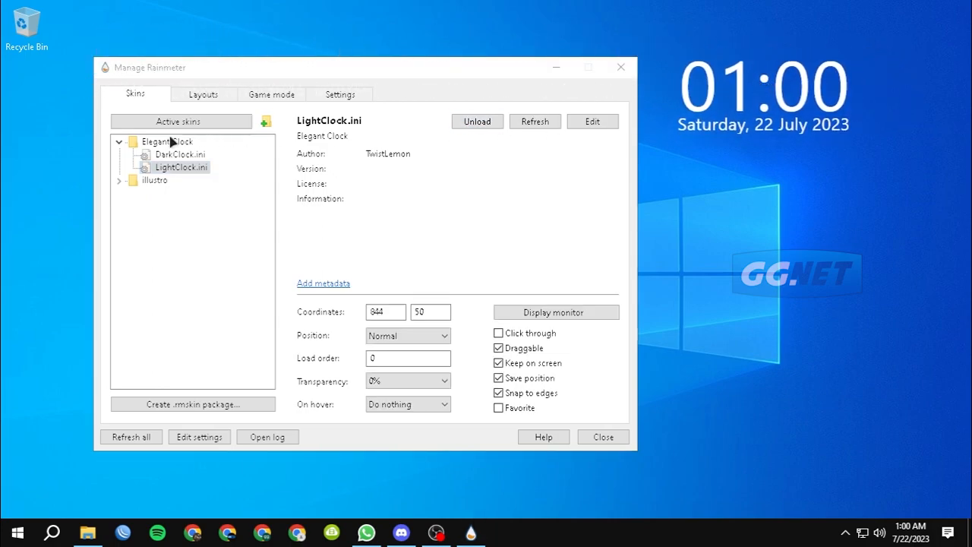
Load DarkClock.ini in place of the light clock and move it on the desktop to about coordinates 835, 33.
{"action": "left_click", "coordinate": [180, 154]}
{"action": "left_click", "coordinate": [479, 123]}
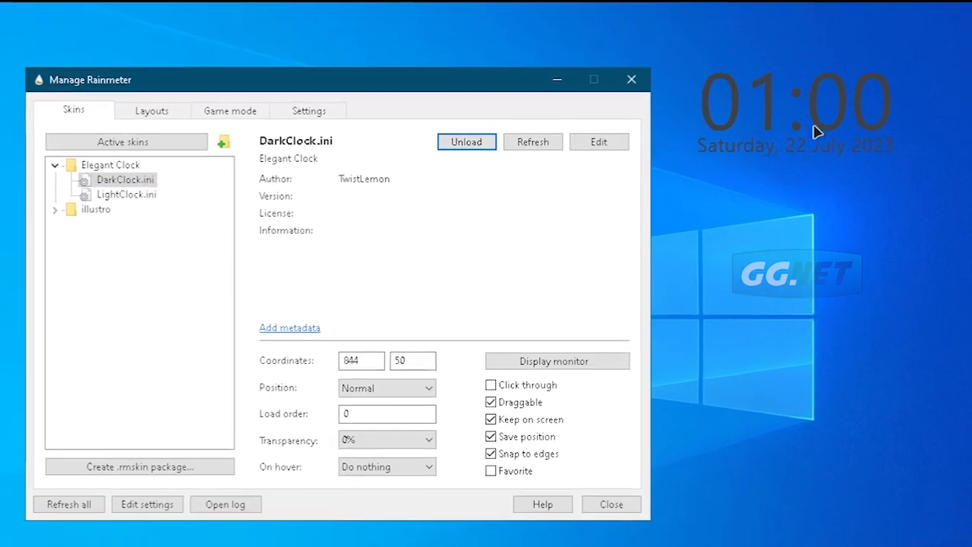
{"action": "left_click", "coordinate": [813, 108]}
{"action": "mouse_move", "coordinate": [813, 104]}
{"action": "left_mouse_down"}
{"action": "mouse_move", "coordinate": [810, 79]}
{"action": "mouse_move", "coordinate": [808, 88]}
{"action": "left_mouse_up"}
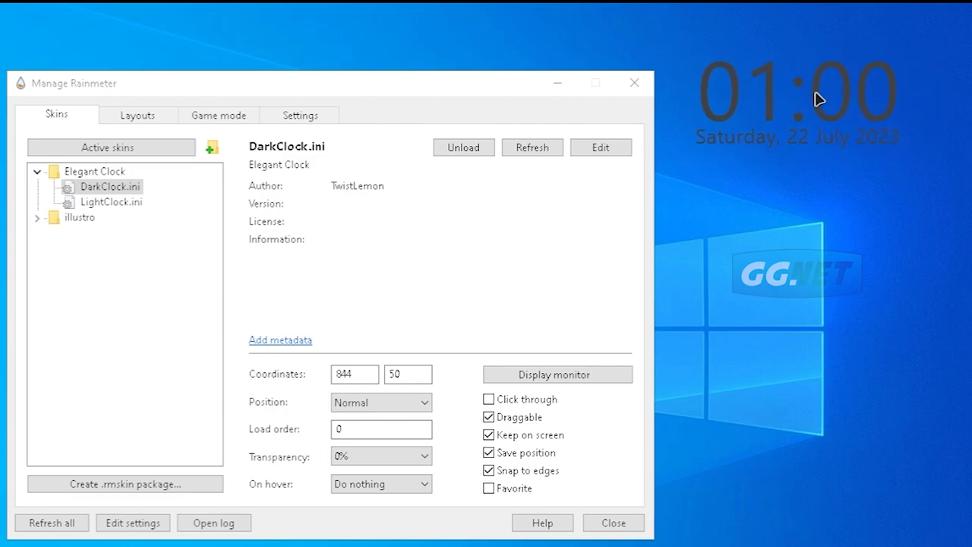
Load LightClock.ini in place of the dark clock and move the clock further right along the top of the desktop.
{"action": "left_click", "coordinate": [105, 201]}
{"action": "left_click", "coordinate": [107, 188]}
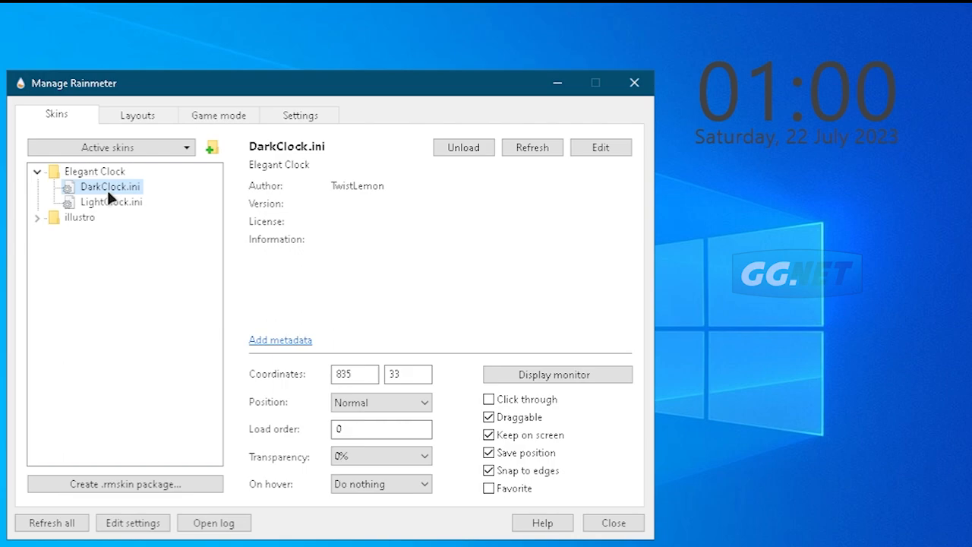
{"action": "left_click", "coordinate": [110, 203]}
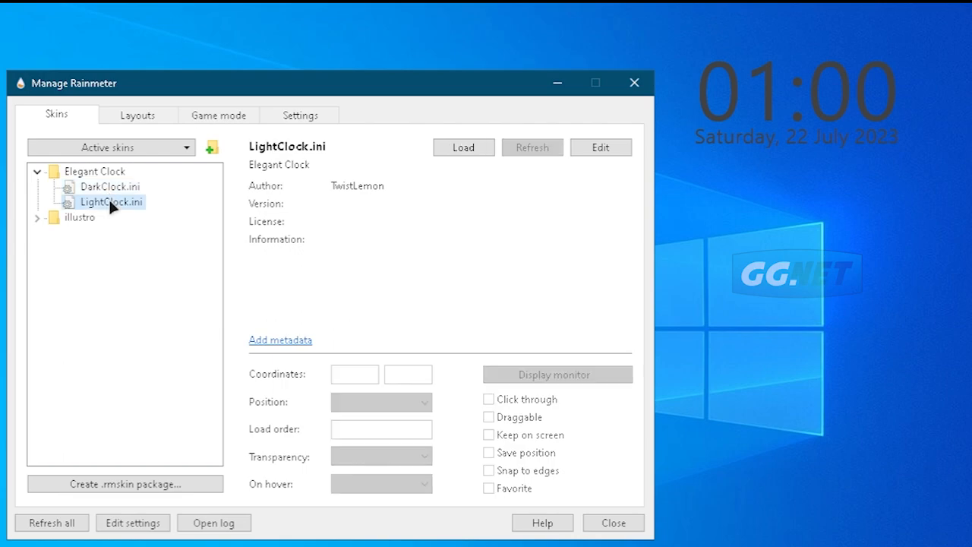
{"action": "left_click", "coordinate": [482, 145]}
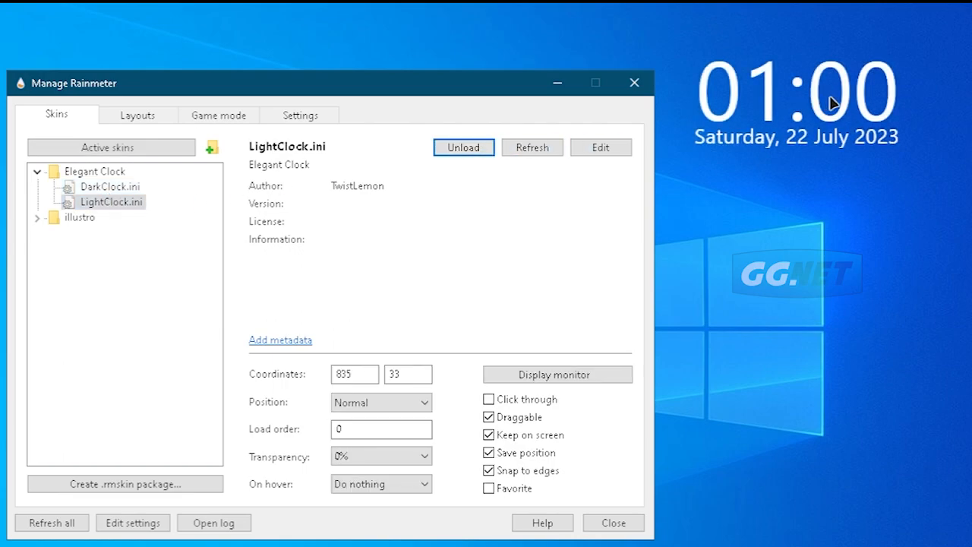
{"action": "left_click", "coordinate": [889, 99]}
{"action": "left_click_drag", "start_coordinate": [889, 99], "coordinate": [942, 90]}
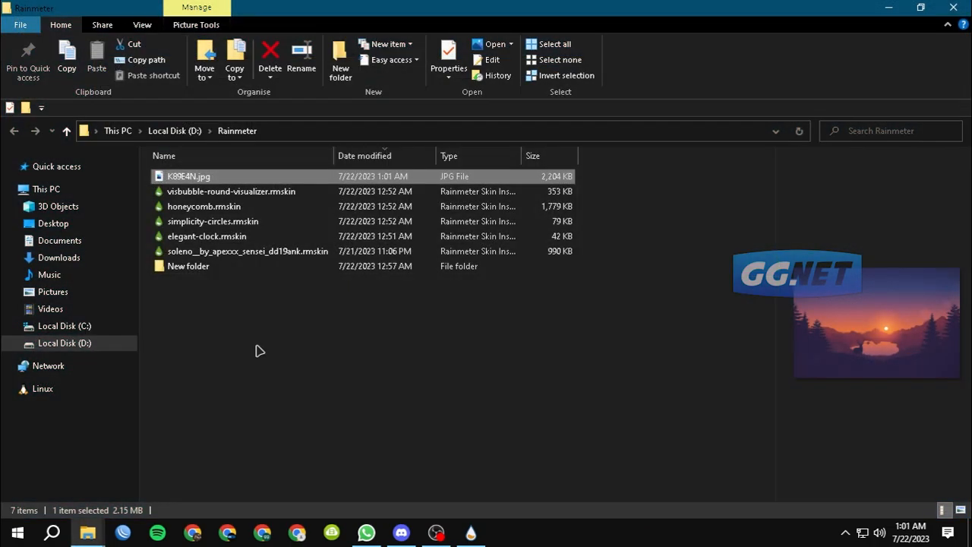
Preview K89E4N.jpg from the D: Rainmeter folder in Photos, close the preview and set the image as the desktop background.
{"action": "right_click", "coordinate": [218, 183]}
{"action": "left_click", "coordinate": [308, 90]}
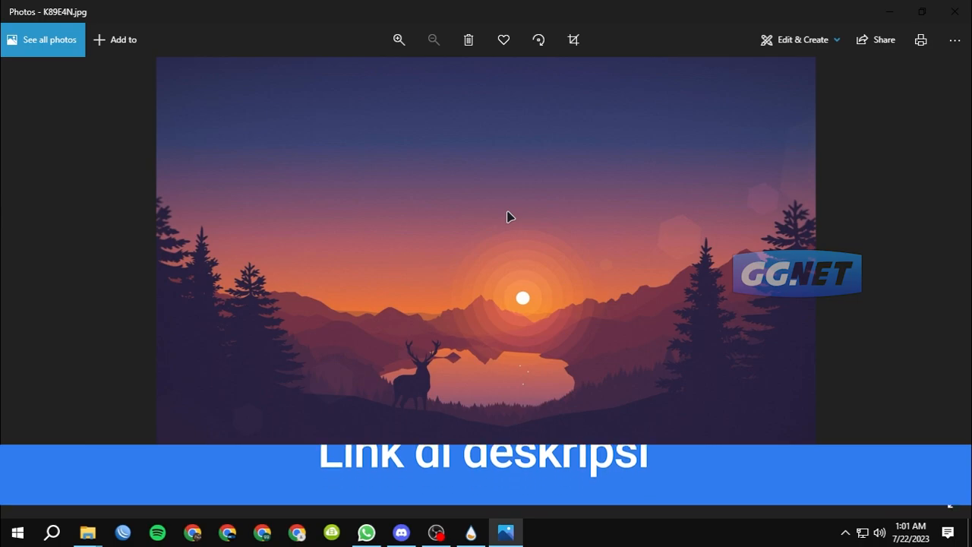
{"action": "left_click", "coordinate": [969, 6]}
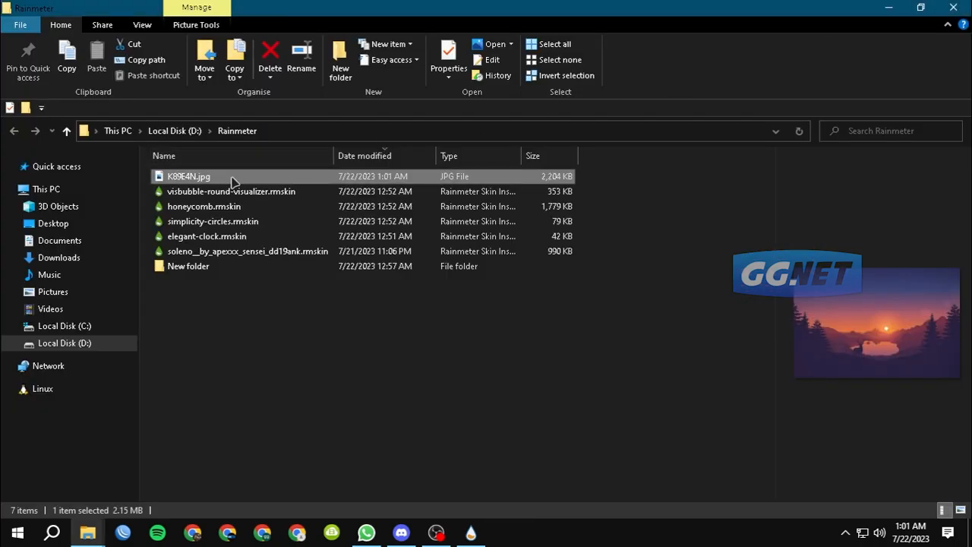
{"action": "right_click", "coordinate": [234, 180]}
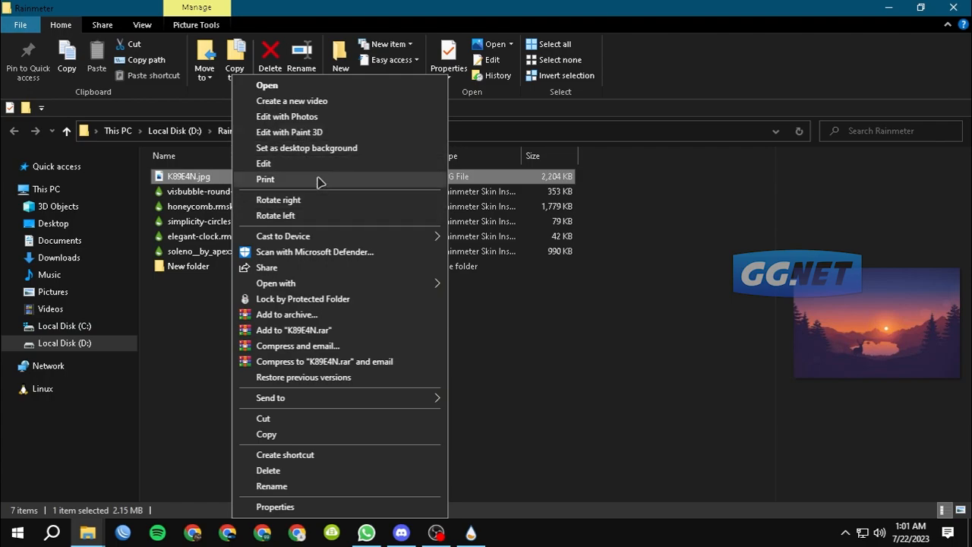
{"action": "left_click", "coordinate": [356, 148]}
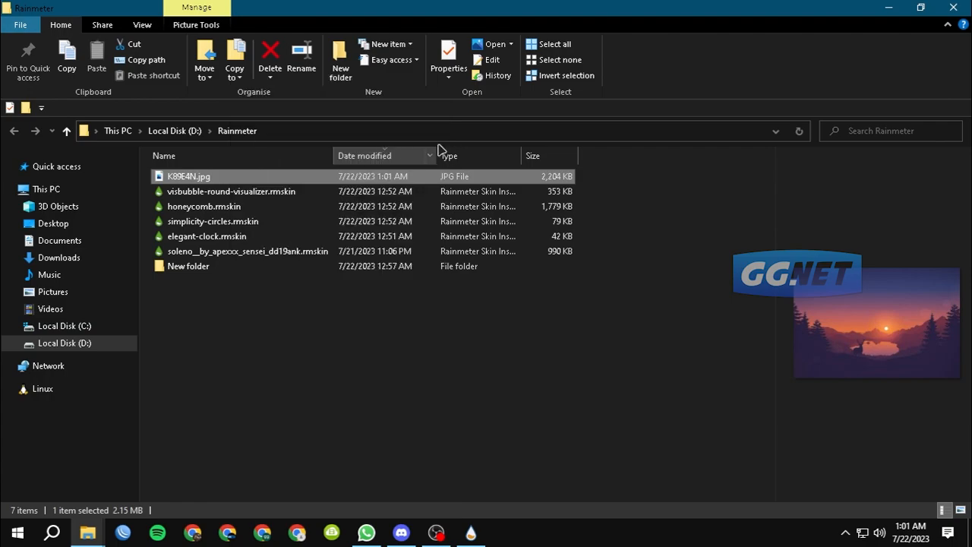
Minimize File Explorer, reopen the Manage Rainmeter window and reposition the light clock on the desktop at coordinates 999, 0.
{"action": "left_click", "coordinate": [886, 8]}
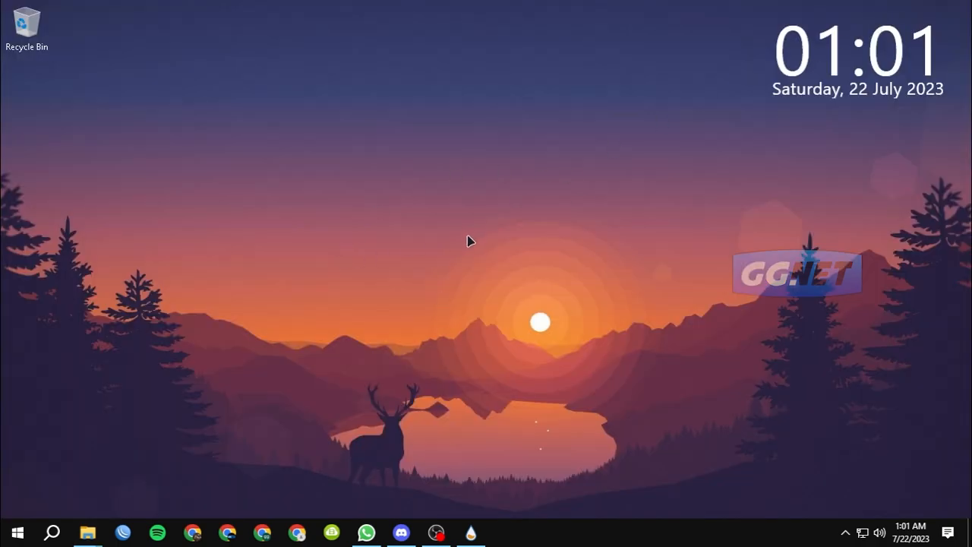
{"action": "left_click", "coordinate": [846, 532]}
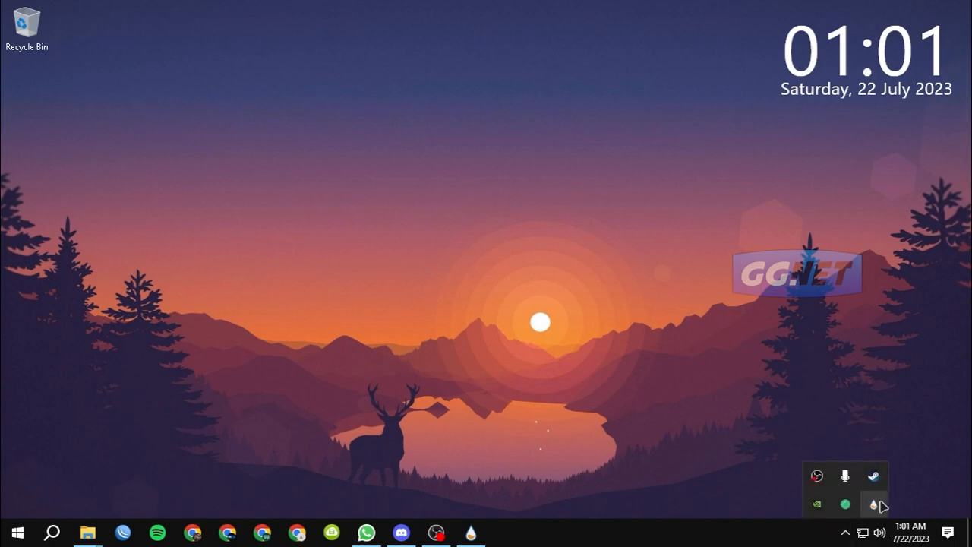
{"action": "left_click", "coordinate": [874, 505]}
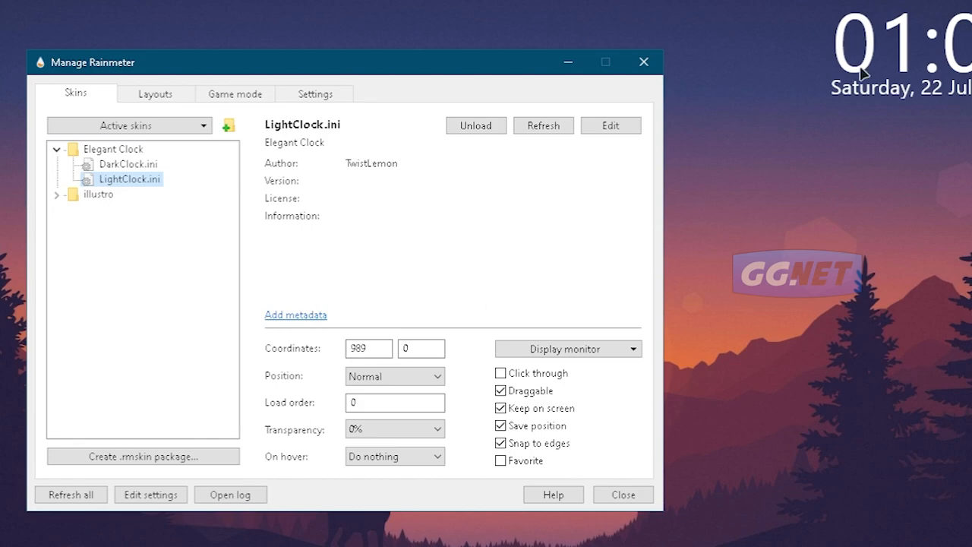
{"action": "left_click_drag", "start_coordinate": [912, 48], "coordinate": [767, 85]}
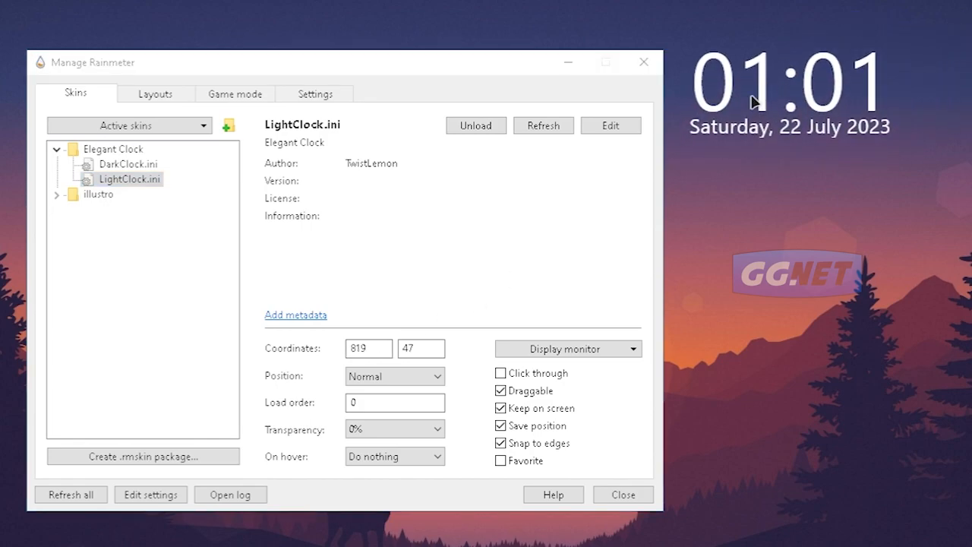
{"action": "left_click_drag", "start_coordinate": [730, 92], "coordinate": [879, 54]}
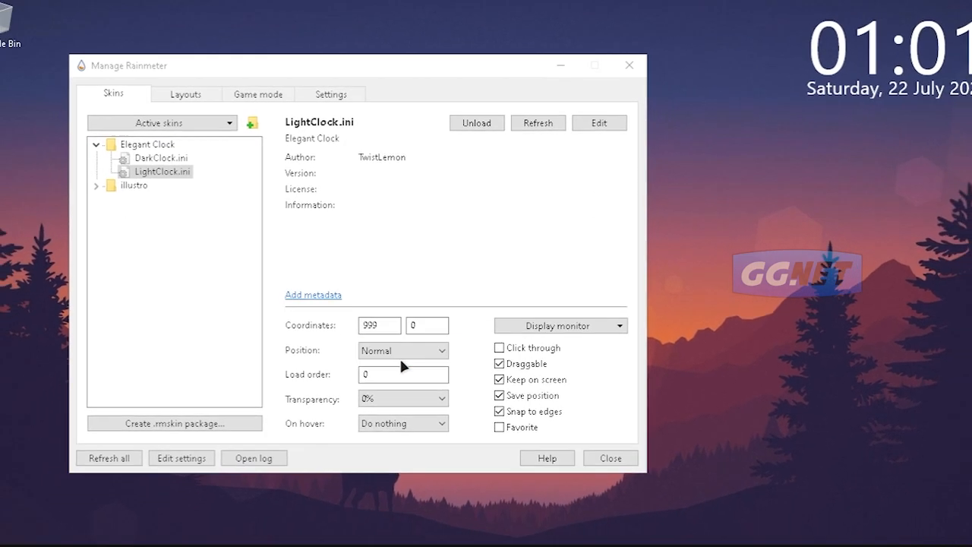
Try LightClock.ini at 50% and 60% transparency, then return its transparency to 0%.
{"action": "left_click", "coordinate": [395, 398]}
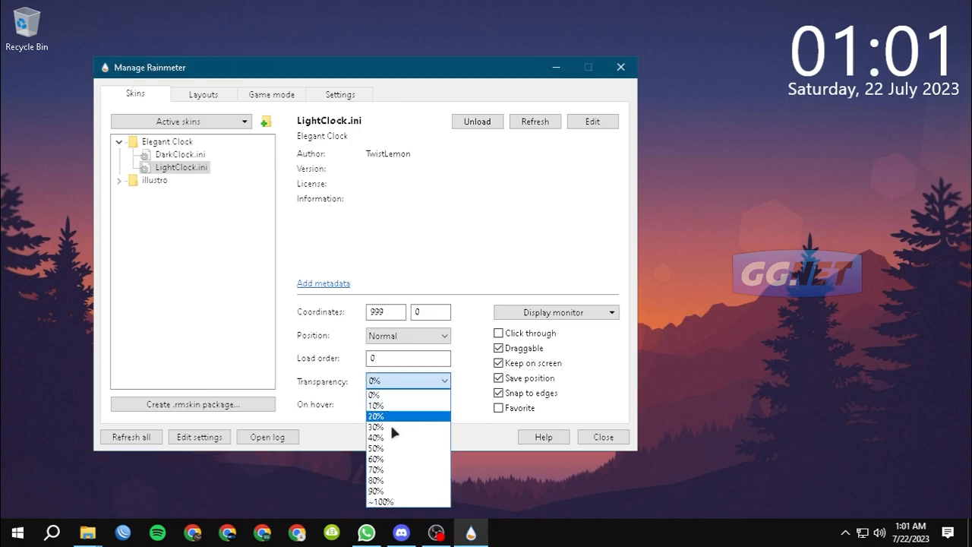
{"action": "left_click", "coordinate": [391, 448]}
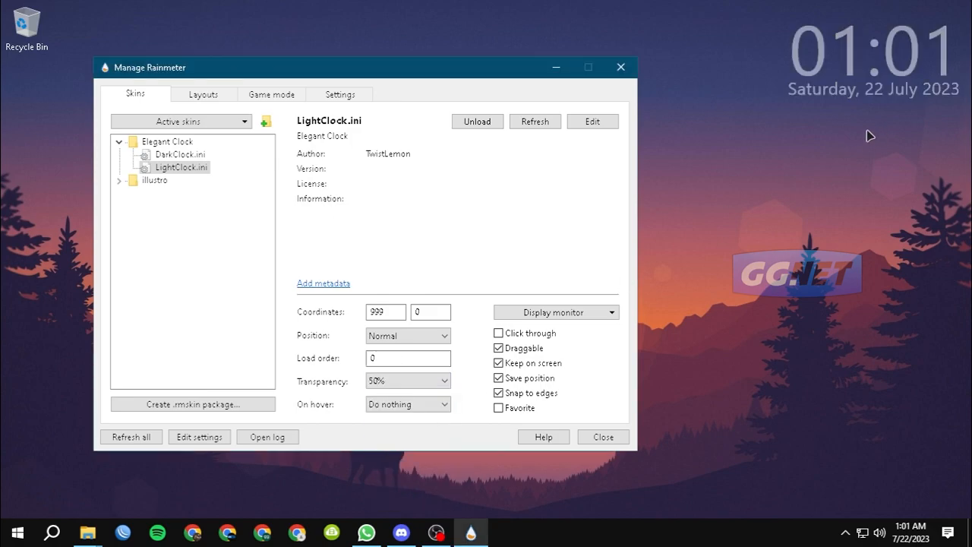
{"action": "left_click", "coordinate": [423, 381]}
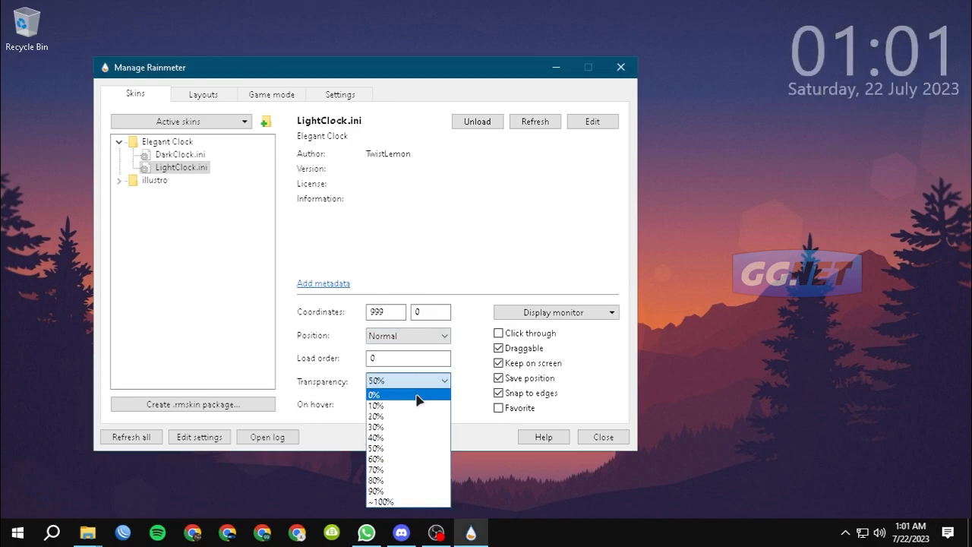
{"action": "left_click", "coordinate": [399, 460]}
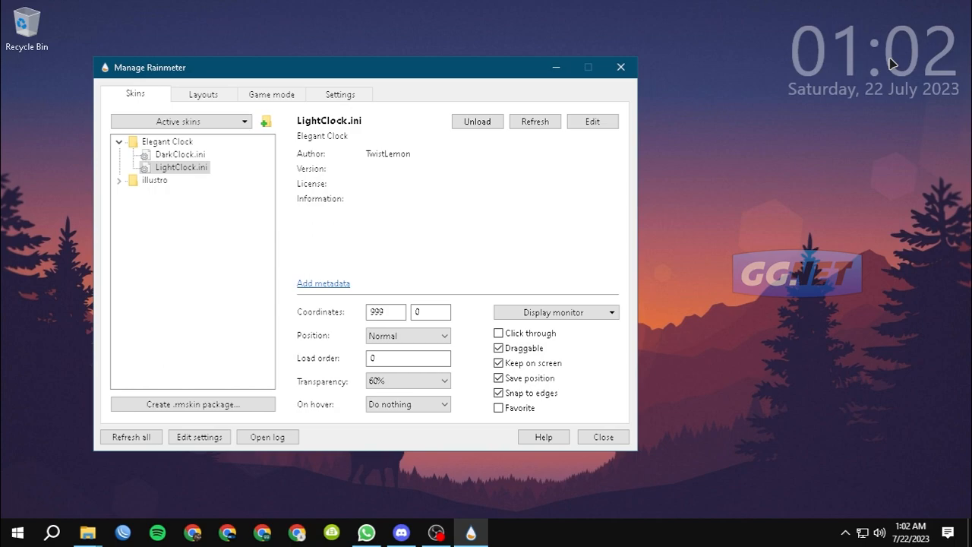
{"action": "left_click", "coordinate": [408, 380]}
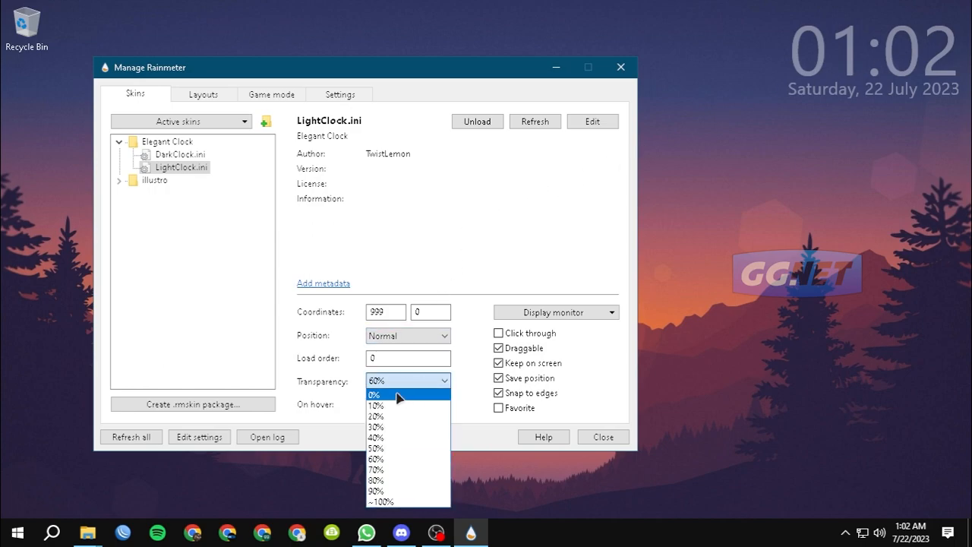
{"action": "left_click", "coordinate": [407, 391]}
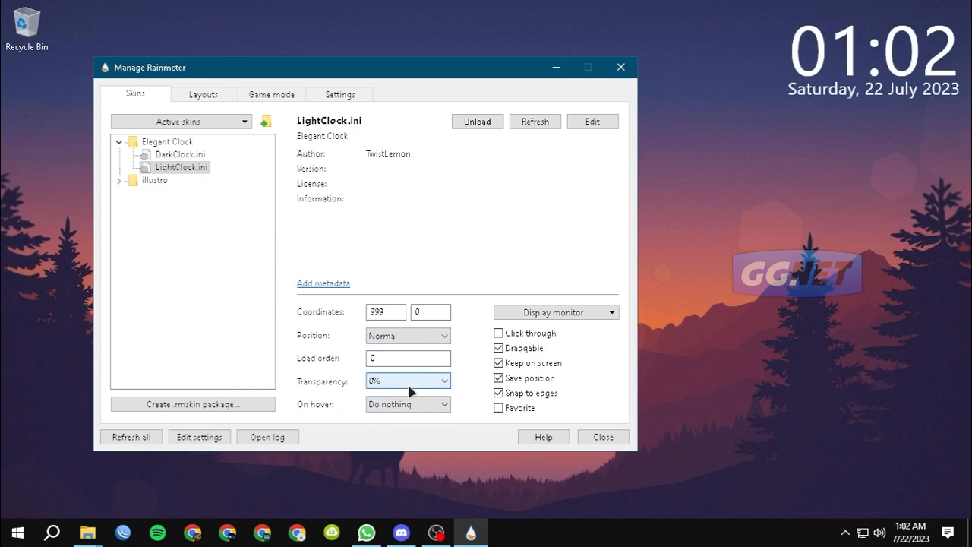
Try the Hide hover behaviour on LightClock.ini and set it back to Do nothing.
{"action": "left_click", "coordinate": [407, 406]}
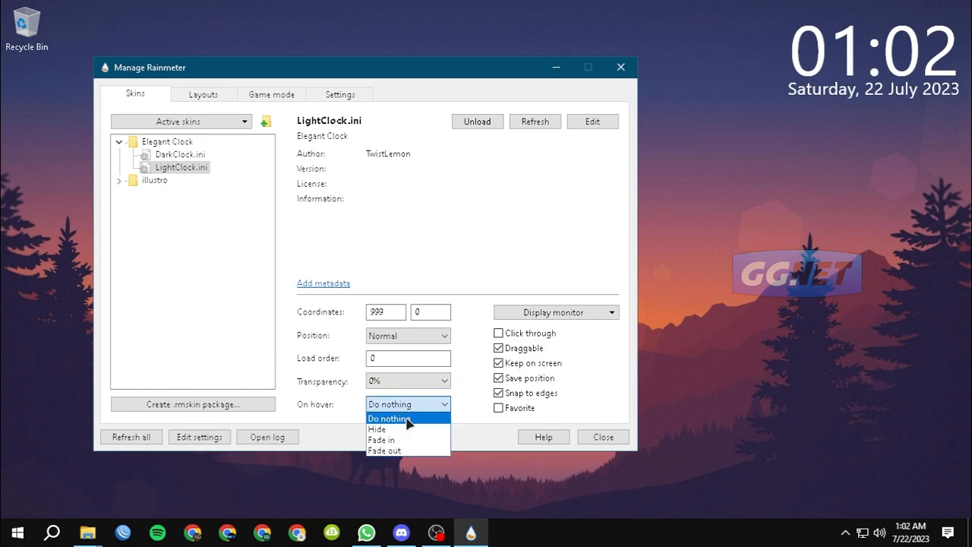
{"action": "left_click", "coordinate": [404, 430]}
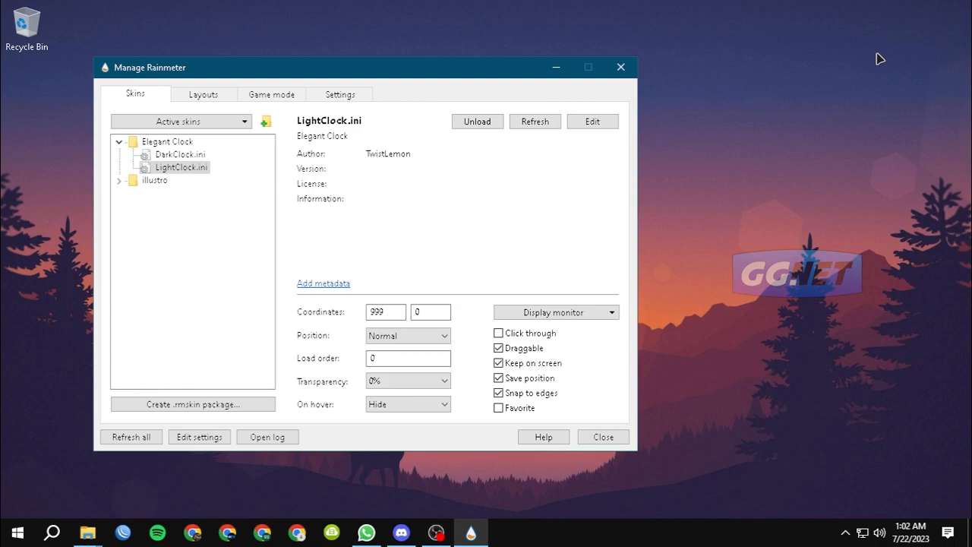
{"action": "left_click", "coordinate": [430, 403]}
{"action": "left_click", "coordinate": [428, 416]}
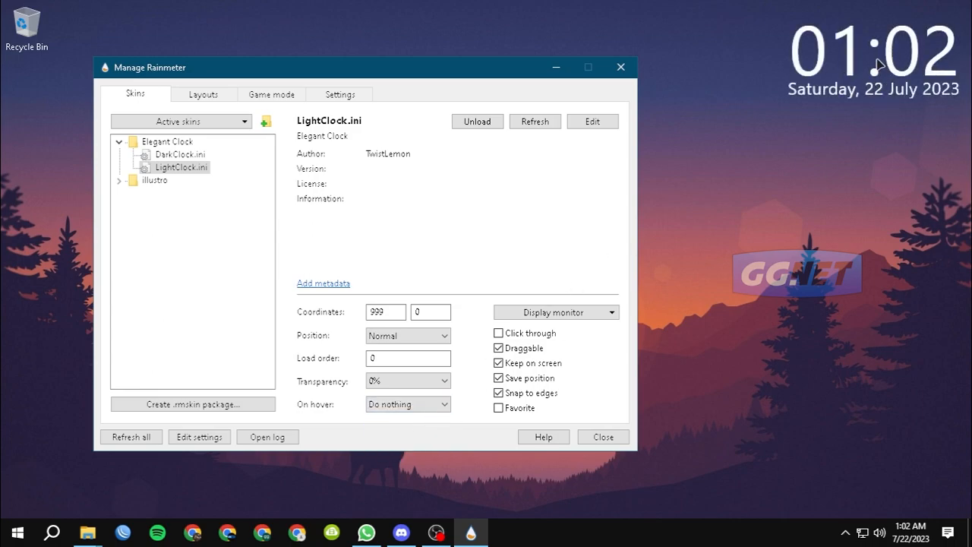
Review the display monitor choices for LightClock.ini and dismiss them without choosing another monitor.
{"action": "left_click", "coordinate": [612, 314]}
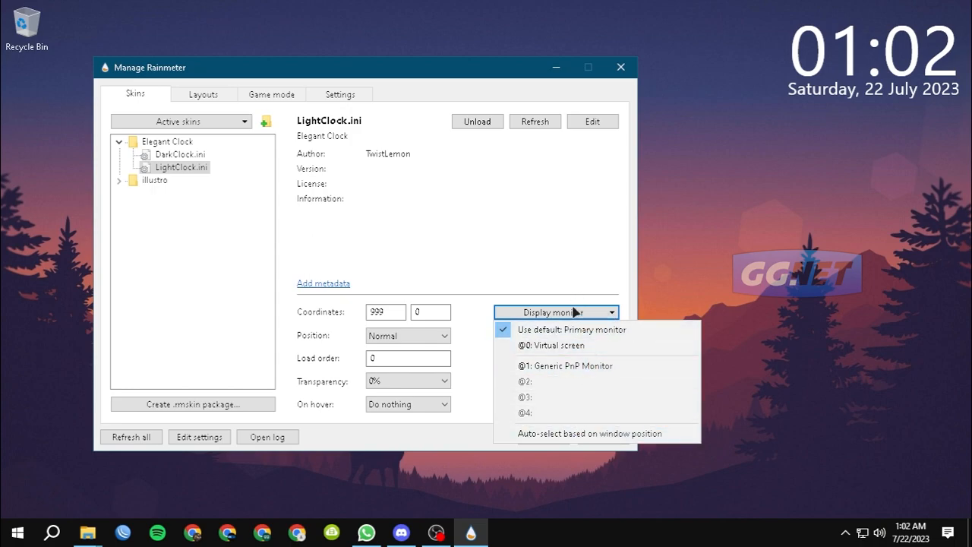
{"action": "left_click", "coordinate": [580, 307]}
{"action": "left_click", "coordinate": [569, 312]}
{"action": "left_click", "coordinate": [471, 308]}
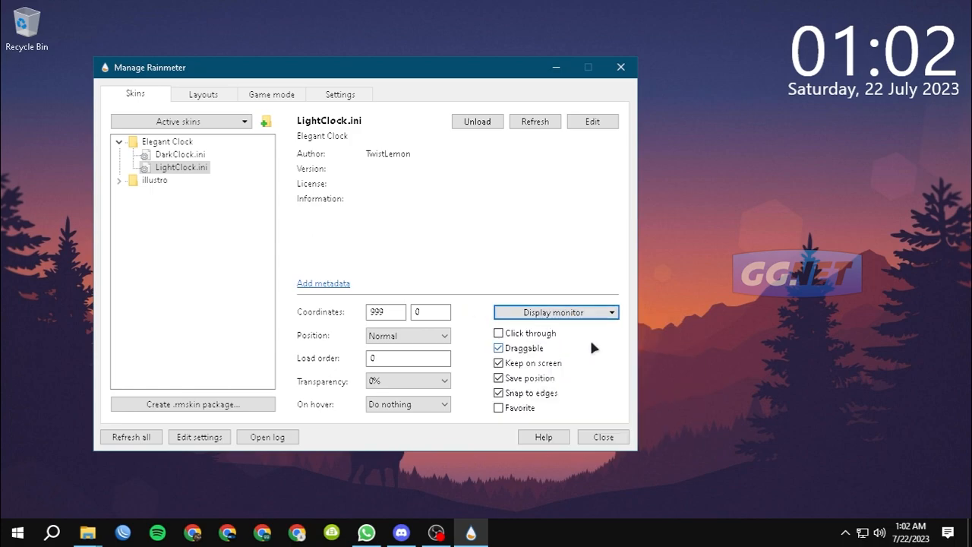
Turn off the Draggable option for LightClock.ini and test it on the desktop clock.
{"action": "left_click", "coordinate": [526, 354]}
{"action": "left_click", "coordinate": [857, 65]}
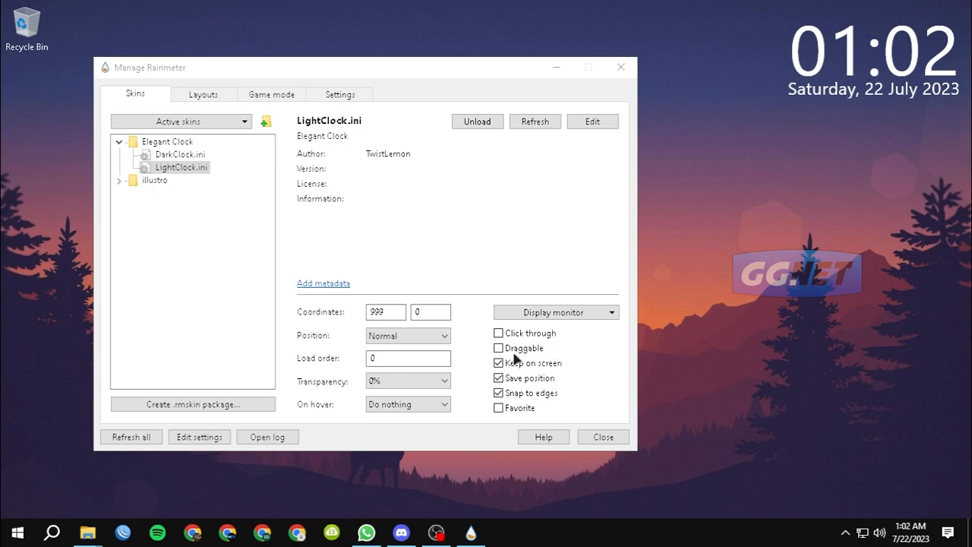
{"action": "left_click", "coordinate": [541, 356]}
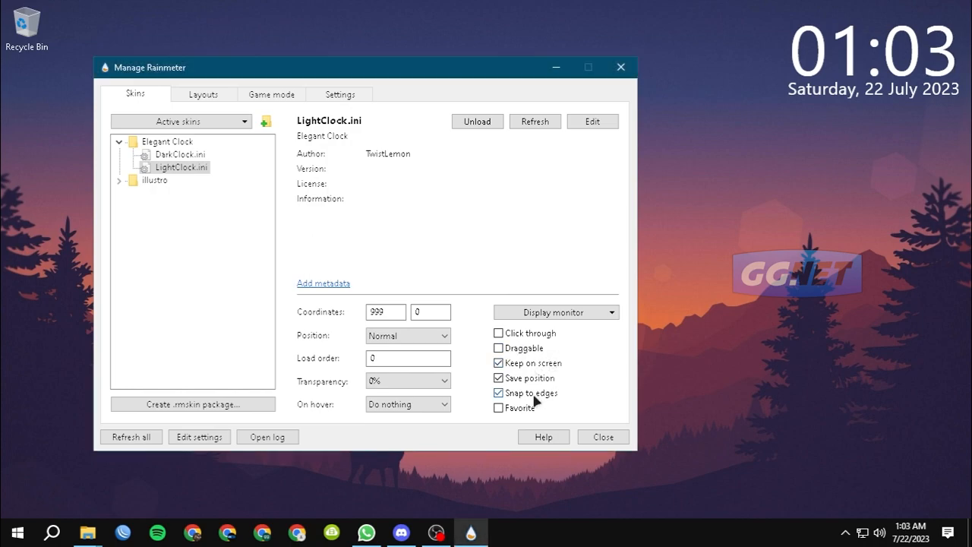
Open the LightClock.ini source in Notepad, enlarge the window, review the variables and font settings, and close it.
{"action": "left_click_drag", "start_coordinate": [471, 73], "coordinate": [517, 82]}
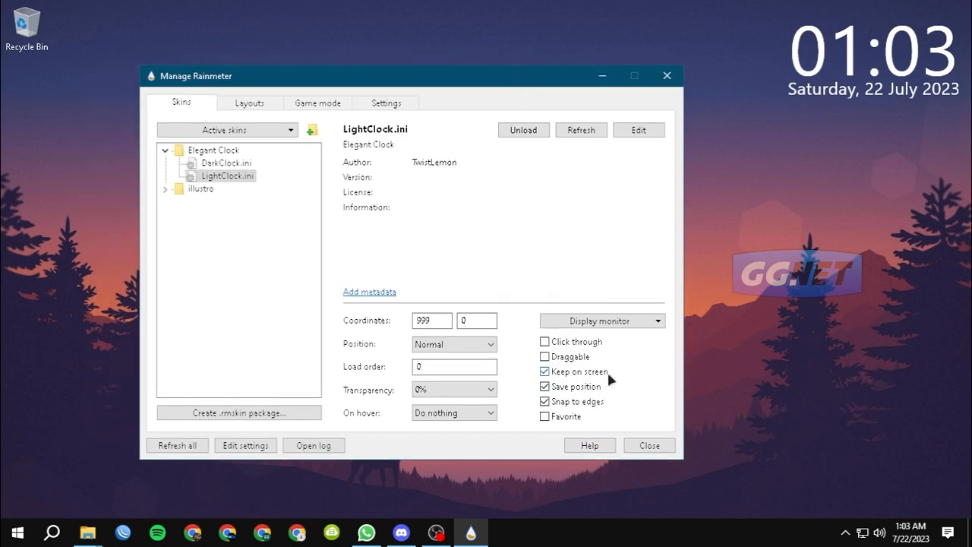
{"action": "left_click_drag", "start_coordinate": [397, 78], "coordinate": [434, 67]}
{"action": "left_click", "coordinate": [671, 120]}
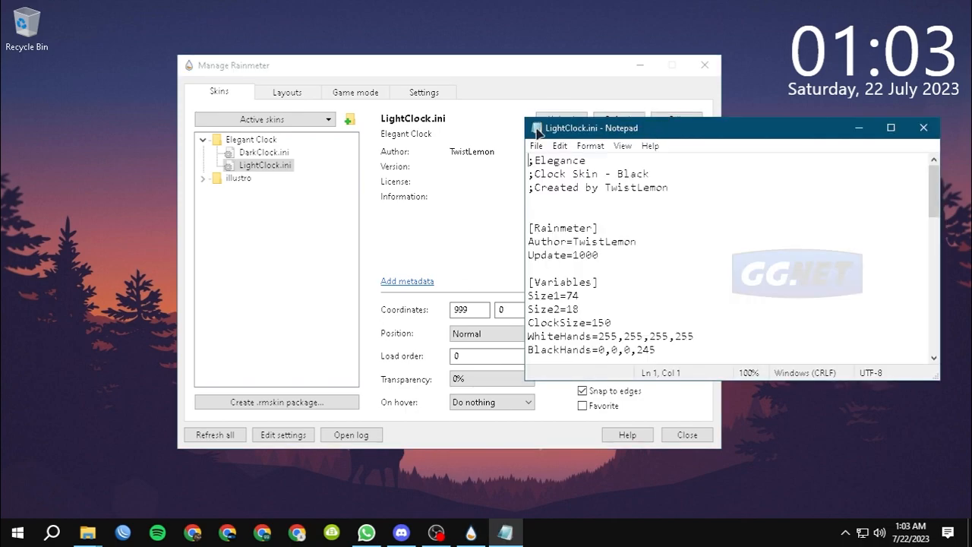
{"action": "left_click_drag", "start_coordinate": [662, 135], "coordinate": [390, 124]}
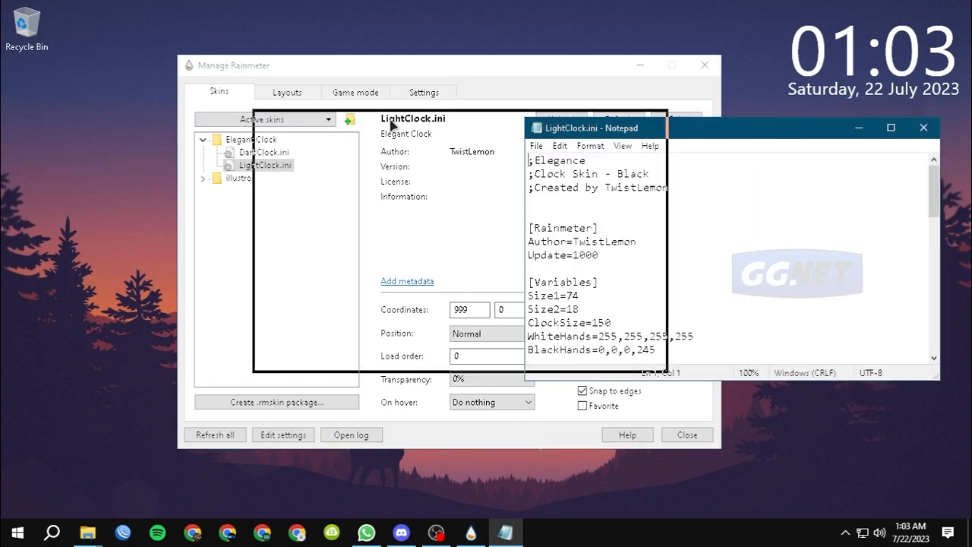
{"action": "left_click_drag", "start_coordinate": [662, 377], "coordinate": [794, 469]}
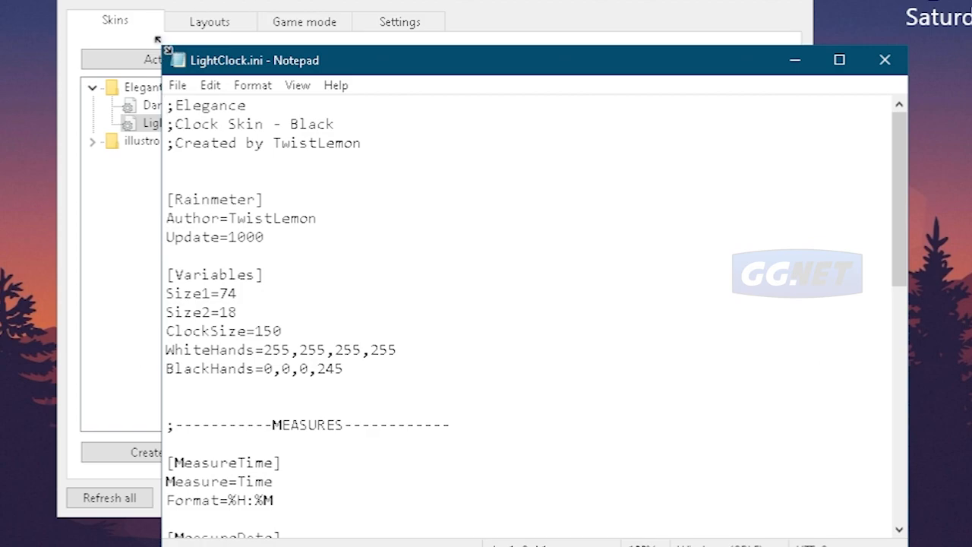
{"action": "left_click_drag", "start_coordinate": [158, 39], "coordinate": [50, 2]}
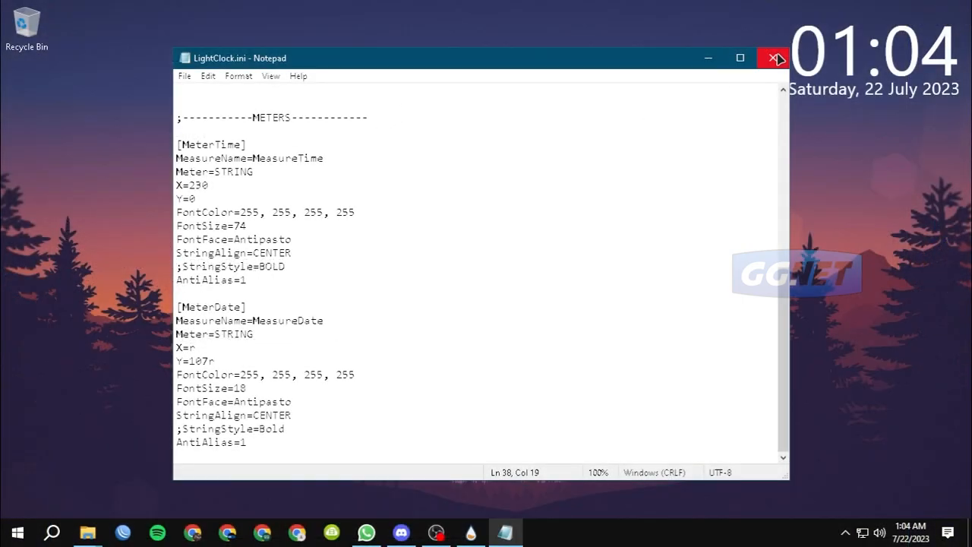
{"action": "left_click", "coordinate": [777, 59]}
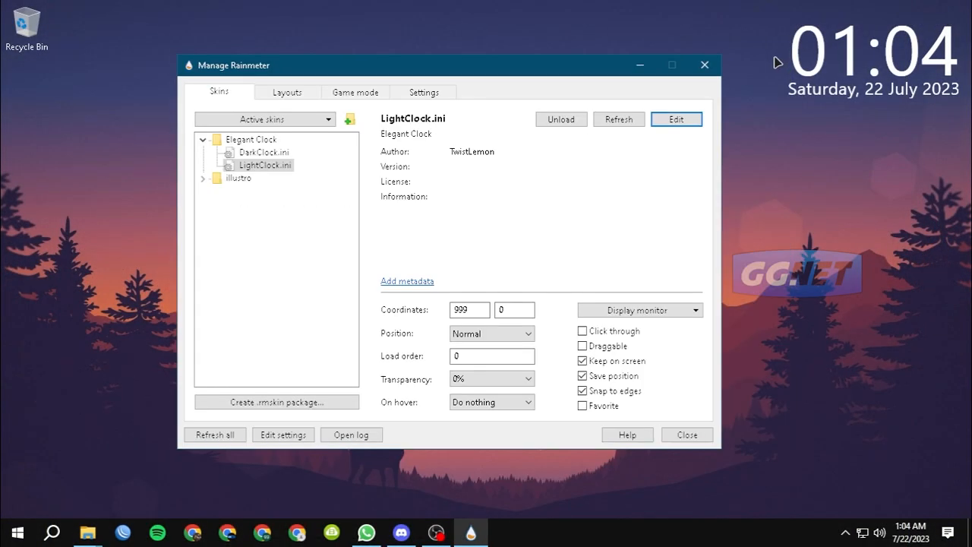
{"action": "left_click_drag", "start_coordinate": [559, 61], "coordinate": [601, 57]}
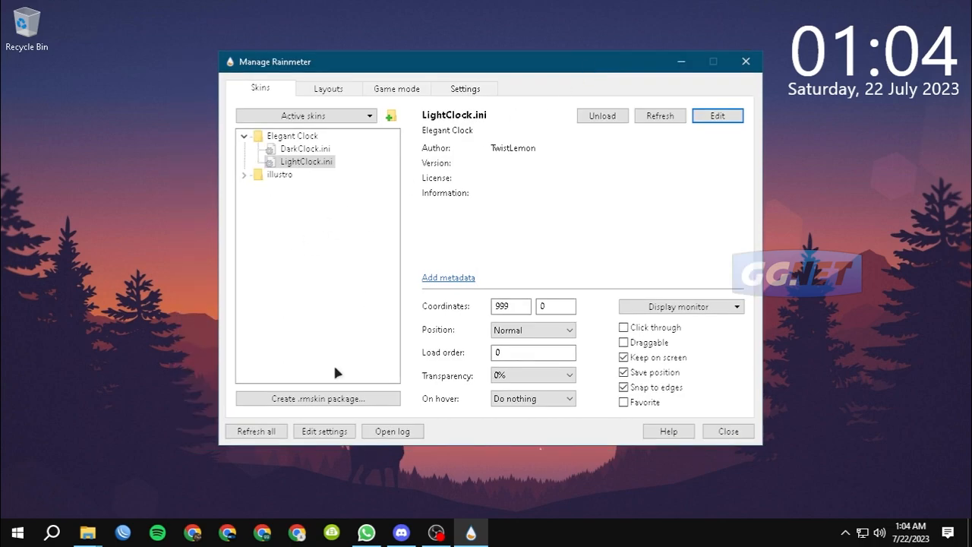
Switch to the GGNet_RainmeterTheme1 folder in File Explorer and install the honeycomb.rmskin package with its Honeycomb skin.
{"action": "left_click", "coordinate": [88, 532]}
{"action": "left_click", "coordinate": [134, 490]}
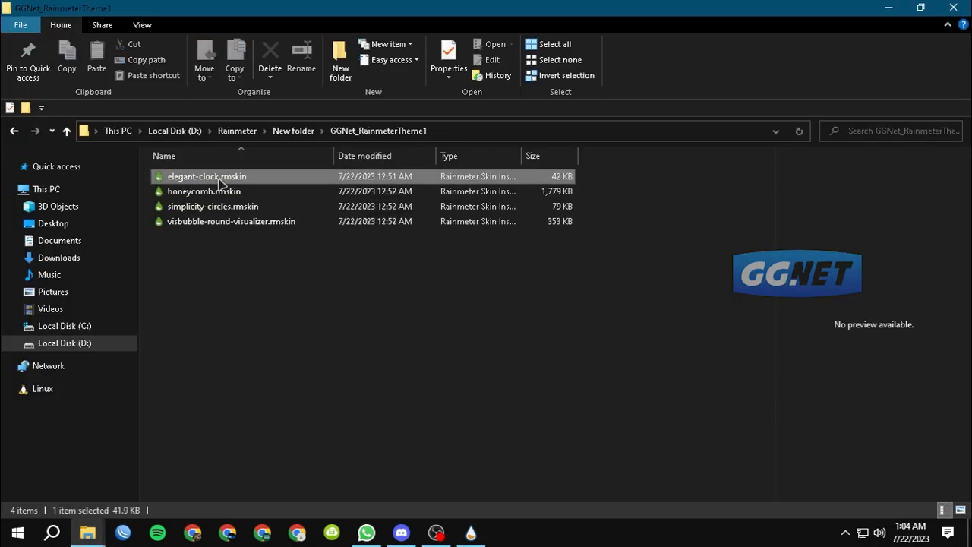
{"action": "left_click", "coordinate": [223, 182]}
{"action": "left_click", "coordinate": [263, 193]}
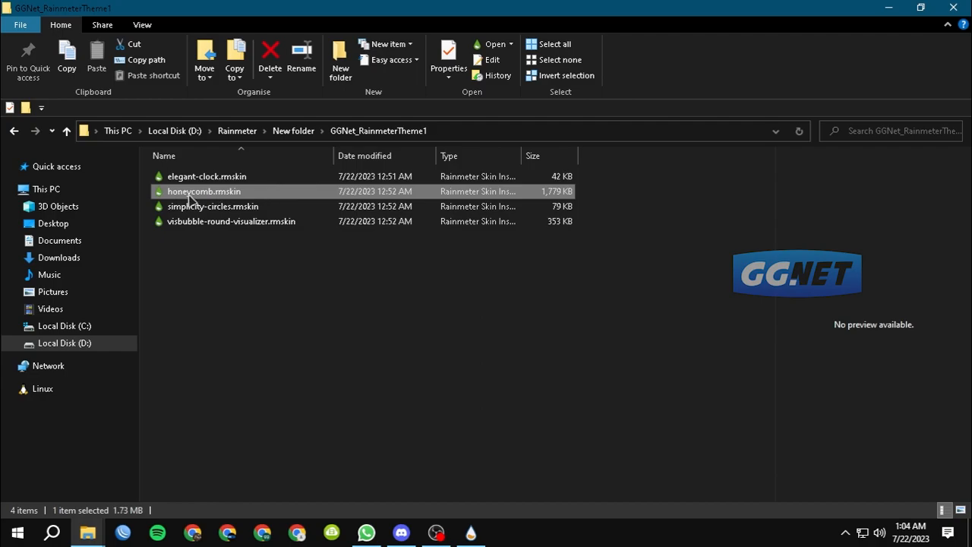
{"action": "double_click", "coordinate": [286, 191]}
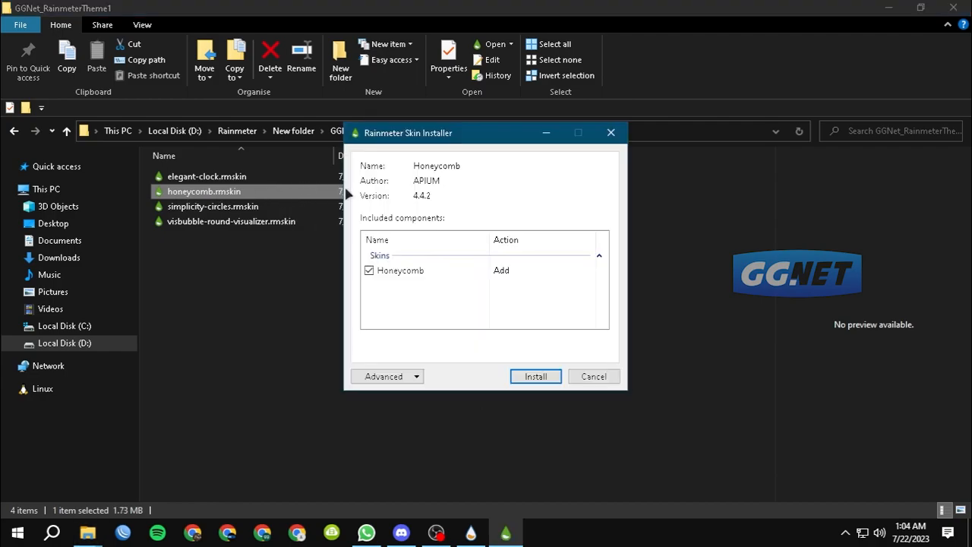
{"action": "left_click", "coordinate": [537, 377]}
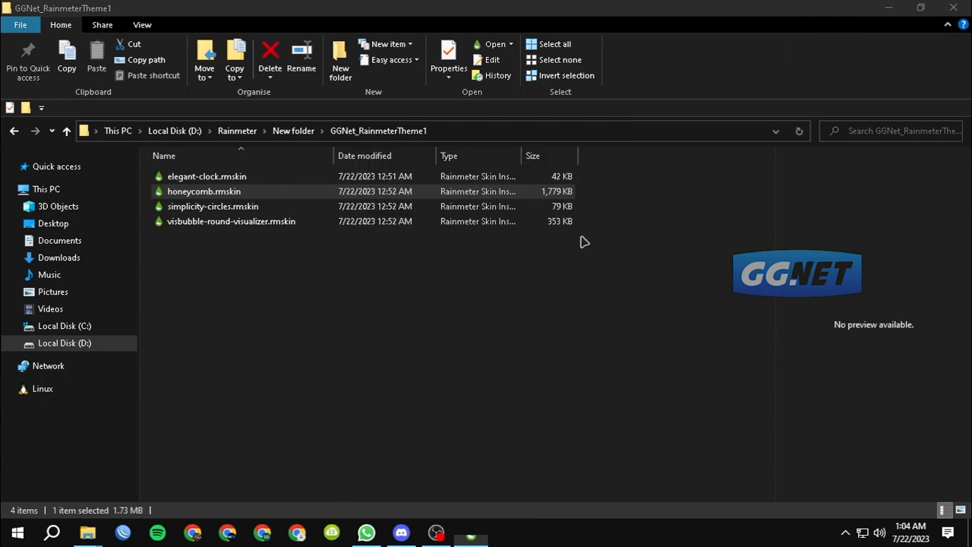
Minimize File Explorer, reopen the Manage Rainmeter window and inspect the Honeycomb folder in the skin list.
{"action": "left_click", "coordinate": [888, 7]}
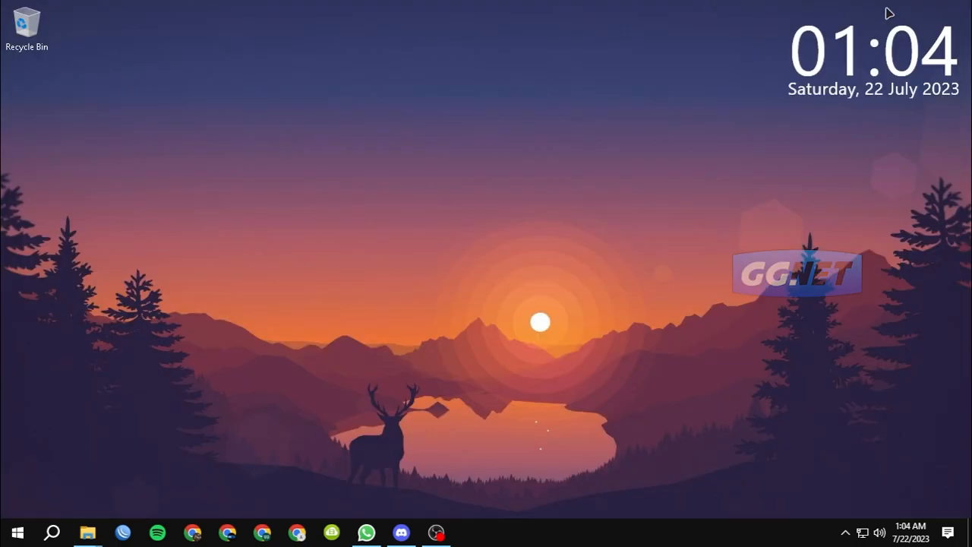
{"action": "left_click", "coordinate": [845, 533]}
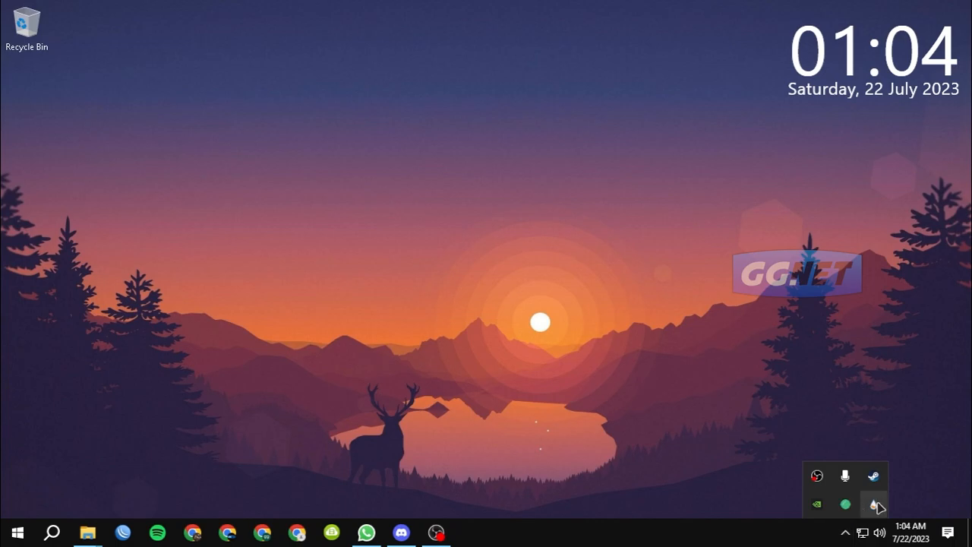
{"action": "left_click", "coordinate": [874, 504]}
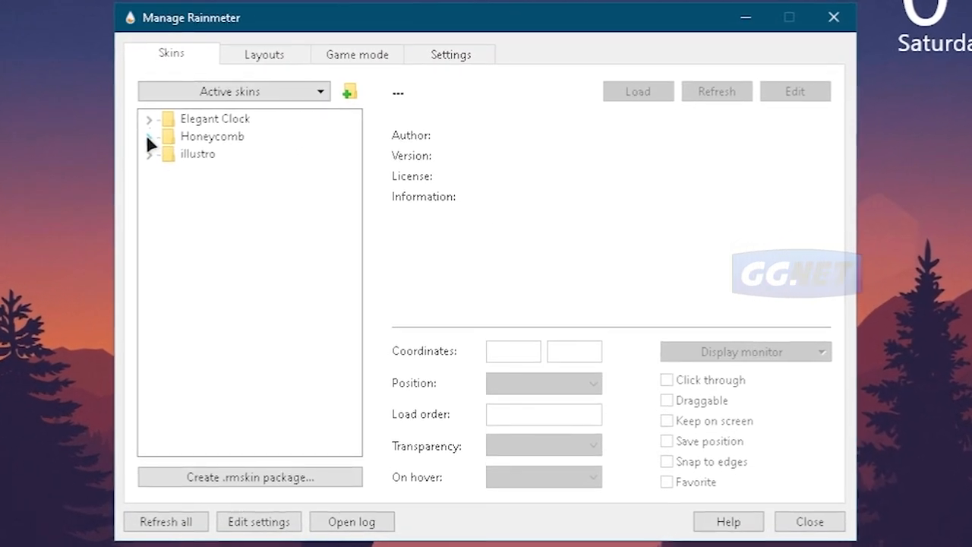
{"action": "double_click", "coordinate": [262, 156]}
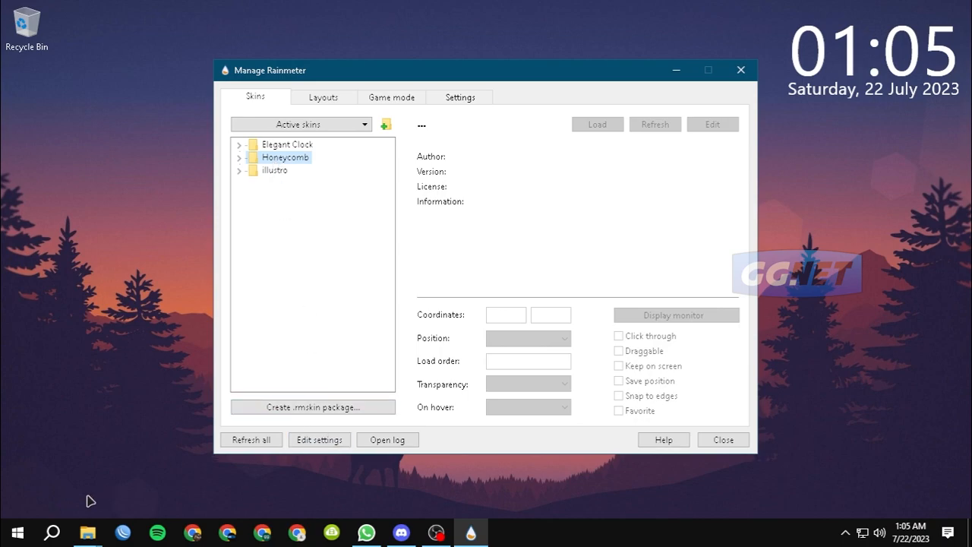
Return to the GGNet_RainmeterTheme1 folder and install simplicity-circles.rmskin with its Simply-Circles skin and included Simplicity Circles layout applied.
{"action": "mouse_move", "coordinate": [90, 524]}
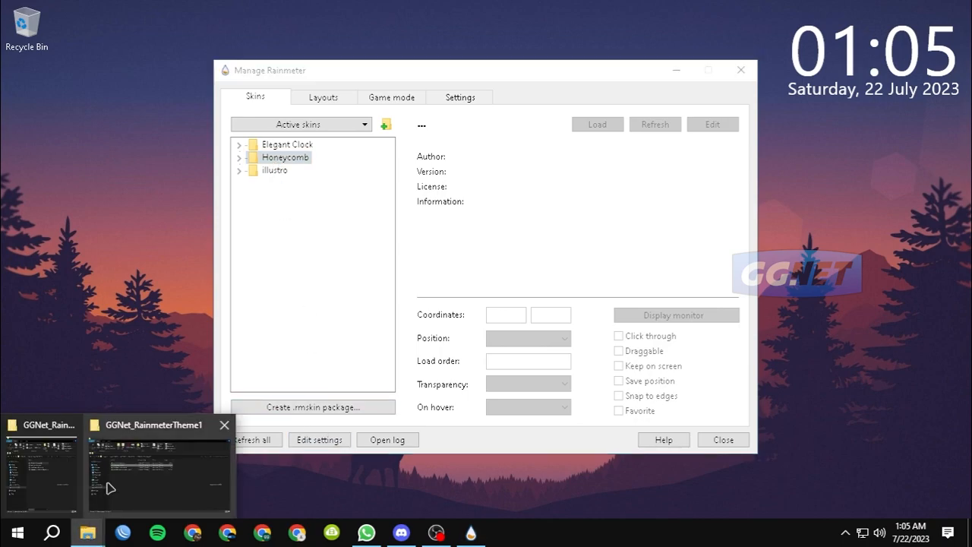
{"action": "left_click", "coordinate": [136, 459]}
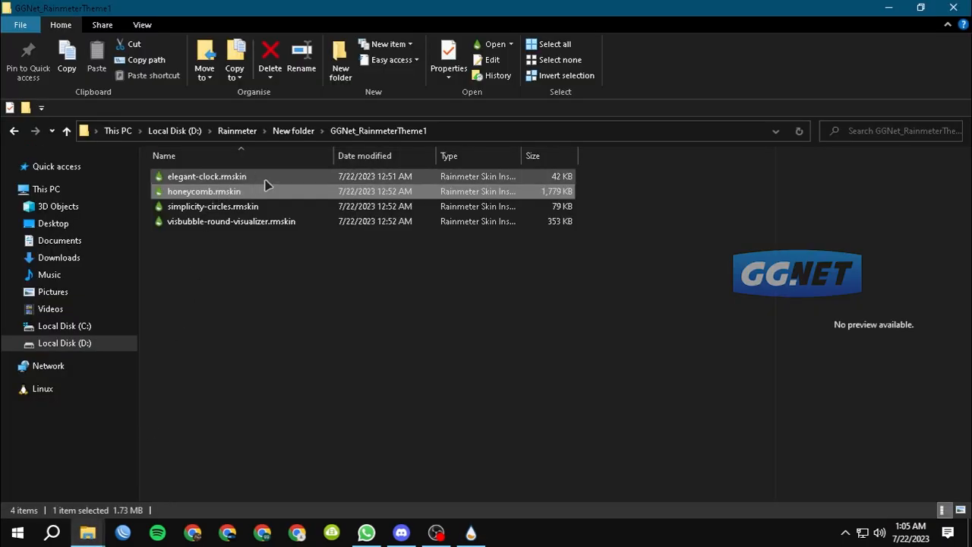
{"action": "double_click", "coordinate": [224, 205]}
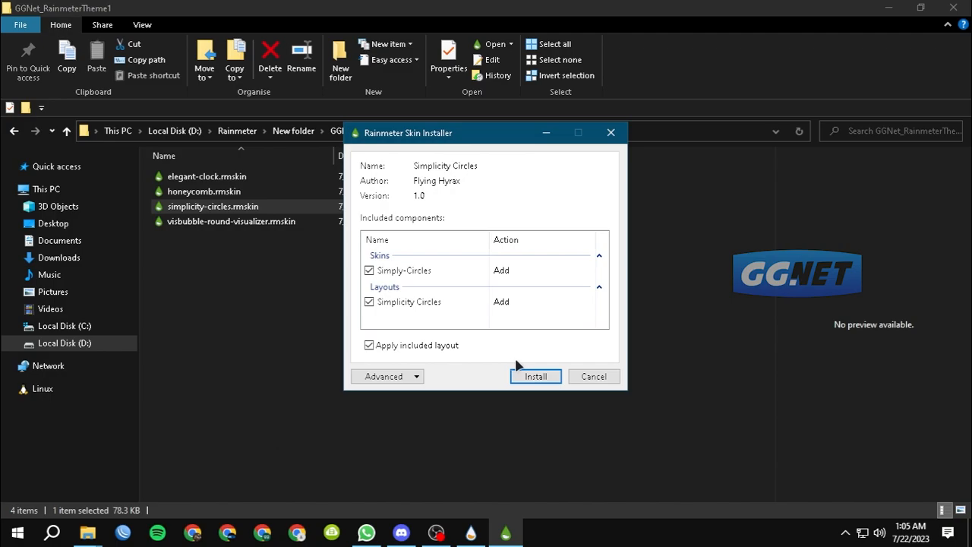
{"action": "left_click", "coordinate": [541, 374]}
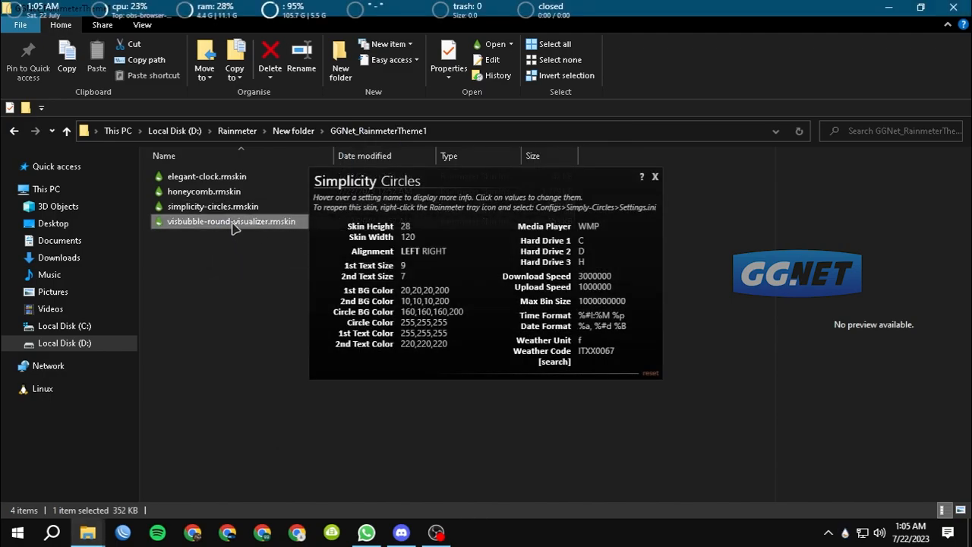
Install the visbubble-round-visualizer.rmskin package and close the folder window.
{"action": "double_click", "coordinate": [232, 221]}
{"action": "left_click", "coordinate": [538, 377]}
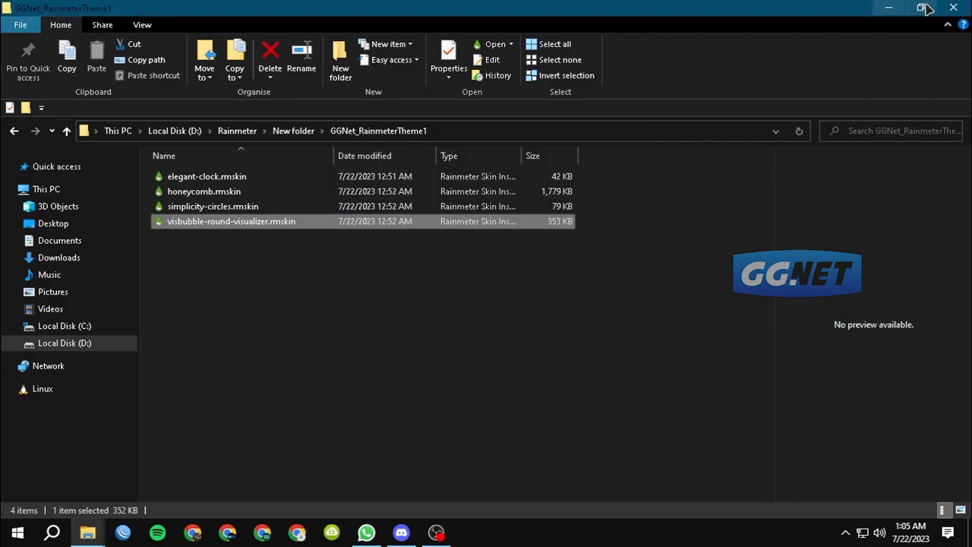
{"action": "left_click", "coordinate": [953, 9]}
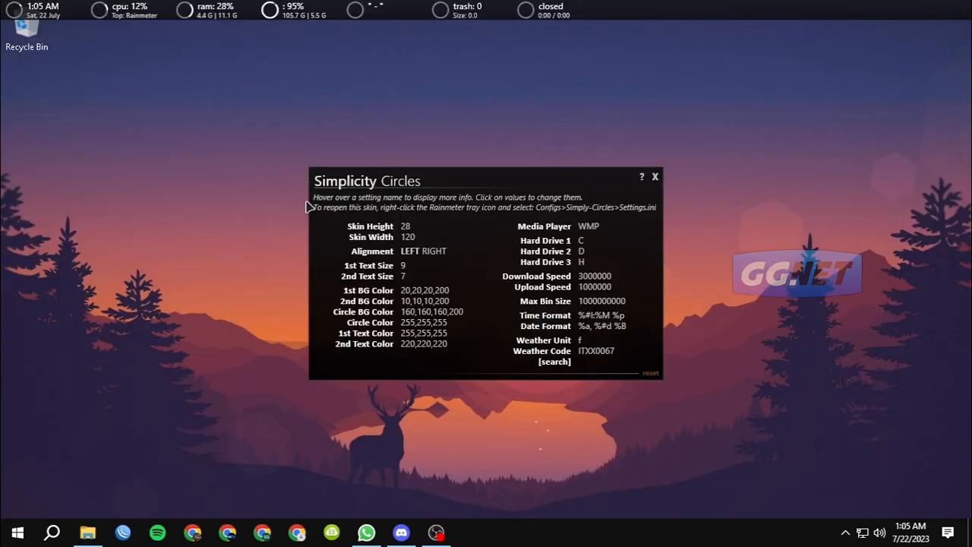
Open the Rainmeter manager and unload the Bar_H.ini background bar from the _Bars folder of Simply-Circles.
{"action": "left_click", "coordinate": [845, 533]}
{"action": "left_click", "coordinate": [876, 503]}
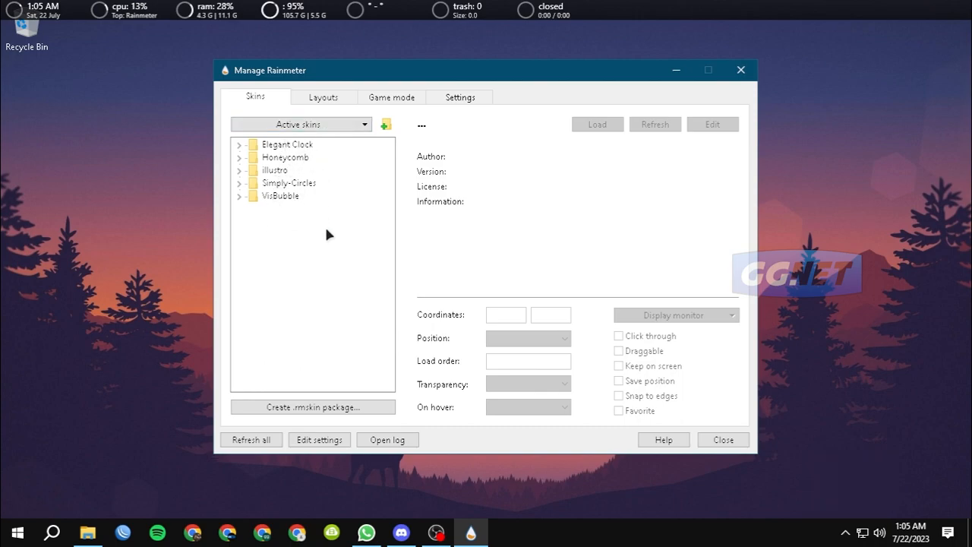
{"action": "left_click", "coordinate": [240, 183]}
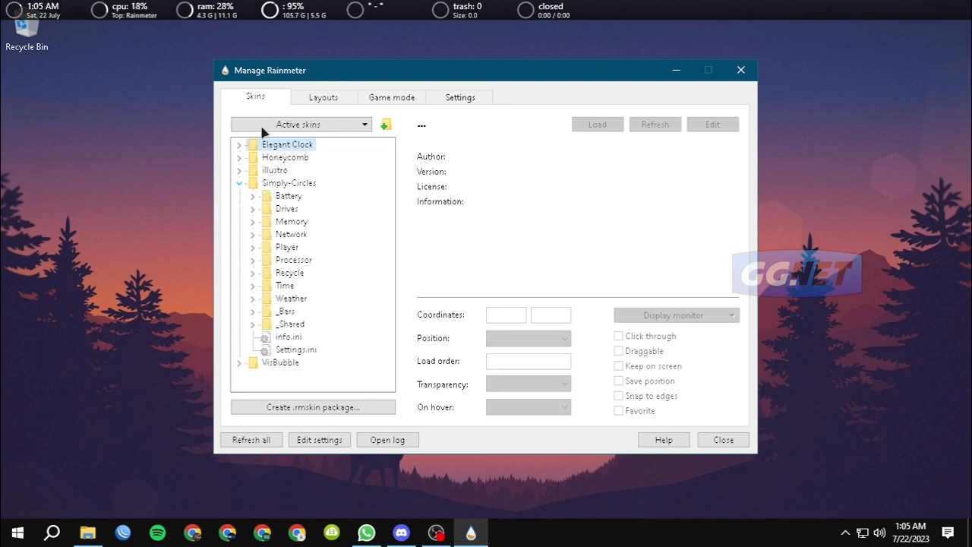
{"action": "left_click", "coordinate": [252, 310]}
{"action": "left_click", "coordinate": [305, 325]}
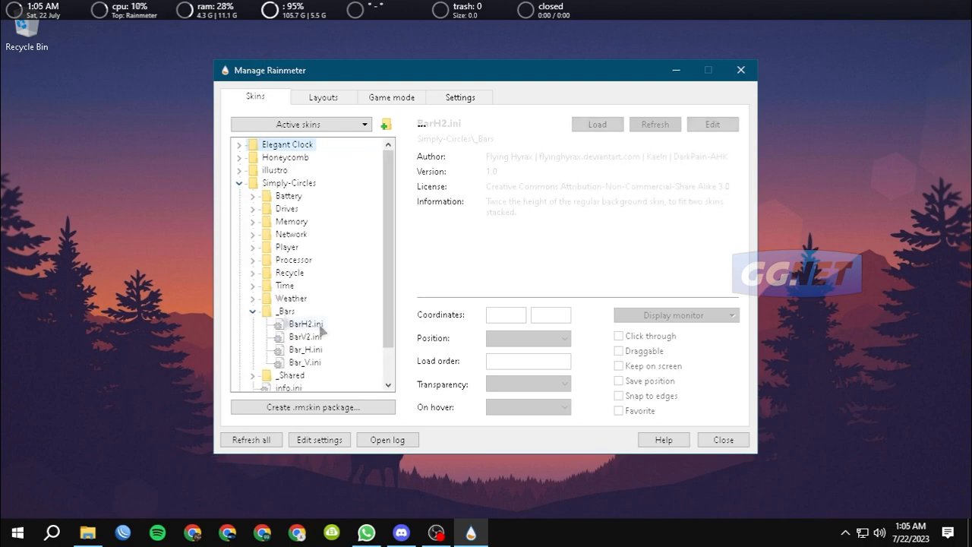
{"action": "double_click", "coordinate": [289, 350]}
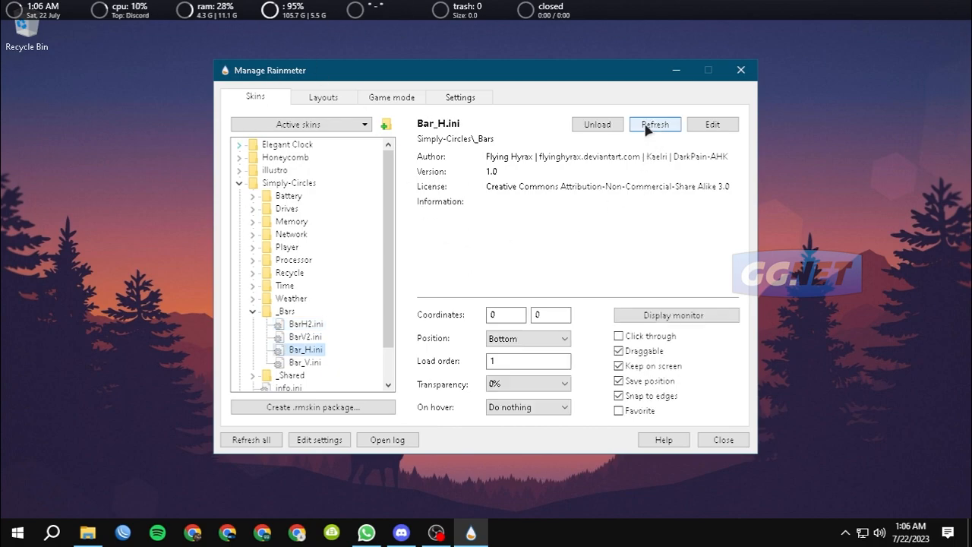
{"action": "left_click", "coordinate": [595, 126]}
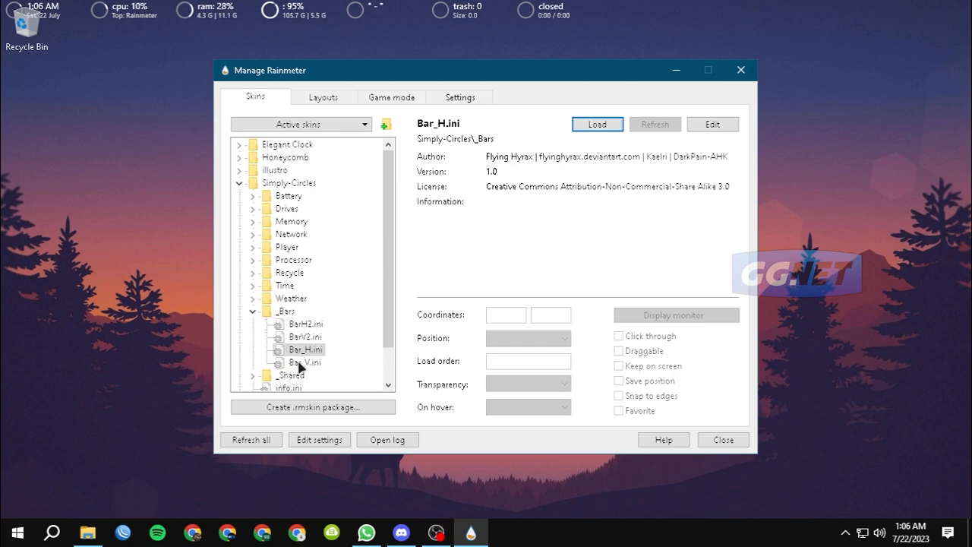
Load Date.ini from the Simply-Circles Time folder, unload it again and look through the folder's skin variants.
{"action": "left_click", "coordinate": [252, 311]}
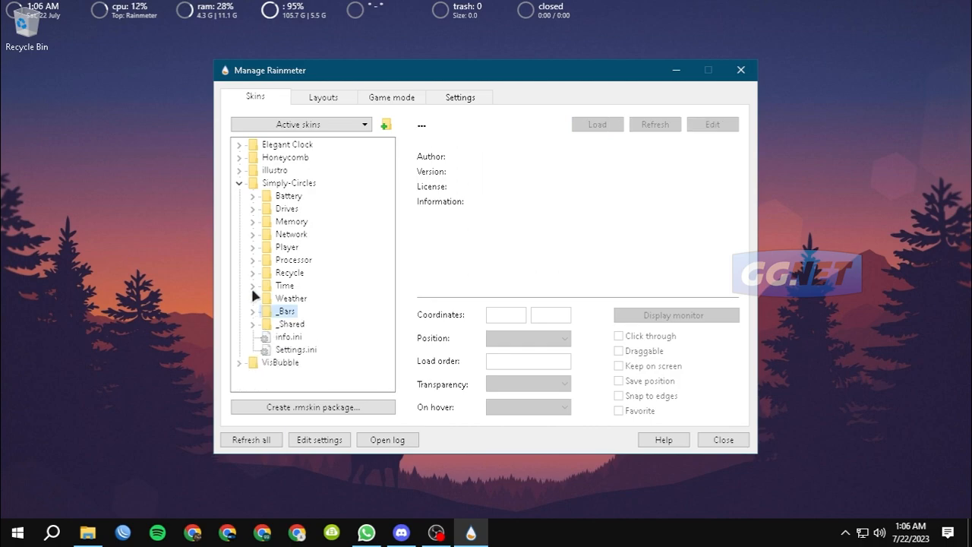
{"action": "left_click", "coordinate": [253, 285]}
{"action": "left_click", "coordinate": [291, 298]}
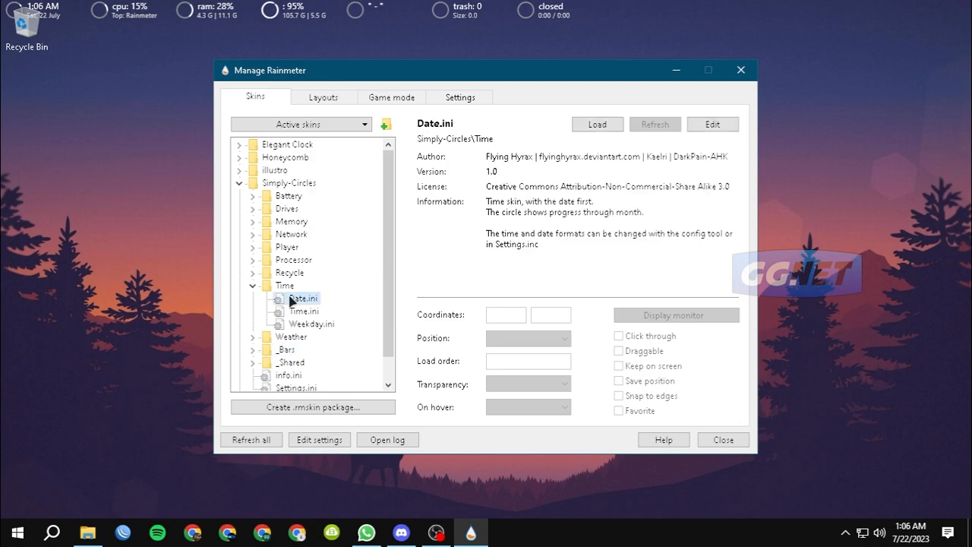
{"action": "left_click", "coordinate": [609, 126]}
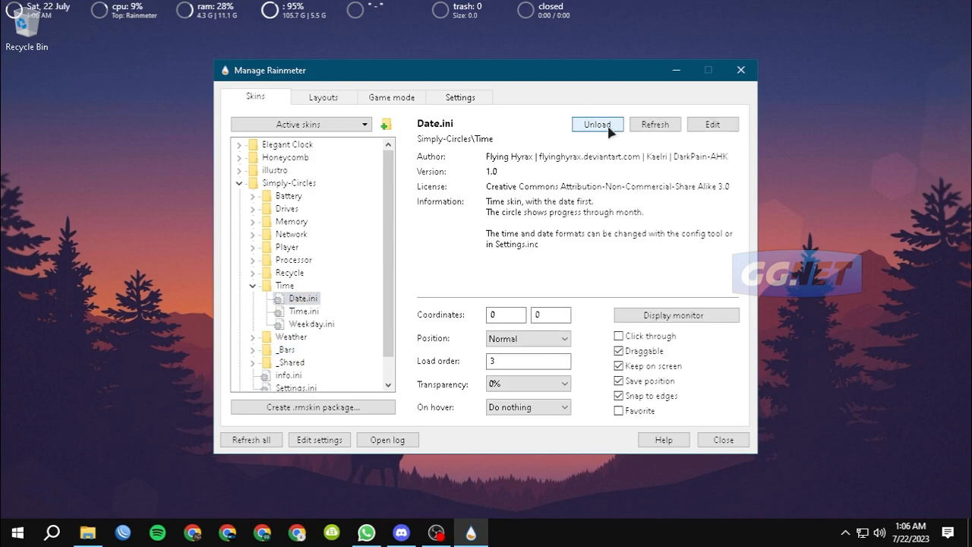
{"action": "left_click", "coordinate": [598, 125]}
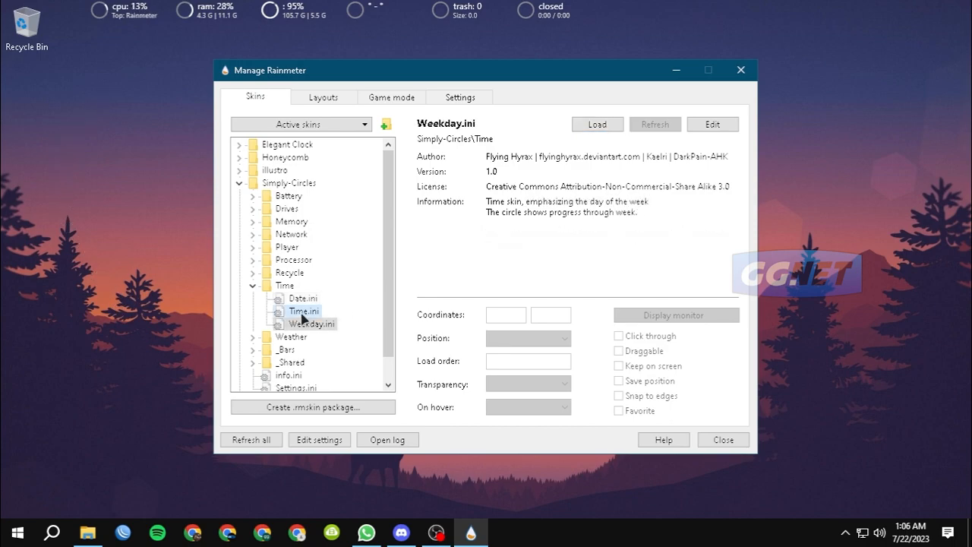
{"action": "left_click", "coordinate": [302, 301]}
{"action": "left_click", "coordinate": [302, 313]}
{"action": "left_click", "coordinate": [302, 325]}
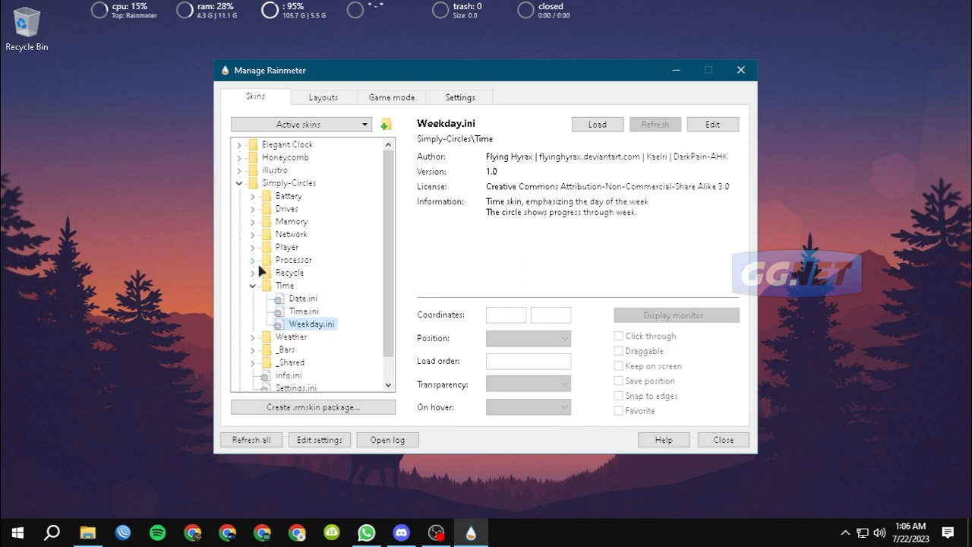
{"action": "left_click", "coordinate": [252, 286]}
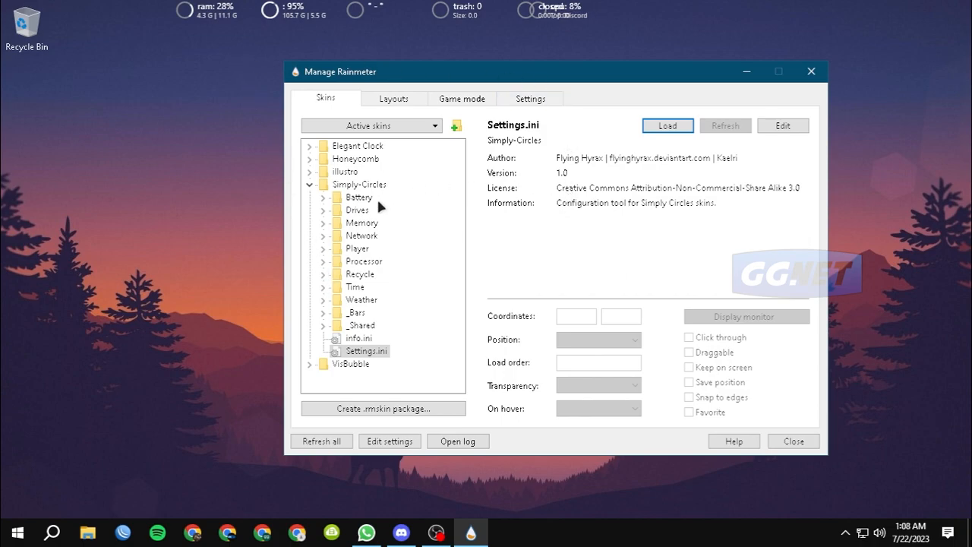
Load LightClock.ini from the Elegant Clock folder and move the clock to the upper-right corner of the desktop.
{"action": "double_click", "coordinate": [342, 149]}
{"action": "left_click", "coordinate": [373, 161]}
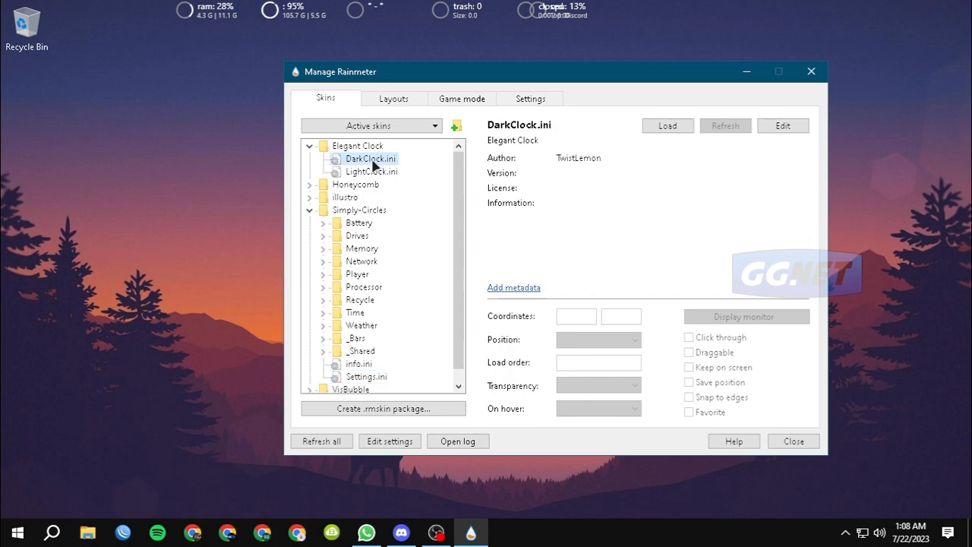
{"action": "left_click", "coordinate": [373, 172]}
{"action": "left_click", "coordinate": [671, 126]}
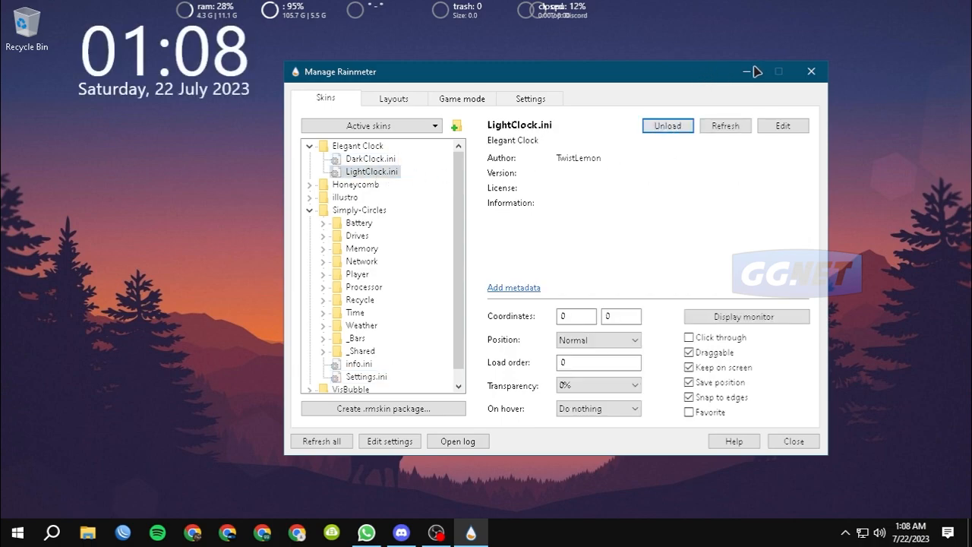
{"action": "left_click", "coordinate": [747, 71]}
{"action": "left_click_drag", "start_coordinate": [205, 63], "coordinate": [902, 46]}
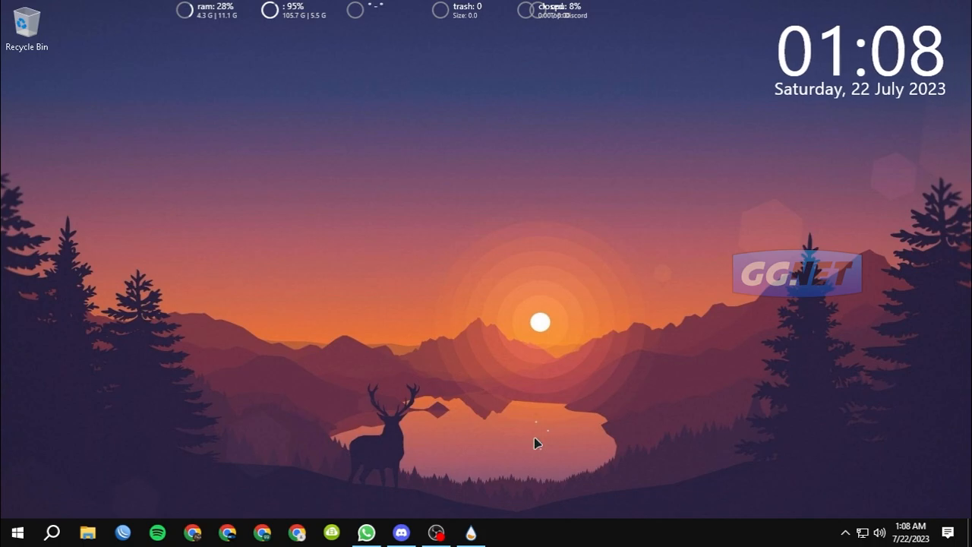
Arrange the cpu, ram and drive circle skins in a row beneath the clock on the desktop.
{"action": "left_click", "coordinate": [472, 533]}
{"action": "left_click_drag", "start_coordinate": [520, 95], "coordinate": [394, 119]}
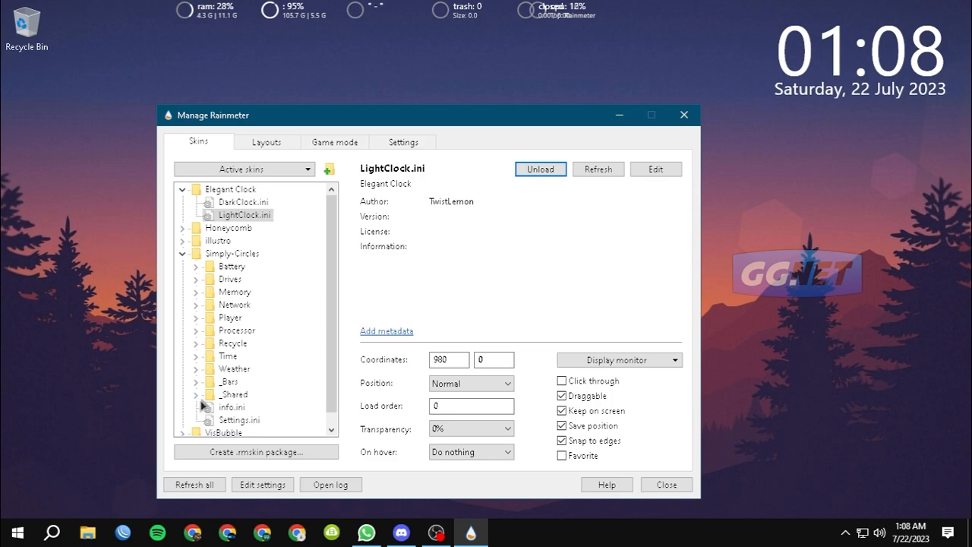
{"action": "left_click_drag", "start_coordinate": [216, 17], "coordinate": [867, 125]}
{"action": "left_click_drag", "start_coordinate": [579, 13], "coordinate": [808, 123]}
{"action": "left_click_drag", "start_coordinate": [293, 16], "coordinate": [935, 125]}
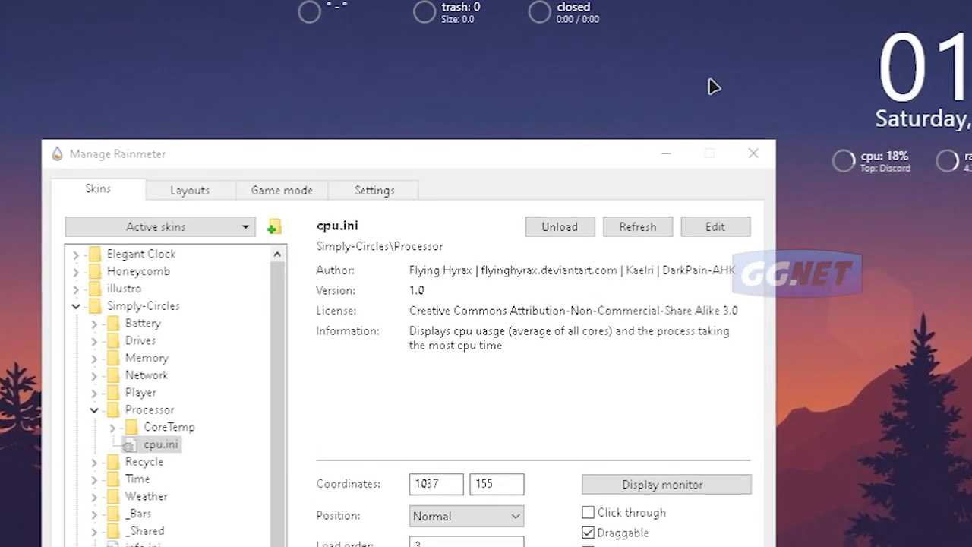
Unload the Simply-Circles weather, recycle bin and media player skins from the desktop.
{"action": "left_click_drag", "start_coordinate": [333, 14], "coordinate": [375, 70]}
{"action": "right_click", "coordinate": [376, 71]}
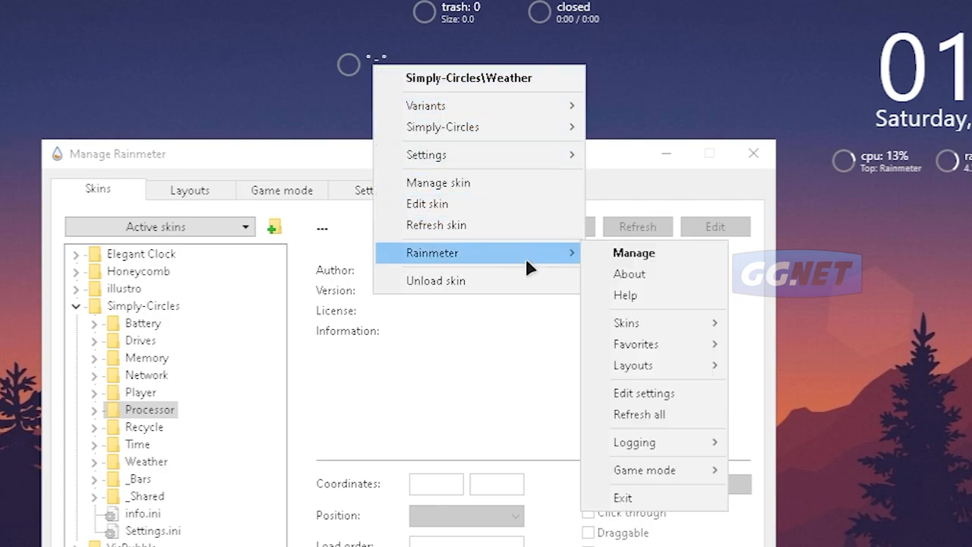
{"action": "left_click", "coordinate": [468, 281]}
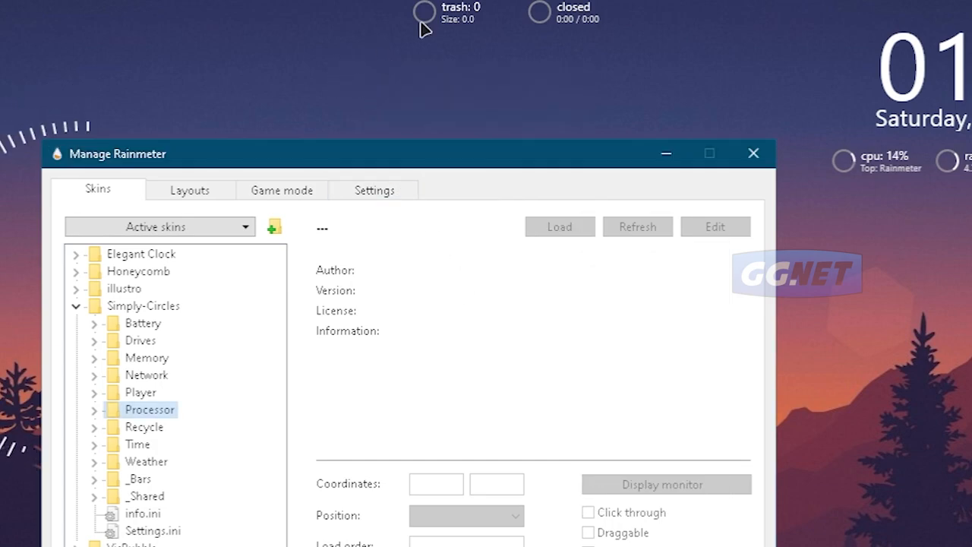
{"action": "right_click", "coordinate": [455, 14]}
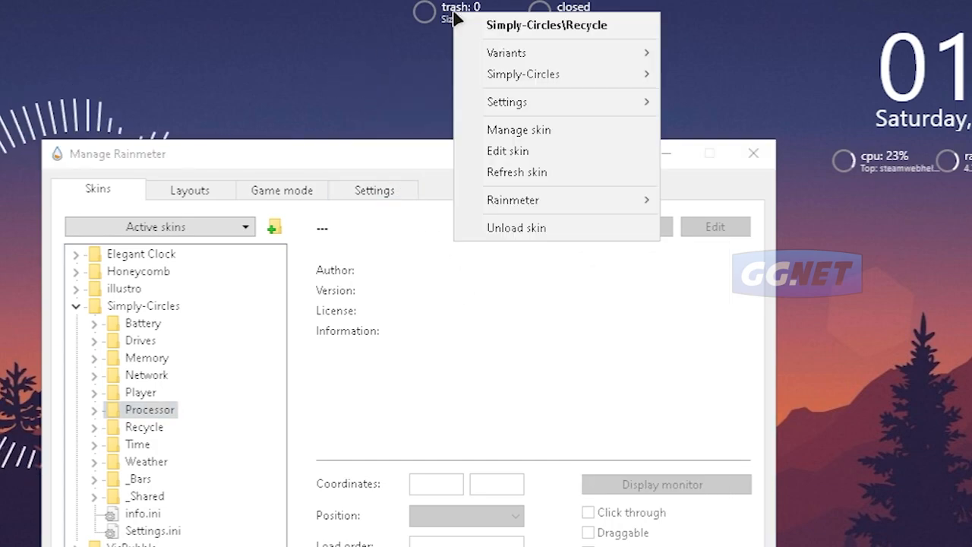
{"action": "left_click", "coordinate": [530, 229]}
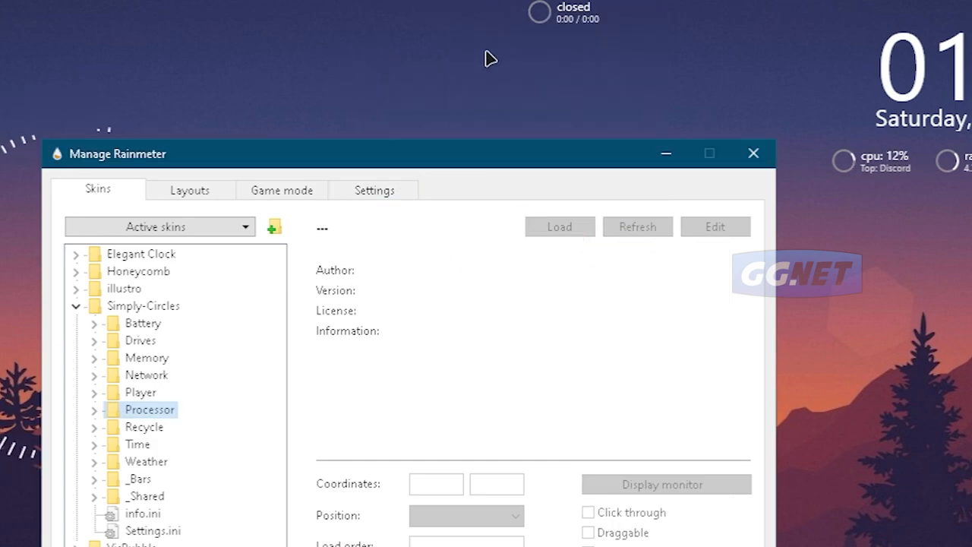
{"action": "right_click", "coordinate": [564, 17]}
{"action": "left_click", "coordinate": [636, 226]}
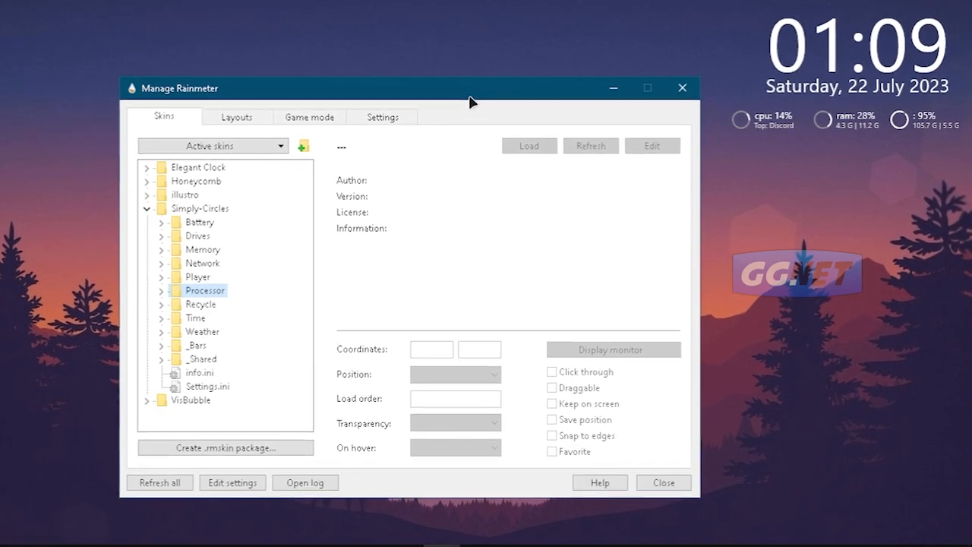
Load the Settings.ini configuration tool of Simply-Circles and set the Skin Height to 45.
{"action": "left_click", "coordinate": [149, 408]}
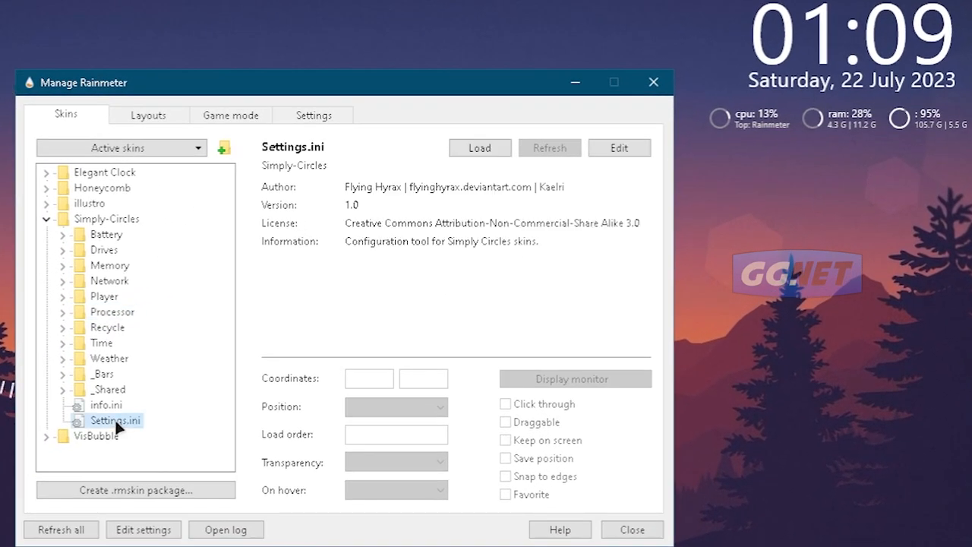
{"action": "left_click", "coordinate": [494, 148]}
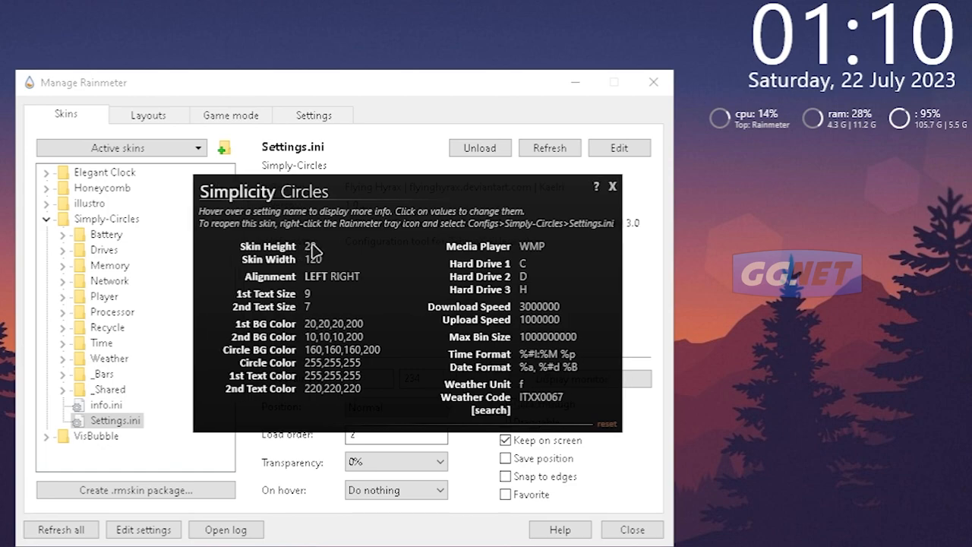
{"action": "left_click", "coordinate": [317, 247]}
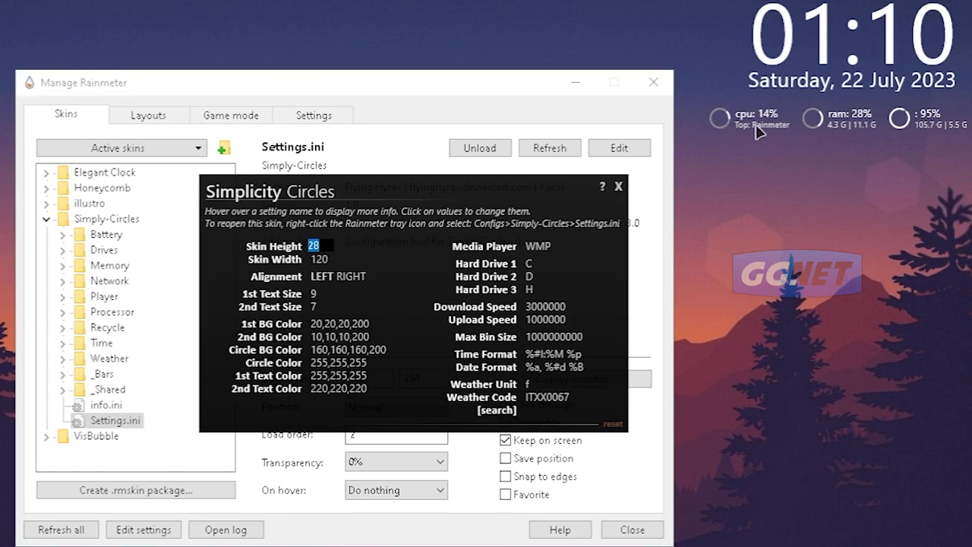
{"action": "left_click", "coordinate": [491, 145]}
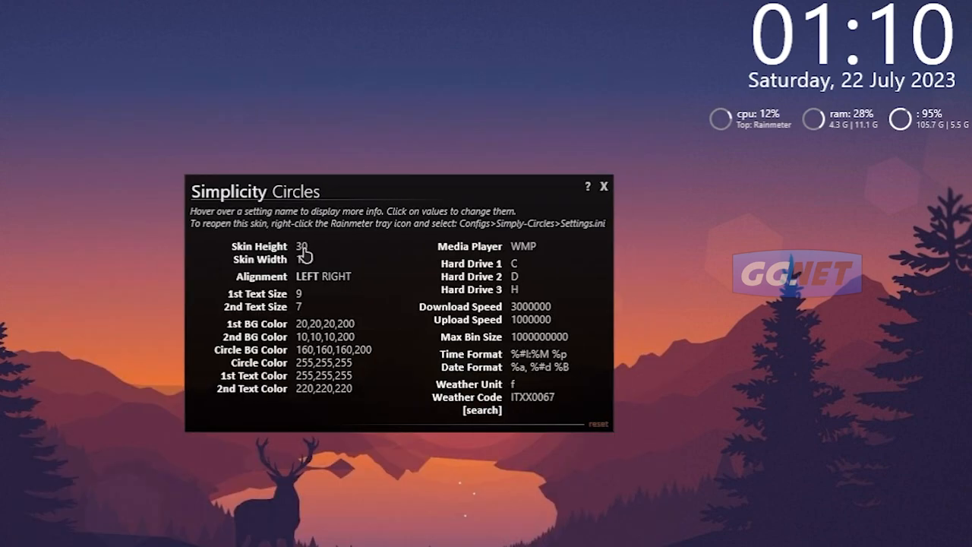
{"action": "left_click", "coordinate": [304, 247]}
{"action": "type", "text": "45"}
{"action": "key", "text": "Return"}
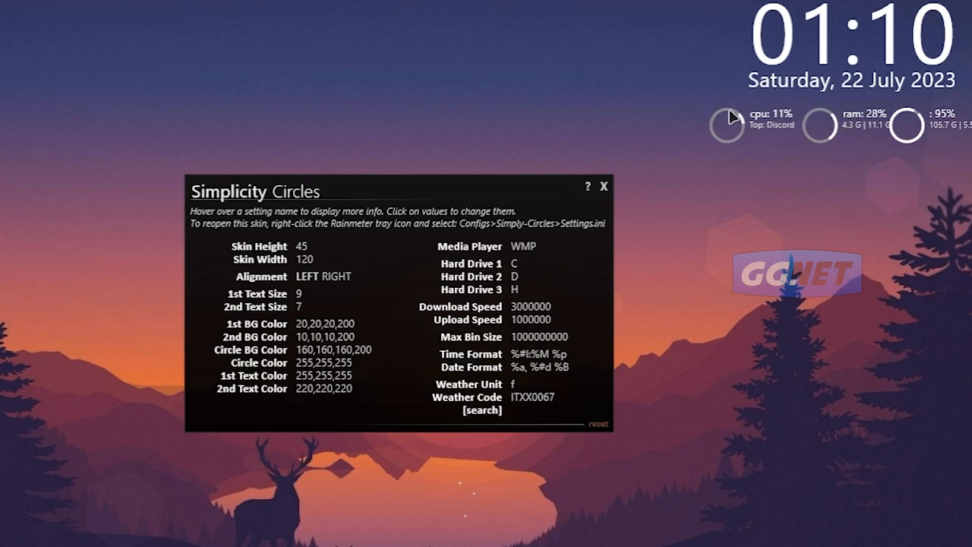
Respace the enlarged cpu, ram and drive circles below the clock and move the Rainmeter manager clear of them.
{"action": "left_click_drag", "start_coordinate": [765, 121], "coordinate": [726, 121]}
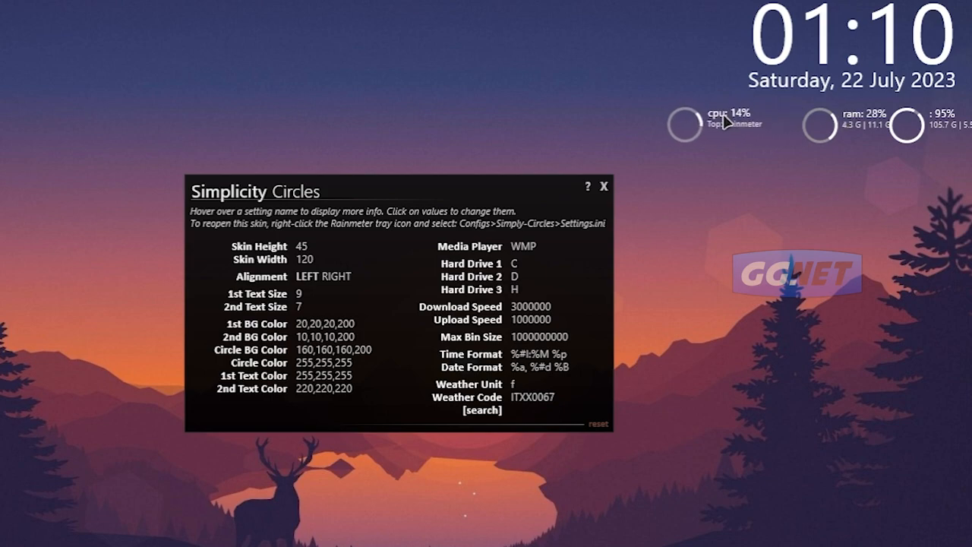
{"action": "left_click_drag", "start_coordinate": [856, 125], "coordinate": [824, 126]}
{"action": "left_click_drag", "start_coordinate": [957, 122], "coordinate": [936, 114]}
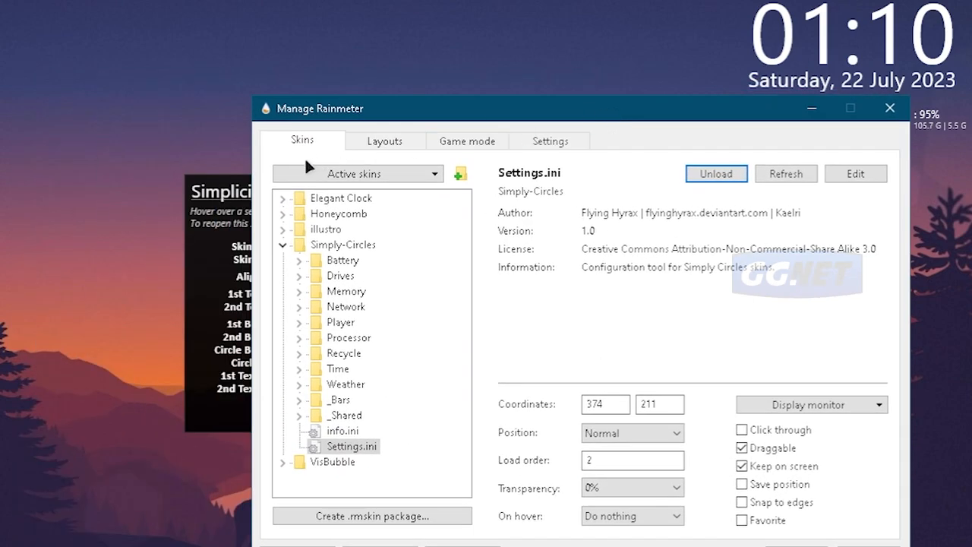
{"action": "left_click_drag", "start_coordinate": [387, 112], "coordinate": [263, 68]}
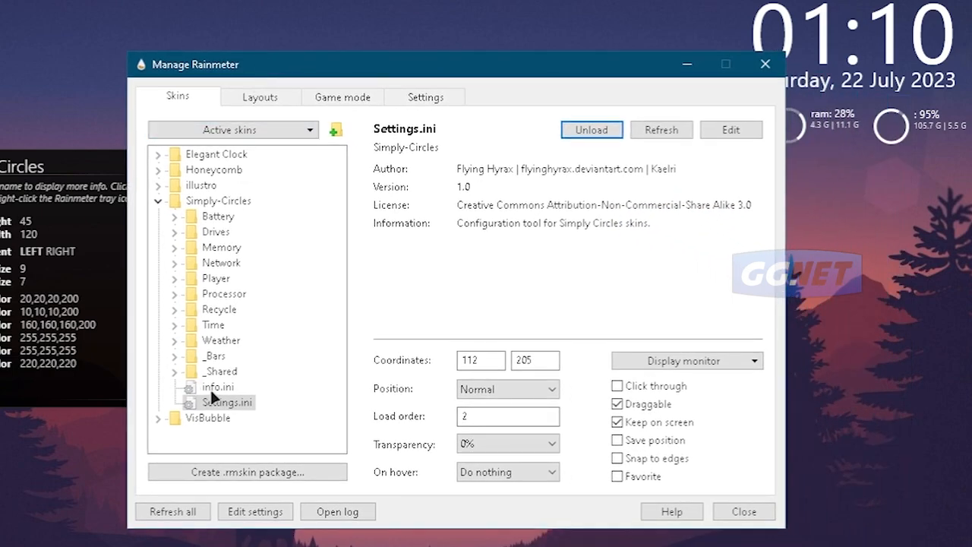
Unload the Settings.ini configuration tool of Simply-Circles and minimize the Rainmeter manager to reveal the desktop.
{"action": "left_click", "coordinate": [608, 130]}
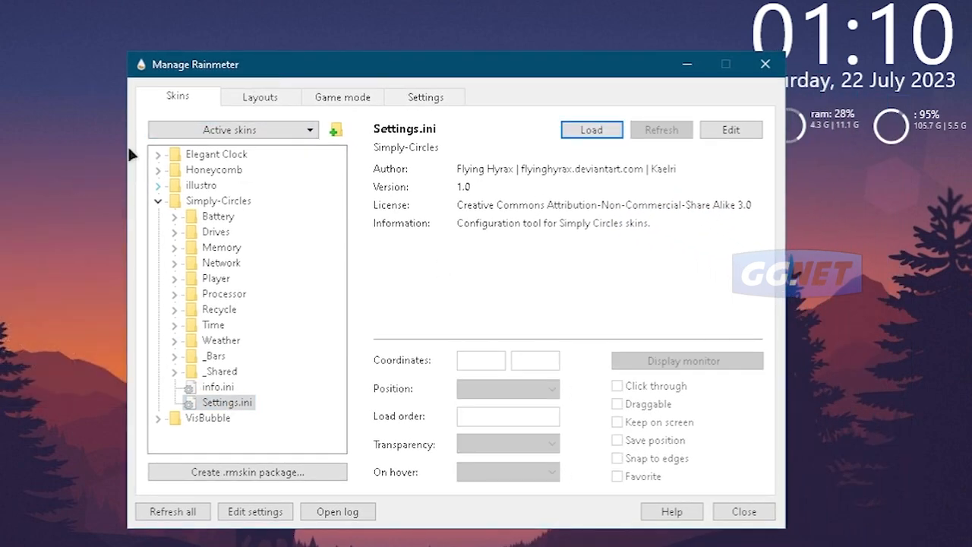
{"action": "left_click_drag", "start_coordinate": [395, 72], "coordinate": [311, 68]}
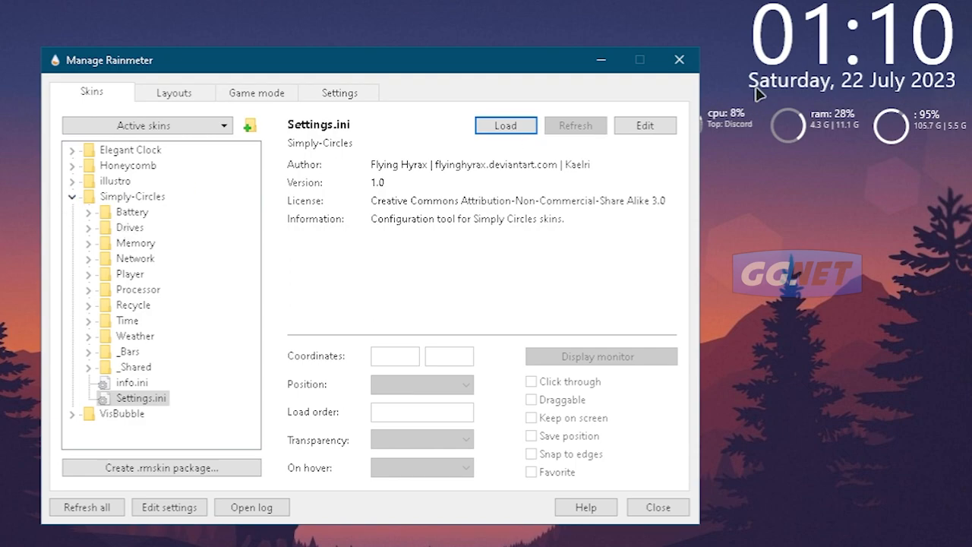
{"action": "left_click", "coordinate": [600, 60]}
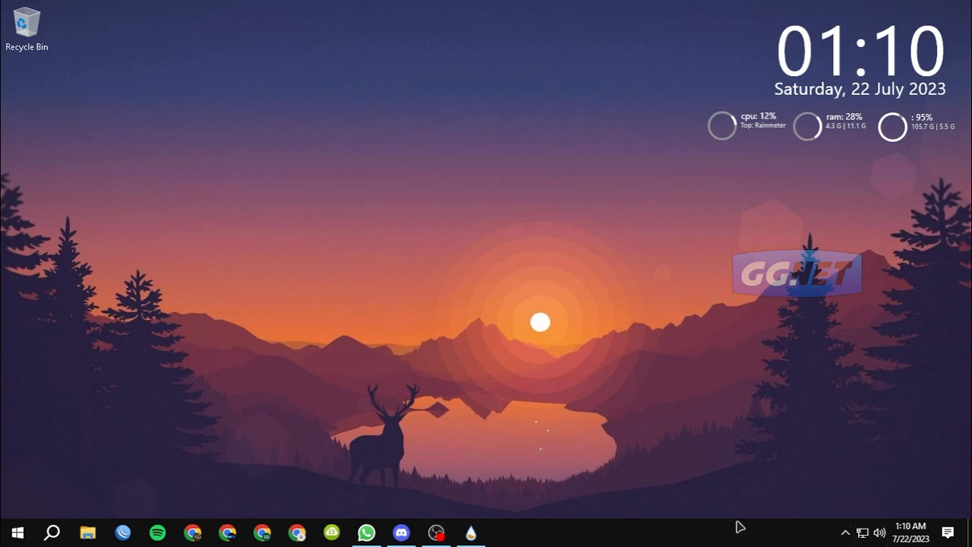
Reopen the Rainmeter manager and load the spotify.ini skin from the Honeycomb collection.
{"action": "left_click", "coordinate": [471, 533]}
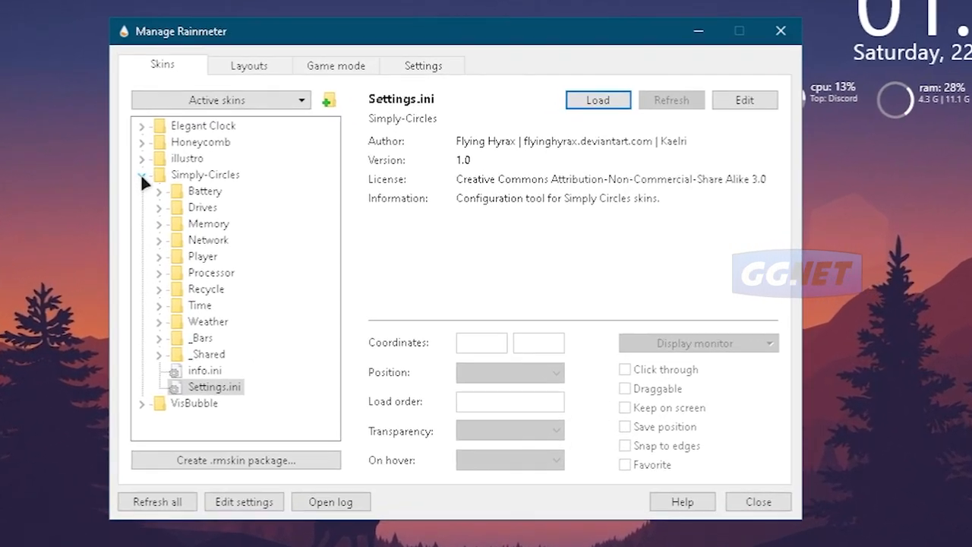
{"action": "left_click", "coordinate": [222, 186]}
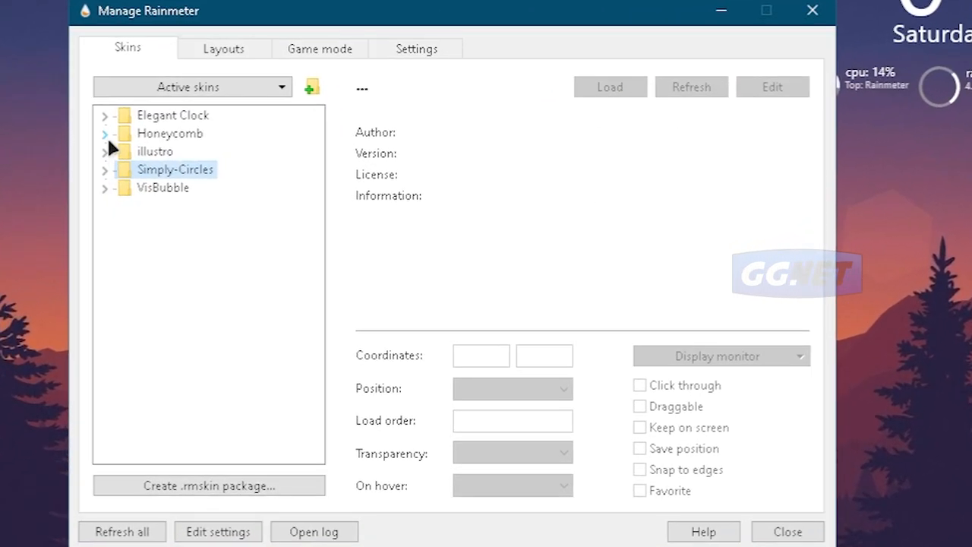
{"action": "left_click", "coordinate": [106, 134]}
{"action": "mouse_move", "coordinate": [317, 158]}
{"action": "left_mouse_down"}
{"action": "mouse_move", "coordinate": [300, 416]}
{"action": "mouse_move", "coordinate": [314, 148]}
{"action": "left_mouse_up"}
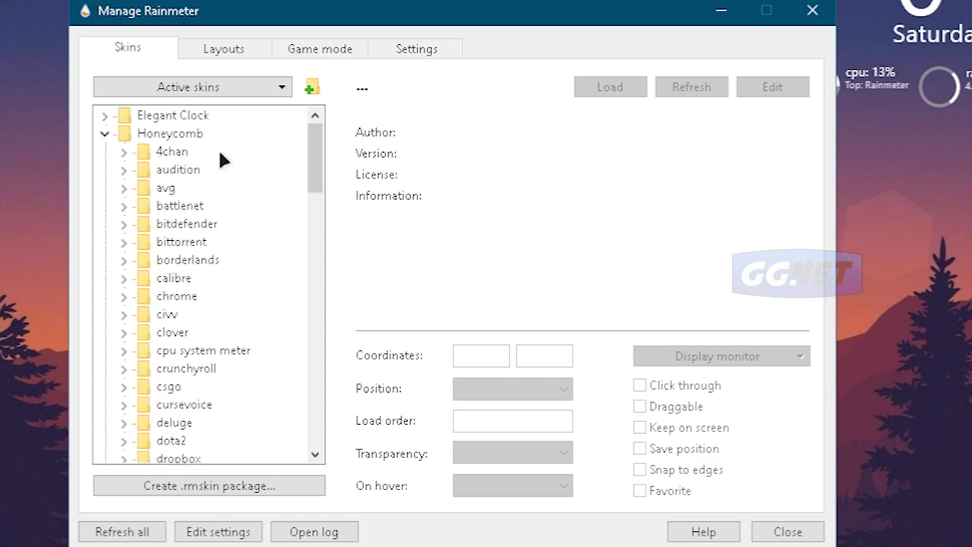
{"action": "left_click_drag", "start_coordinate": [313, 150], "coordinate": [302, 374]}
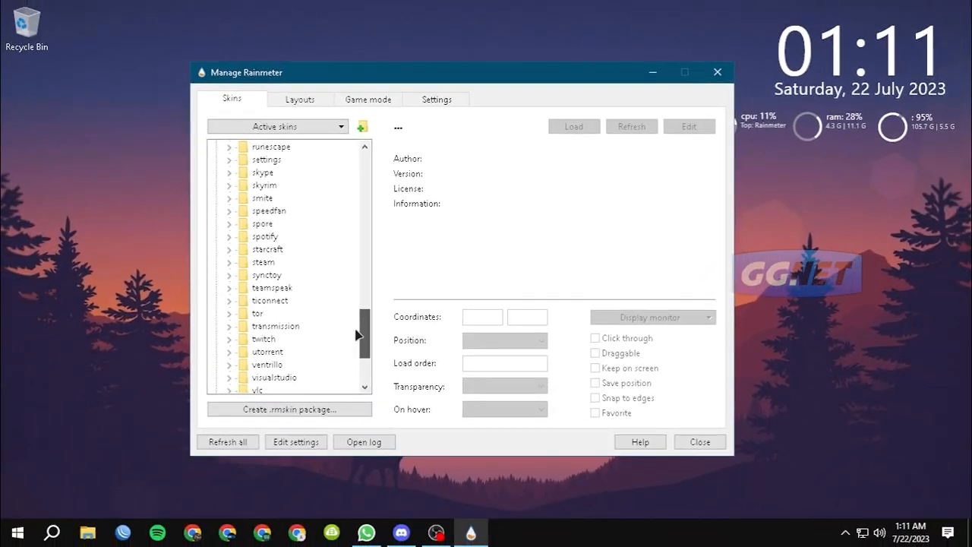
{"action": "left_click_drag", "start_coordinate": [360, 335], "coordinate": [359, 331]}
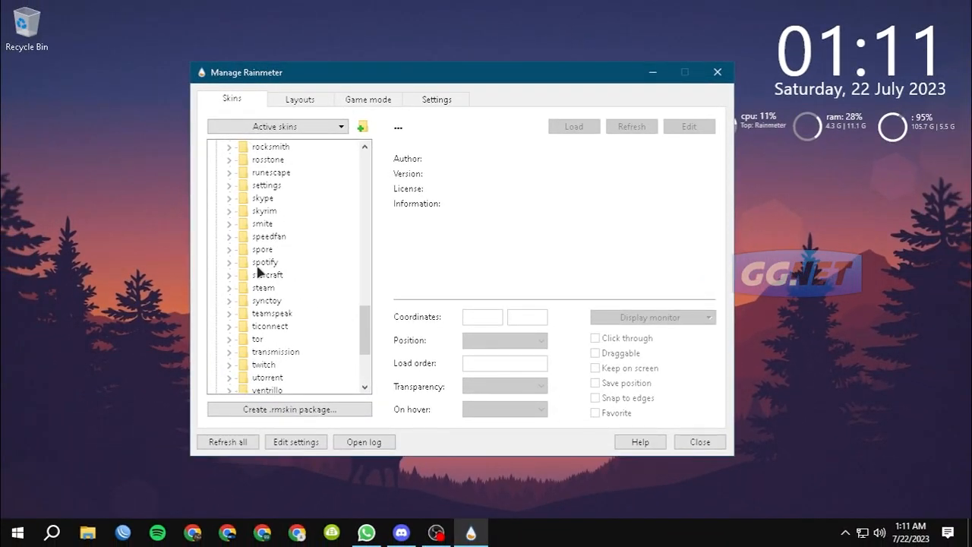
{"action": "left_click", "coordinate": [229, 263]}
{"action": "left_click", "coordinate": [286, 275]}
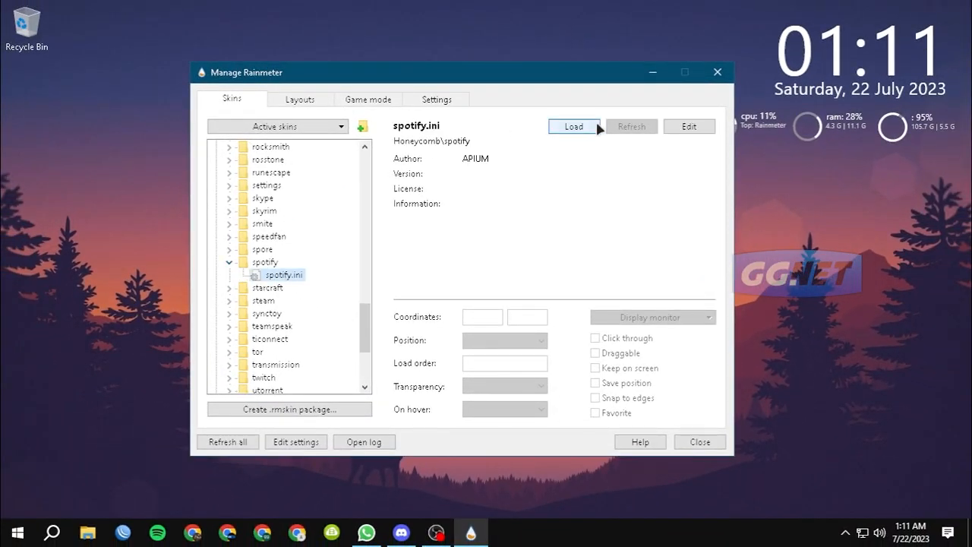
{"action": "left_click", "coordinate": [571, 127]}
Place the Spotify hexagon below the cpu circle, shifting the Rainmeter manager away to make room.
{"action": "left_click_drag", "start_coordinate": [49, 46], "coordinate": [829, 208]}
{"action": "left_click_drag", "start_coordinate": [603, 74], "coordinate": [552, 74]}
{"action": "left_click_drag", "start_coordinate": [832, 207], "coordinate": [744, 207]}
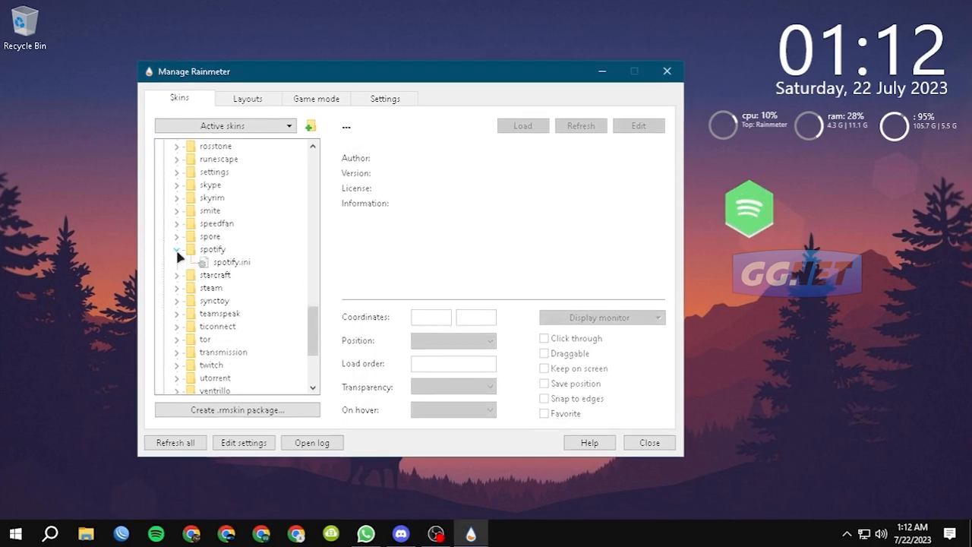
Open the Honeycomb spotify.ini skin file for editing and select its LeftMouseUpAction program path.
{"action": "left_click", "coordinate": [228, 261]}
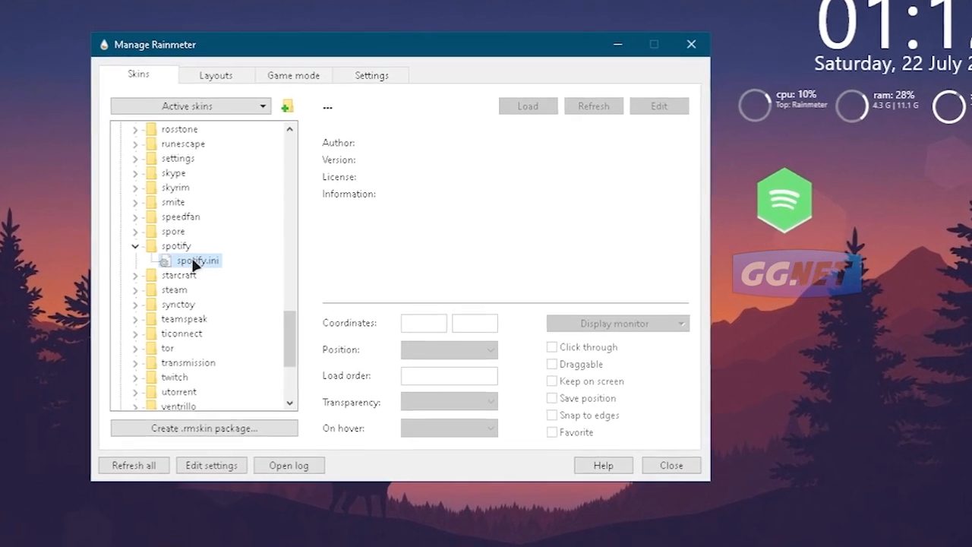
{"action": "left_click", "coordinate": [639, 126]}
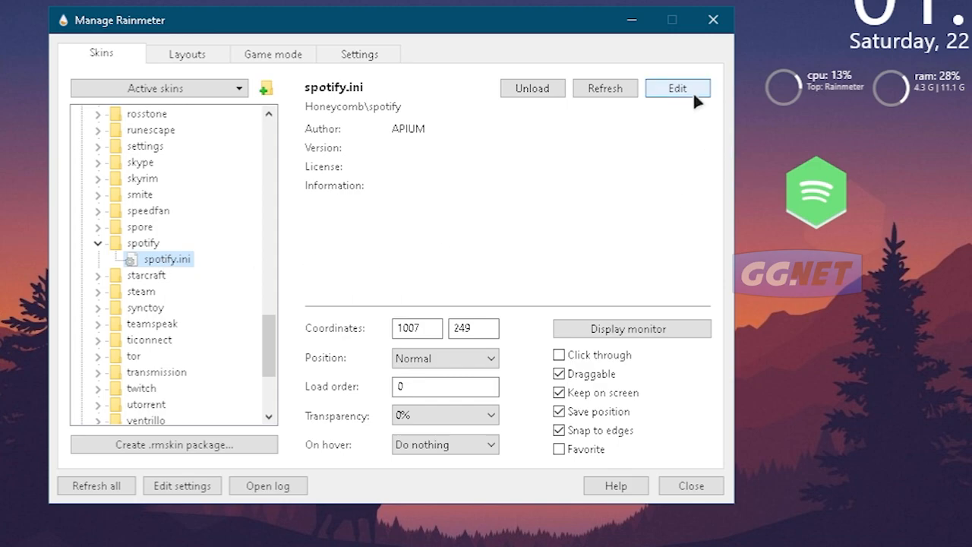
{"action": "left_click", "coordinate": [687, 89]}
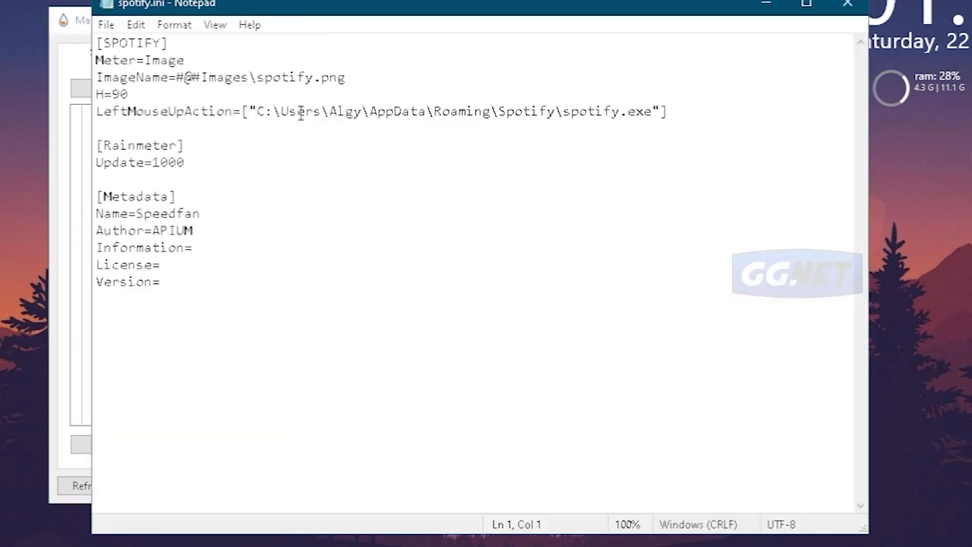
{"action": "left_click_drag", "start_coordinate": [254, 111], "coordinate": [655, 111]}
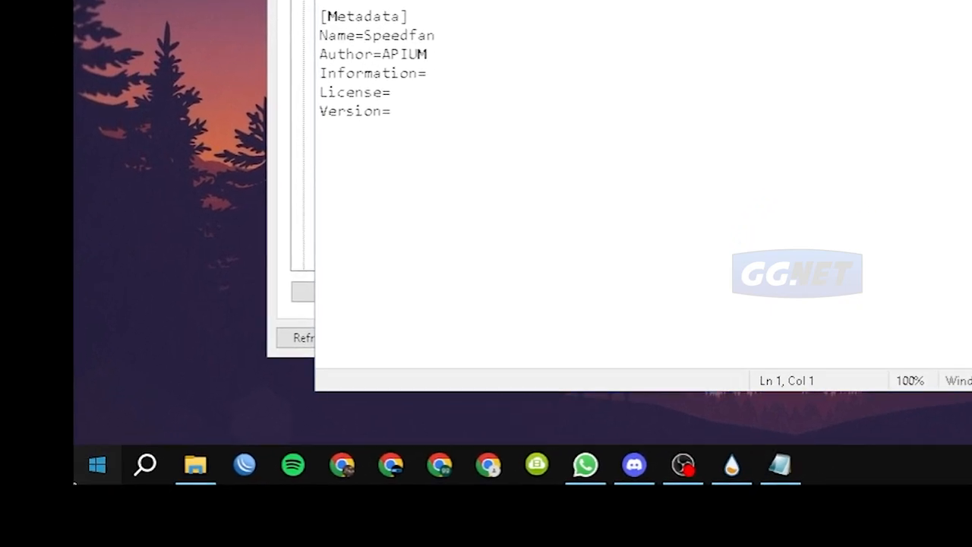
Search Windows for the Spotify app and open the file location of its shortcut.
{"action": "key", "text": "super"}
{"action": "left_click", "coordinate": [145, 465]}
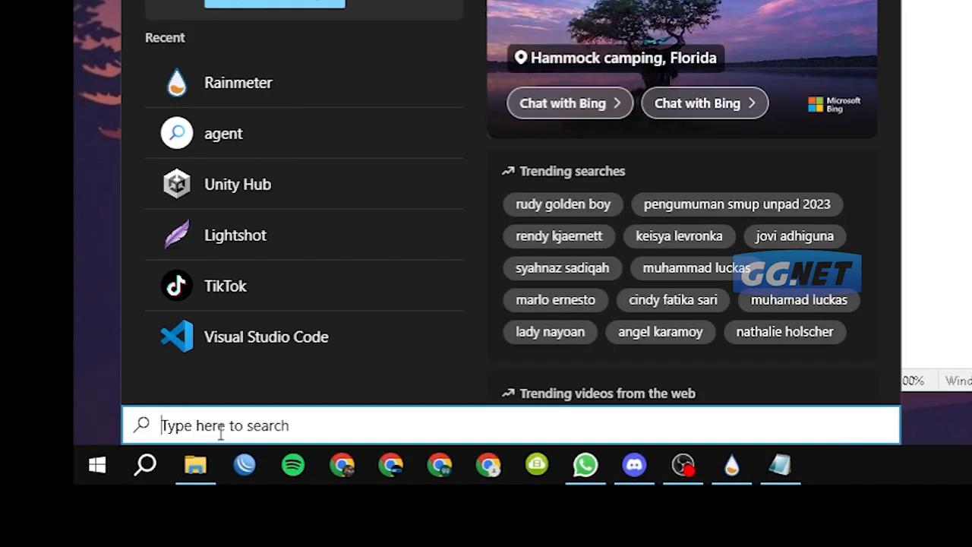
{"action": "type", "text": "spor"}
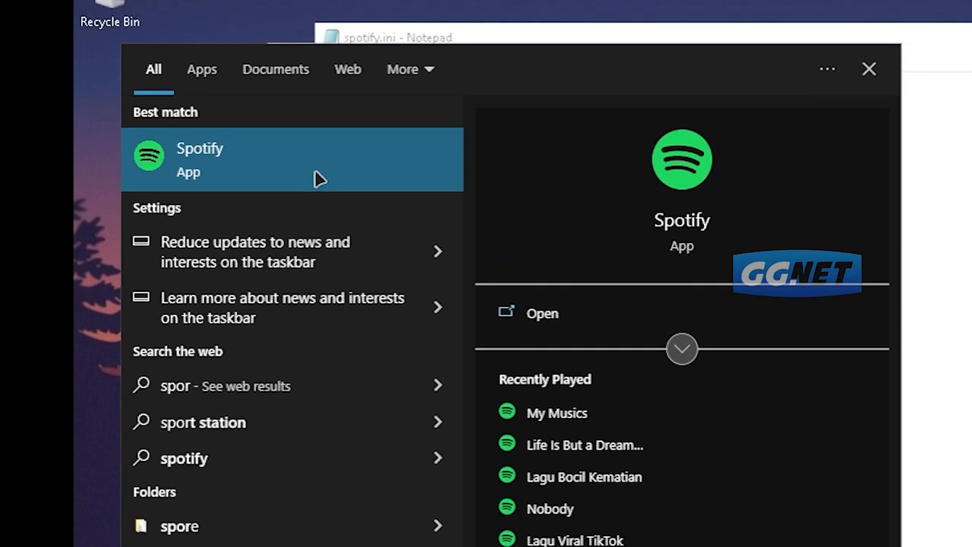
{"action": "right_click", "coordinate": [315, 166]}
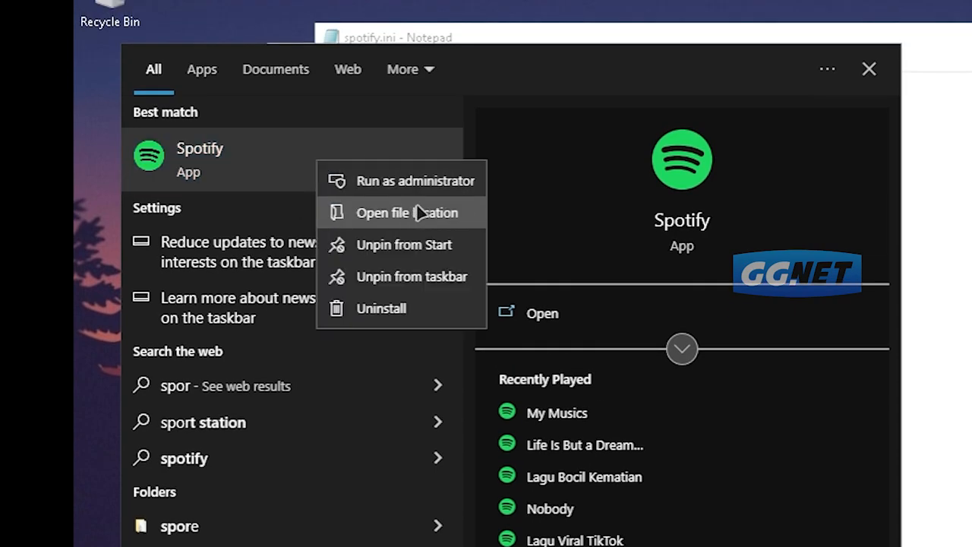
{"action": "left_click", "coordinate": [417, 224]}
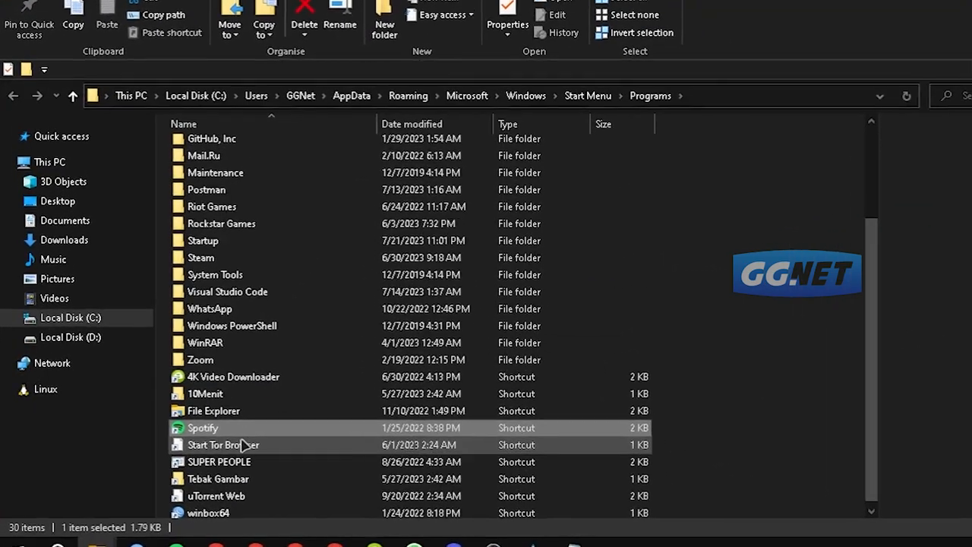
Copy the full Target path from the Spotify shortcut's properties.
{"action": "right_click", "coordinate": [287, 435]}
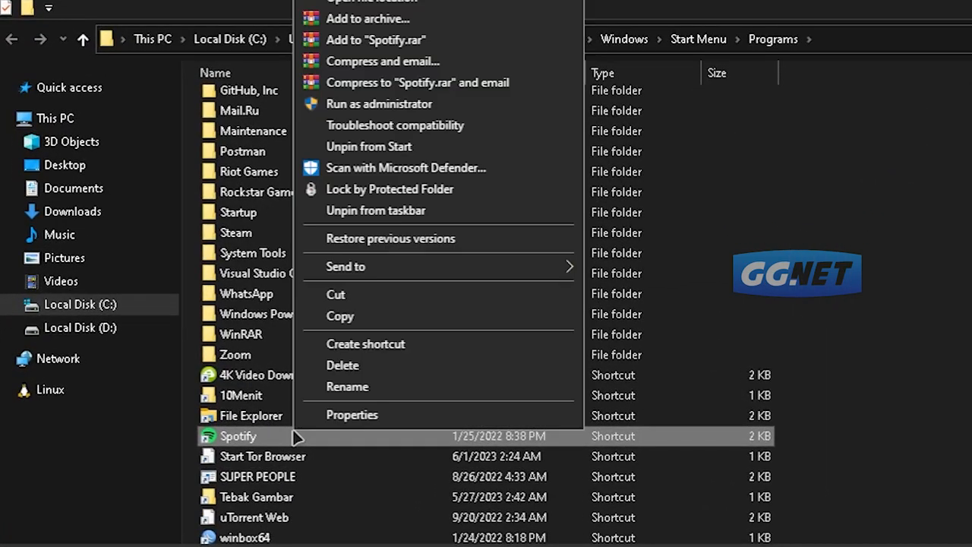
{"action": "left_click", "coordinate": [351, 415]}
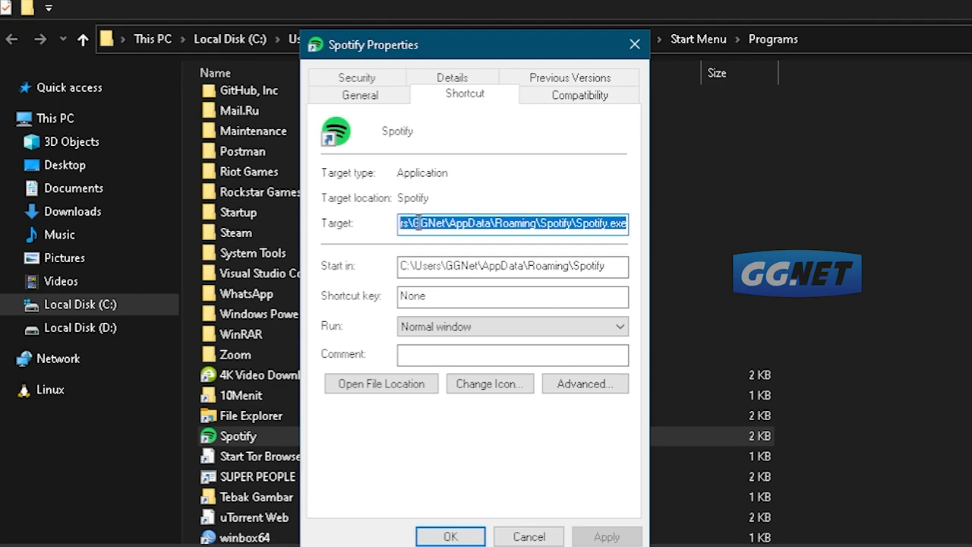
{"action": "right_click", "coordinate": [522, 227]}
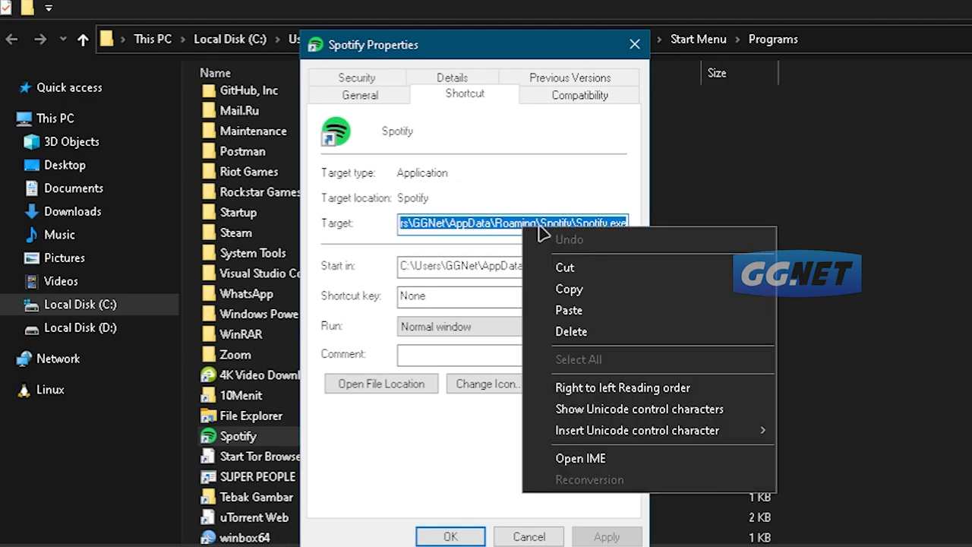
{"action": "left_click", "coordinate": [614, 289]}
{"action": "left_click", "coordinate": [562, 84]}
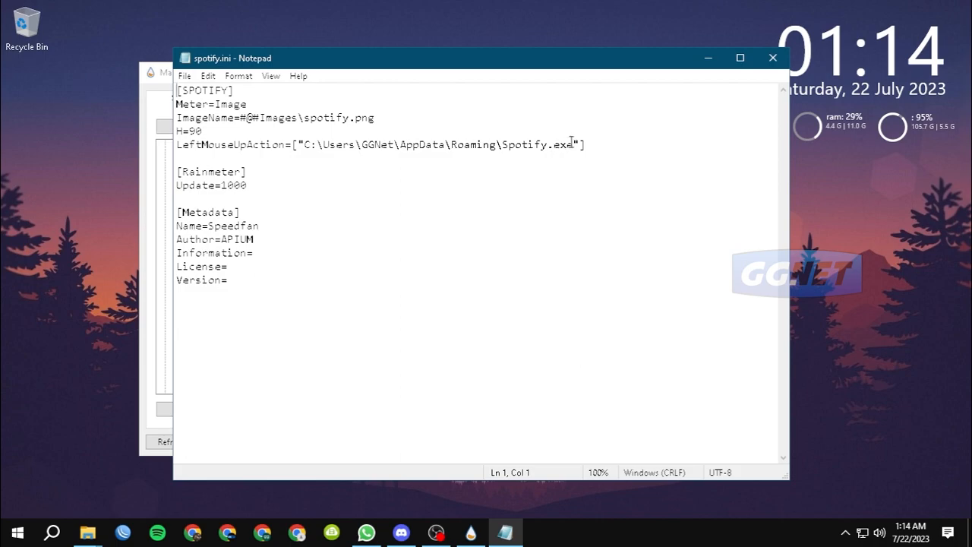
Replace the LeftMouseUpAction path in spotify.ini with C:\Users\GGNet\AppData\Roaming\Spotify\Spotify.exe, save and close the file, and refresh the skin.
{"action": "left_click_drag", "start_coordinate": [571, 144], "coordinate": [298, 144]}
{"action": "right_click", "coordinate": [242, 161]}
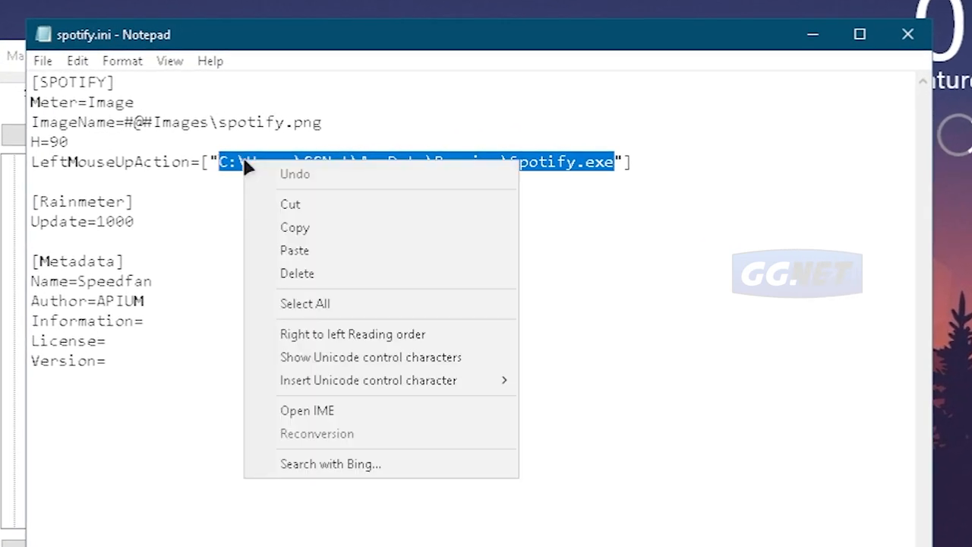
{"action": "left_click", "coordinate": [318, 250]}
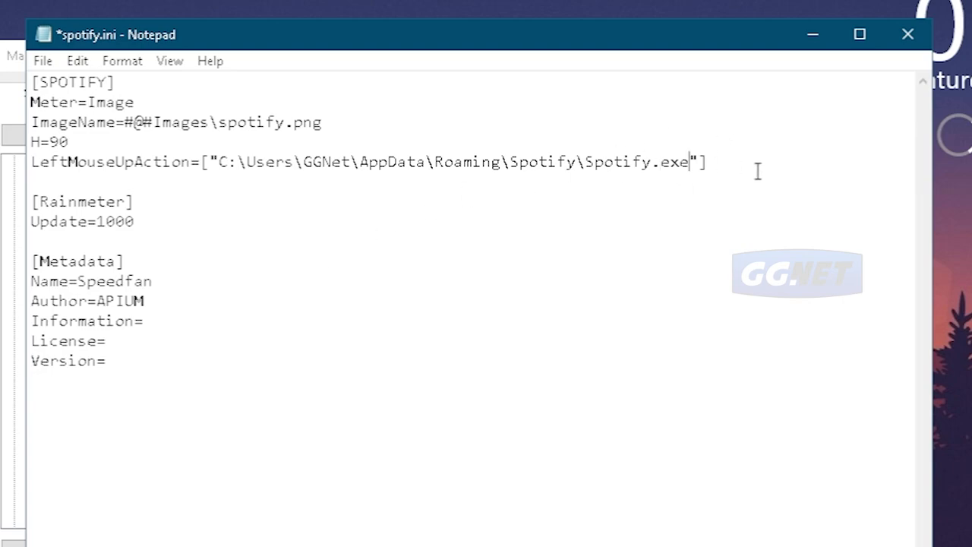
{"action": "left_click", "coordinate": [44, 63]}
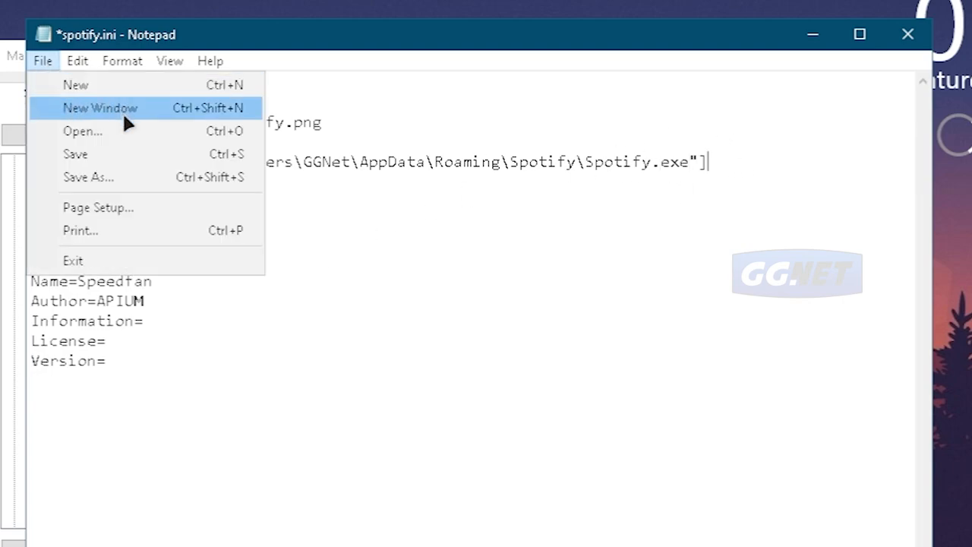
{"action": "left_click", "coordinate": [120, 153]}
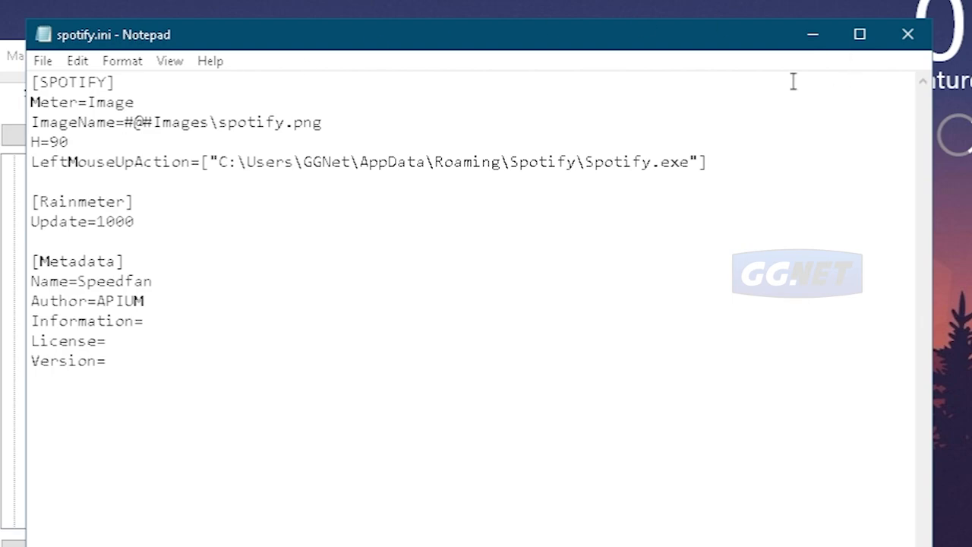
{"action": "left_click", "coordinate": [907, 33]}
{"action": "left_click", "coordinate": [624, 136]}
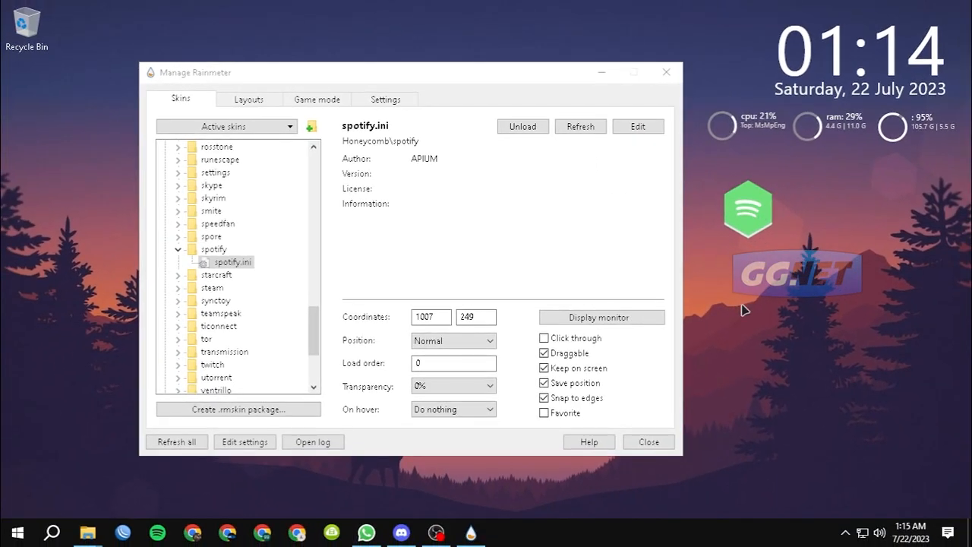
Test the Spotify hexagon on the desktop by launching Spotify from it twice, closing the player each time.
{"action": "left_click", "coordinate": [743, 211]}
{"action": "left_click", "coordinate": [922, 11]}
{"action": "left_click", "coordinate": [921, 14]}
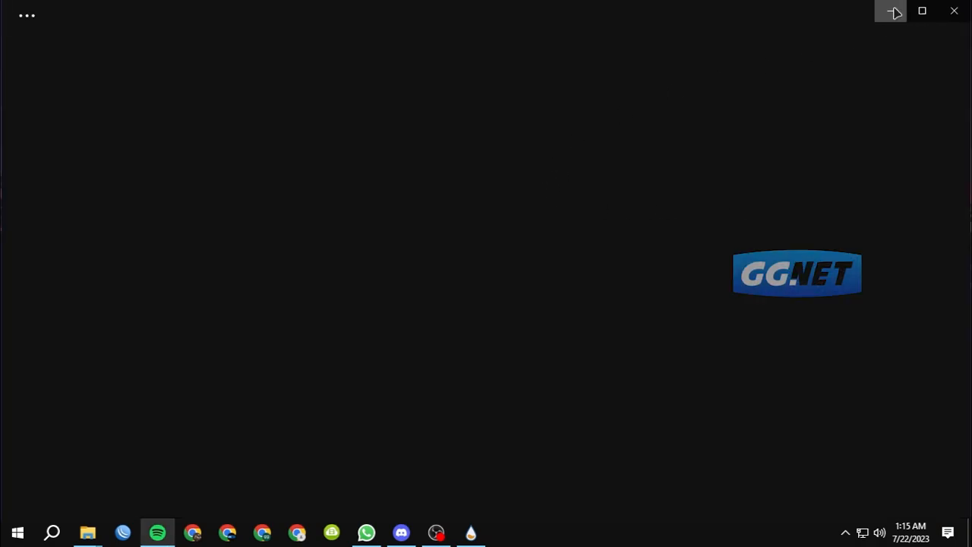
{"action": "left_click_drag", "start_coordinate": [767, 14], "coordinate": [748, 25]}
{"action": "left_click_drag", "start_coordinate": [952, 11], "coordinate": [723, 104]}
{"action": "left_click_drag", "start_coordinate": [556, 119], "coordinate": [616, 67]}
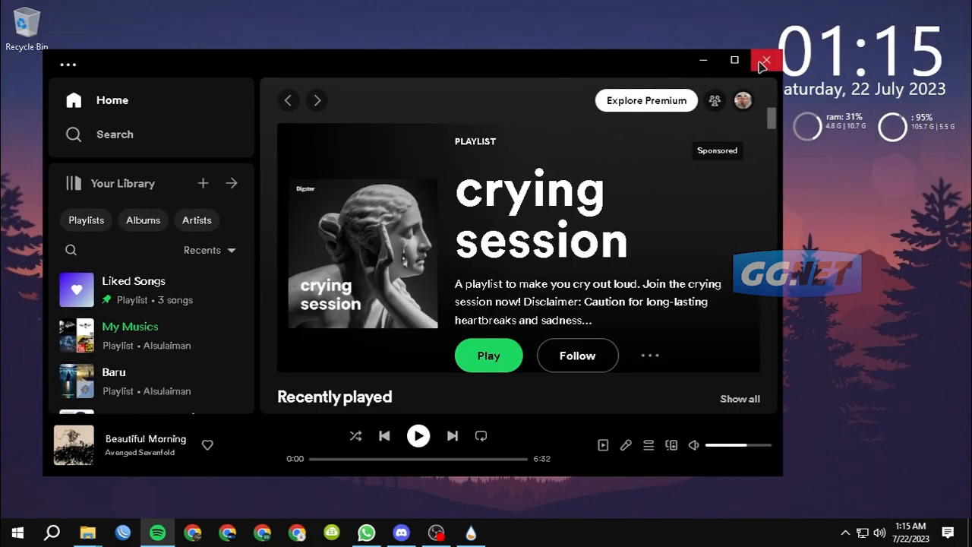
{"action": "left_click", "coordinate": [762, 67]}
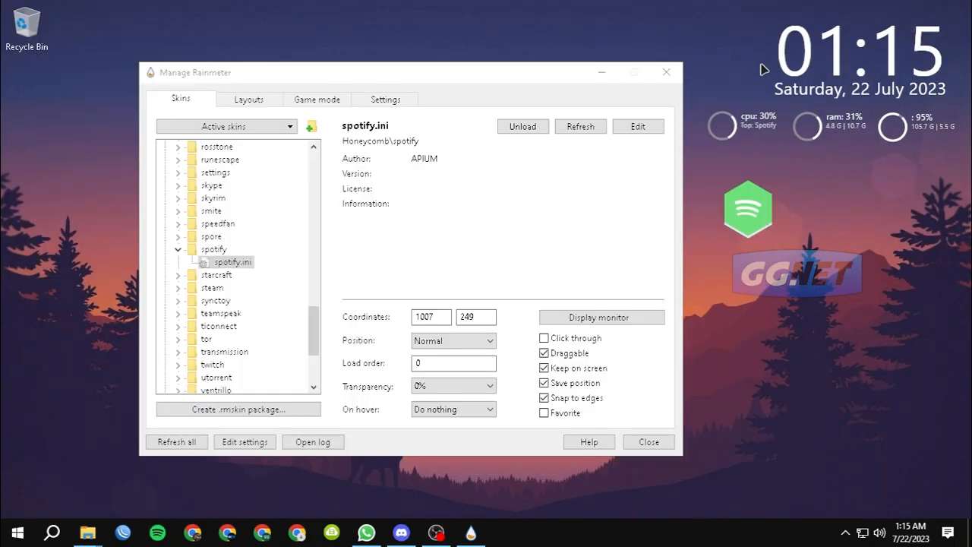
{"action": "left_click", "coordinate": [749, 210]}
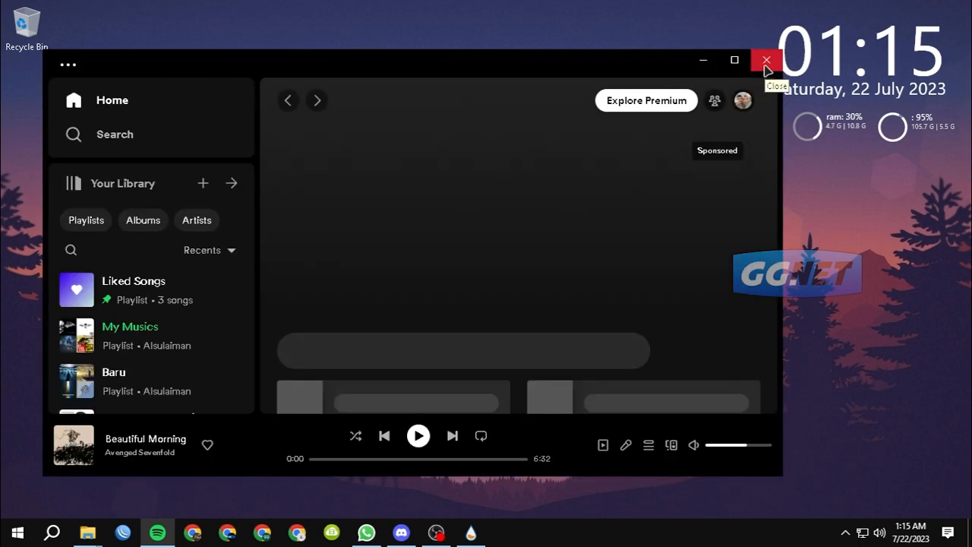
{"action": "left_click", "coordinate": [767, 60]}
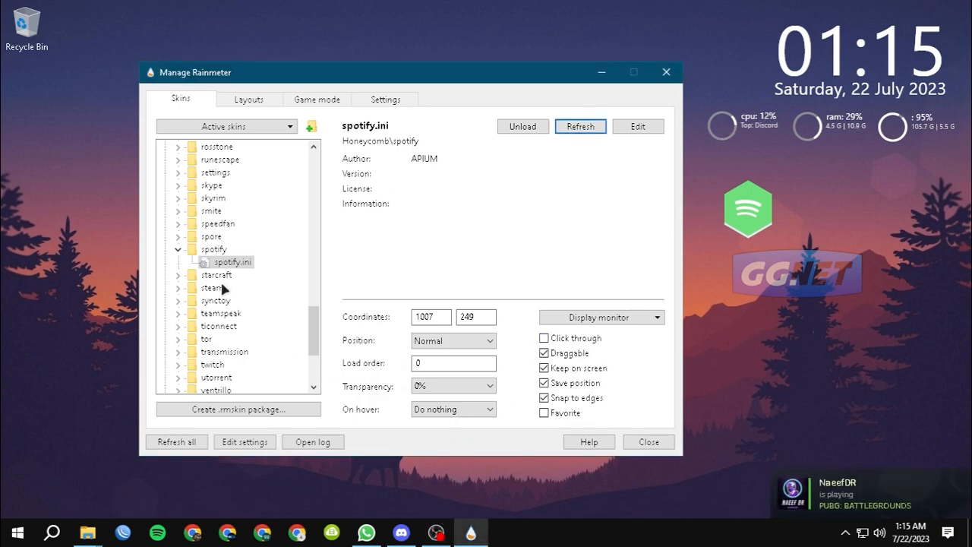
Load the Honeycomb chrome.ini skin and place the Chrome hexagon directly beside the Spotify hexagon.
{"action": "left_click", "coordinate": [178, 248]}
{"action": "left_click_drag", "start_coordinate": [314, 336], "coordinate": [310, 186]}
{"action": "left_click", "coordinate": [177, 211]}
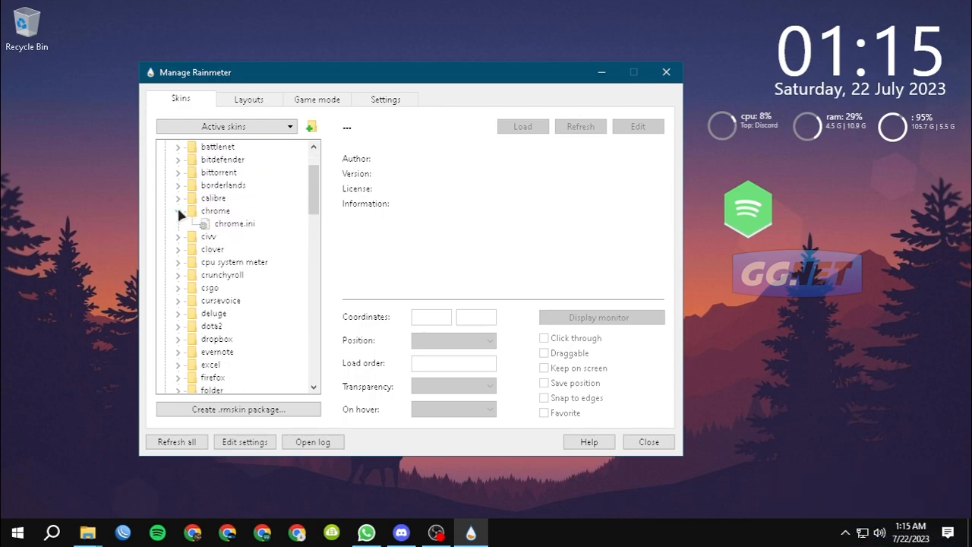
{"action": "left_click", "coordinate": [240, 225]}
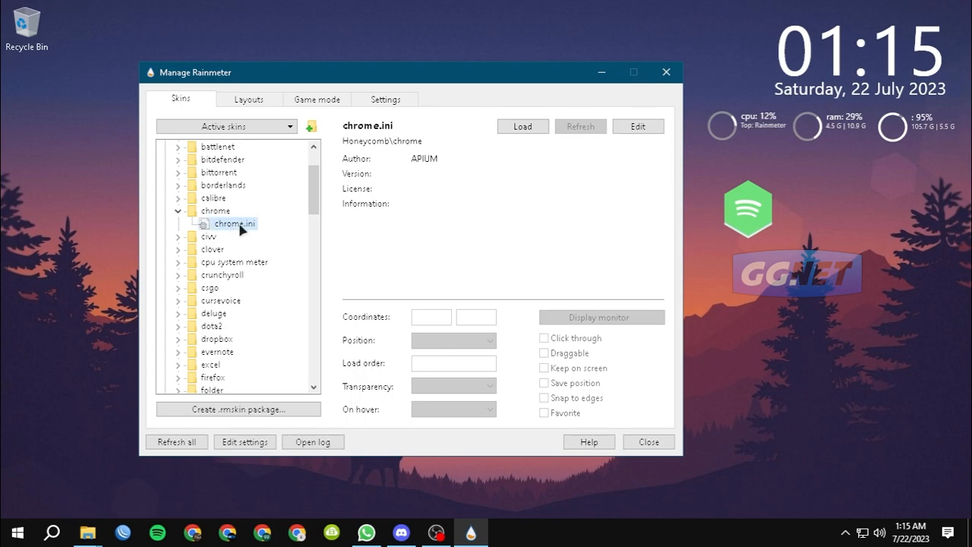
{"action": "left_click", "coordinate": [523, 126]}
{"action": "left_click_drag", "start_coordinate": [864, 206], "coordinate": [798, 211]}
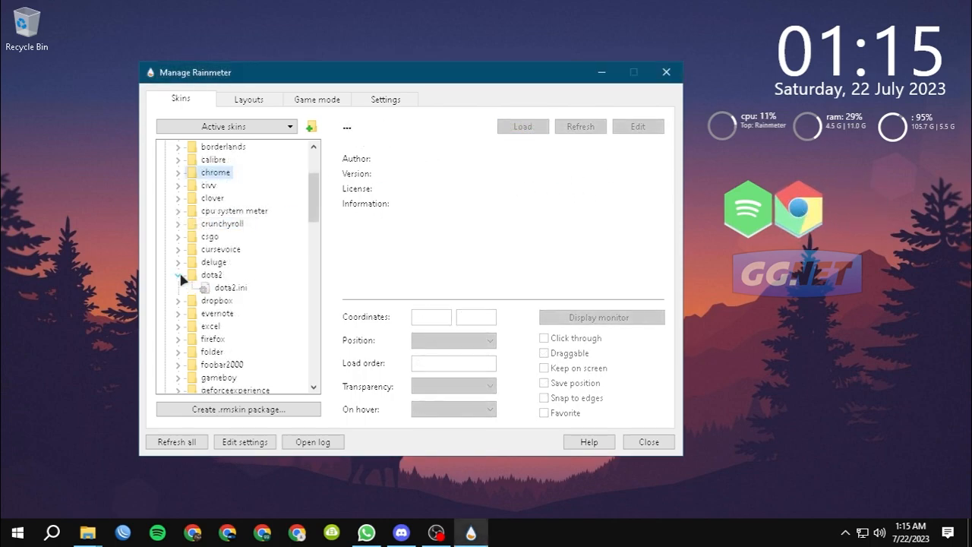
Load the Honeycomb dota2.ini skin and place the Dota 2 hexagon below, nested between the Spotify and Chrome hexagons.
{"action": "left_click", "coordinate": [226, 289]}
{"action": "left_click", "coordinate": [523, 126]}
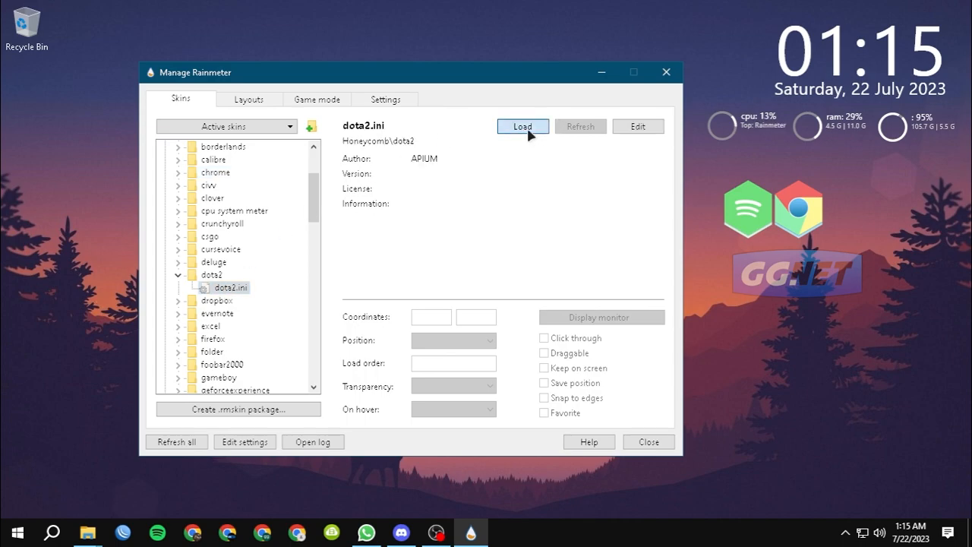
{"action": "left_click_drag", "start_coordinate": [799, 204], "coordinate": [769, 257]}
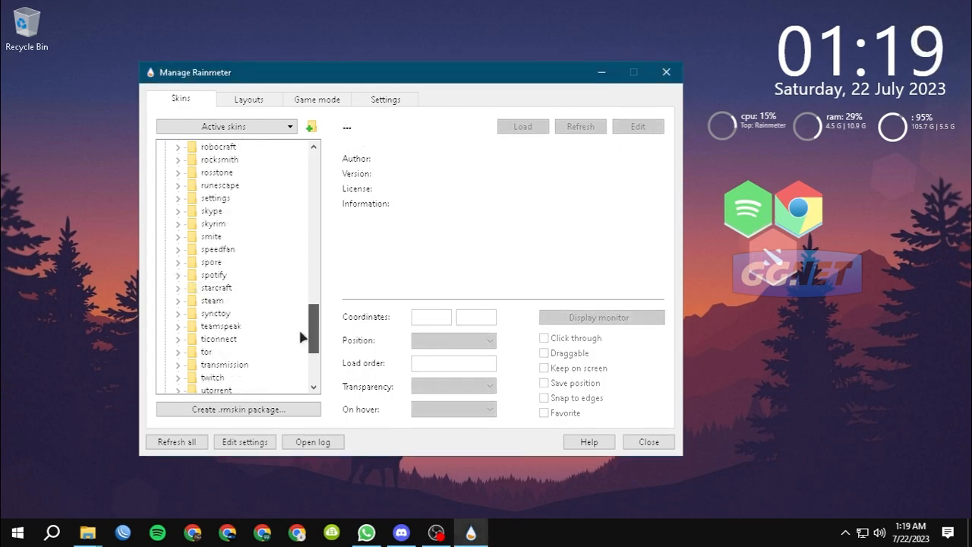
Load the Honeycomb steam.ini skin, place its hexagon beside the Dota 2 one, and test it by launching and closing Steam.
{"action": "scroll", "coordinate": [304, 338], "scroll_direction": "down", "scroll_amount": 2}
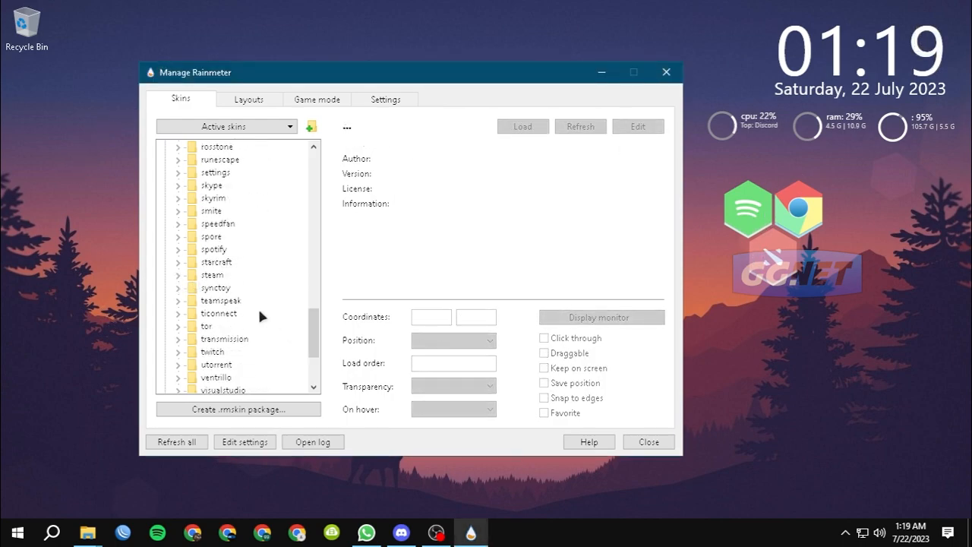
{"action": "left_click", "coordinate": [177, 275]}
{"action": "left_click", "coordinate": [245, 288]}
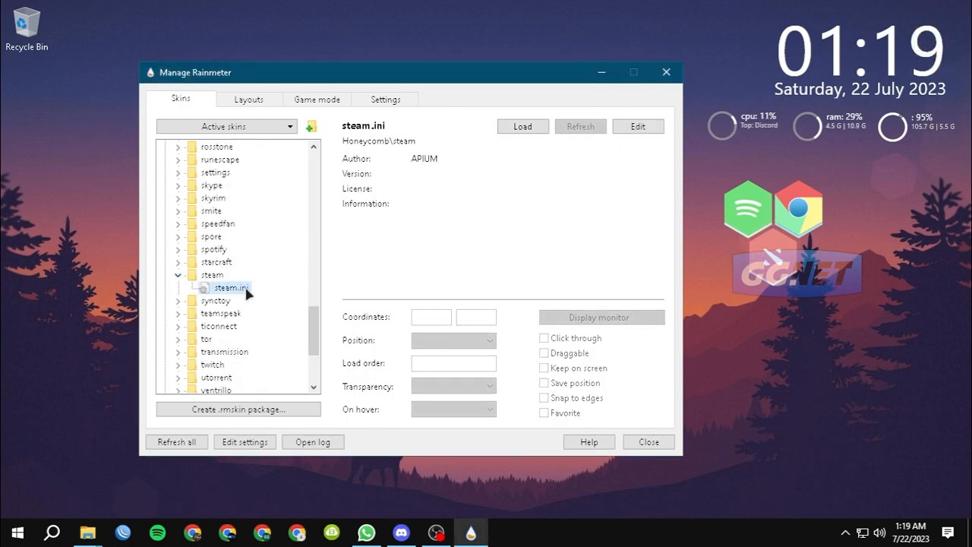
{"action": "left_click", "coordinate": [523, 126]}
{"action": "left_click_drag", "start_coordinate": [34, 38], "coordinate": [825, 262]}
{"action": "left_click", "coordinate": [830, 259]}
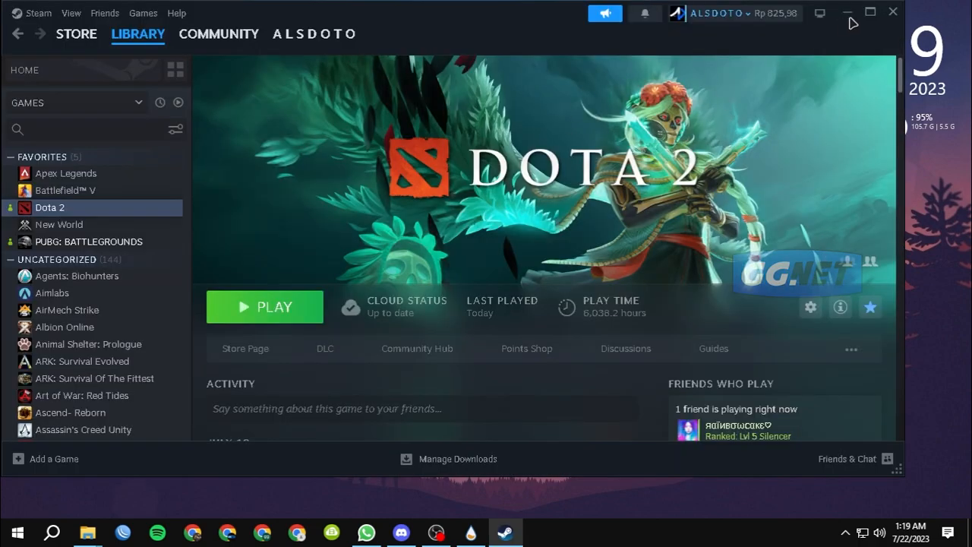
{"action": "left_click", "coordinate": [893, 13]}
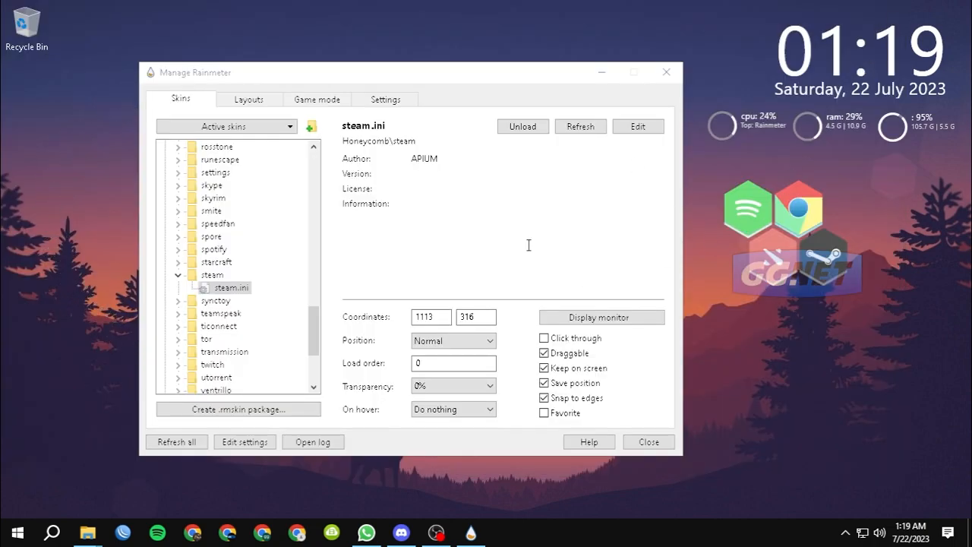
Collapse the steam and Honeycomb folders in the skins list and expand the VisBubble folder.
{"action": "left_click", "coordinate": [176, 275]}
{"action": "scroll", "coordinate": [251, 306], "scroll_direction": "down", "scroll_amount": 3}
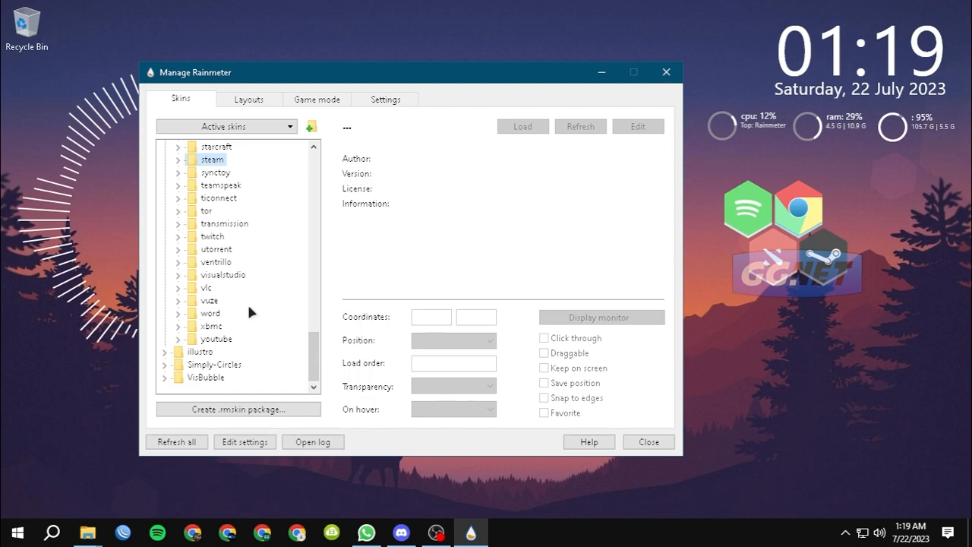
{"action": "scroll", "coordinate": [208, 317], "scroll_direction": "up", "scroll_amount": 15}
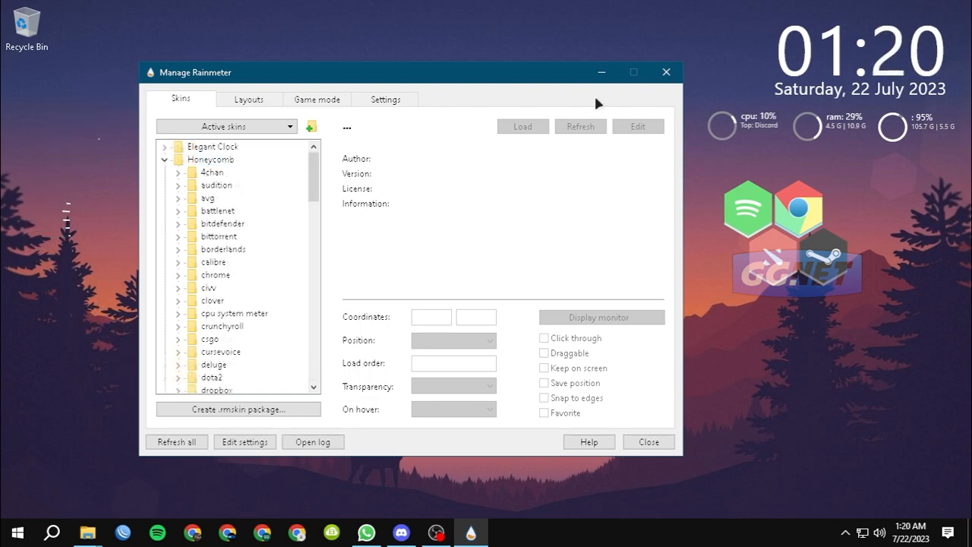
{"action": "left_click", "coordinate": [164, 160]}
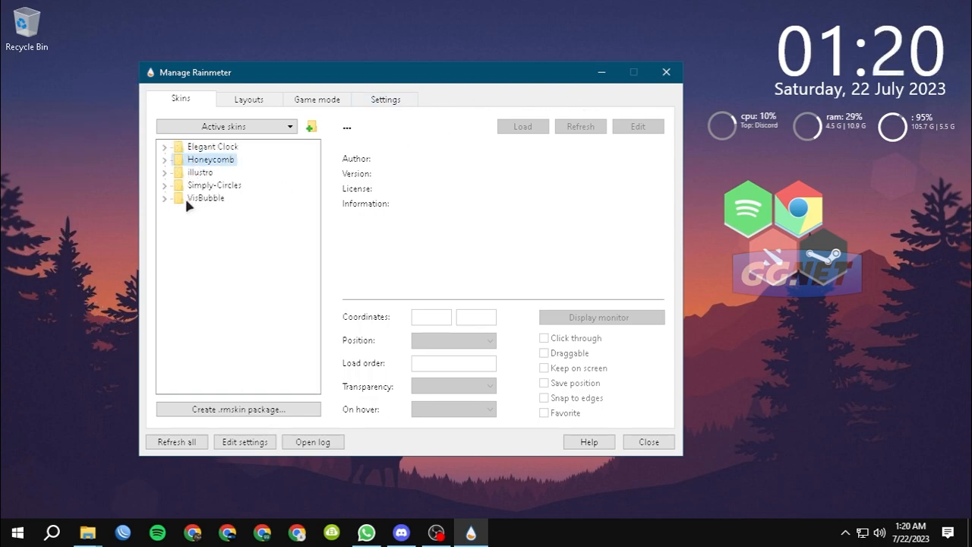
{"action": "left_click", "coordinate": [163, 198]}
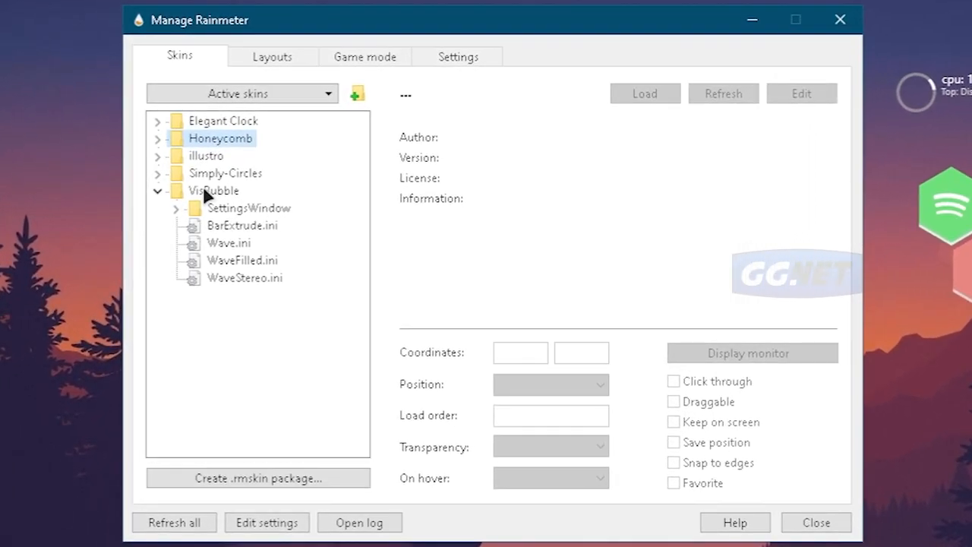
{"action": "left_click", "coordinate": [203, 186]}
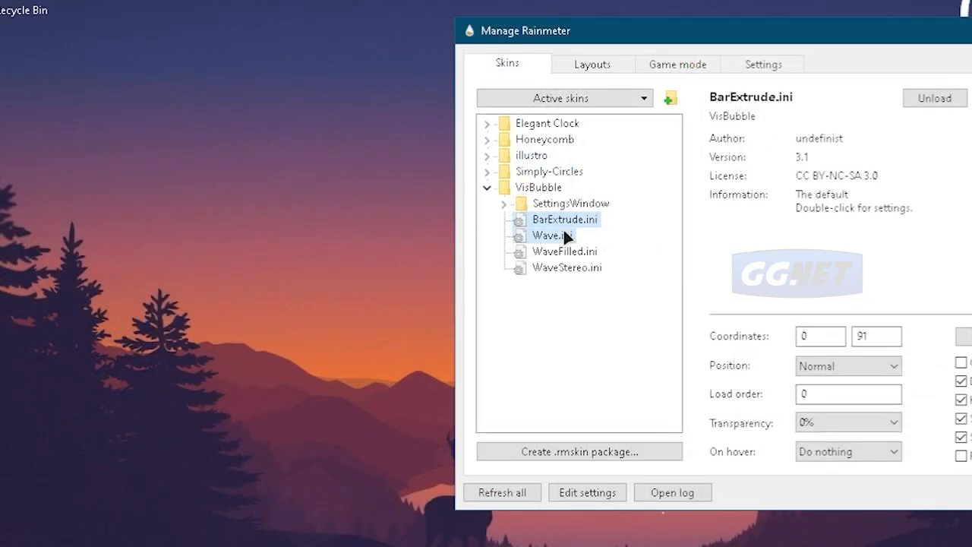
Preview the VisBubble variants Wave.ini, WaveFilled.ini and WaveStereo.ini by loading each in turn, and switch back to BarExtrude.ini.
{"action": "left_click", "coordinate": [552, 235]}
{"action": "left_click", "coordinate": [936, 98]}
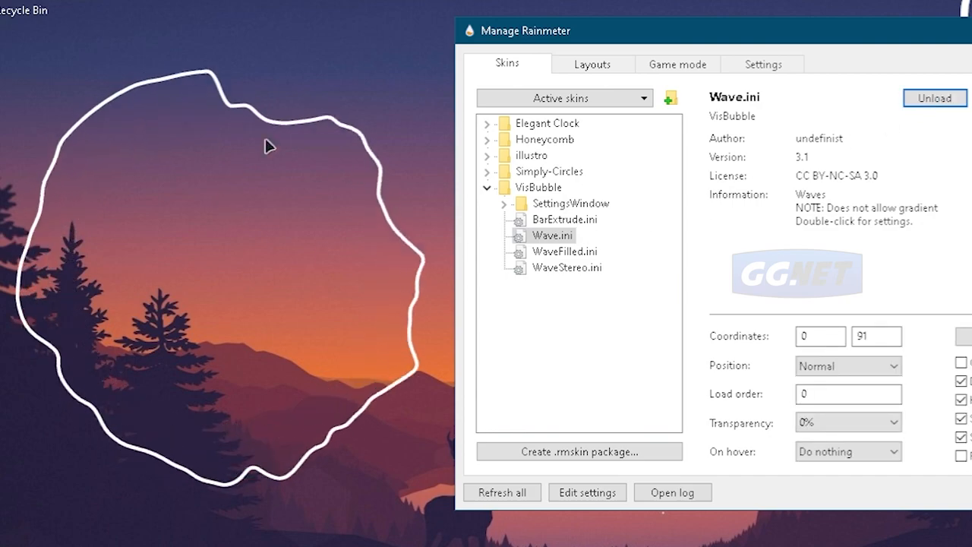
{"action": "left_click", "coordinate": [564, 252]}
{"action": "left_click", "coordinate": [933, 100]}
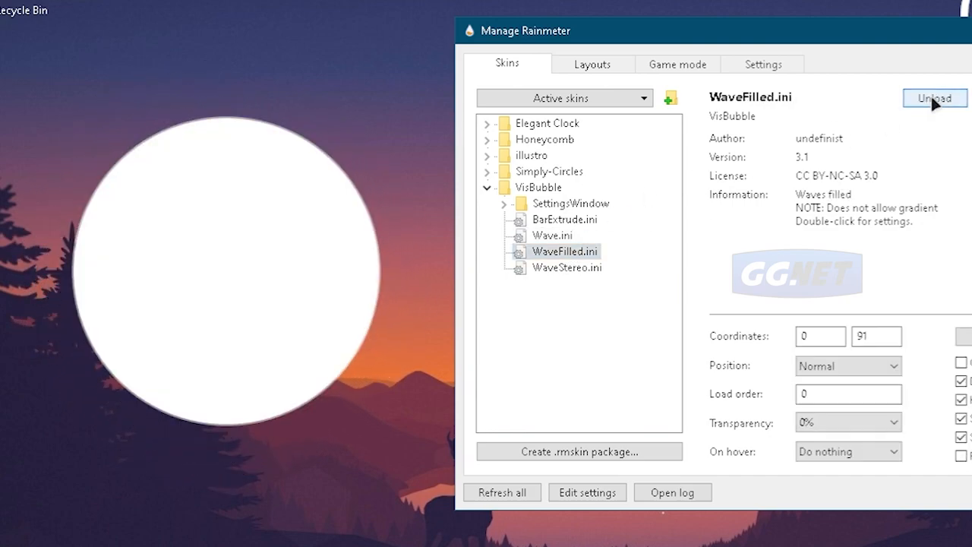
{"action": "left_click", "coordinate": [568, 267]}
{"action": "left_click", "coordinate": [935, 98]}
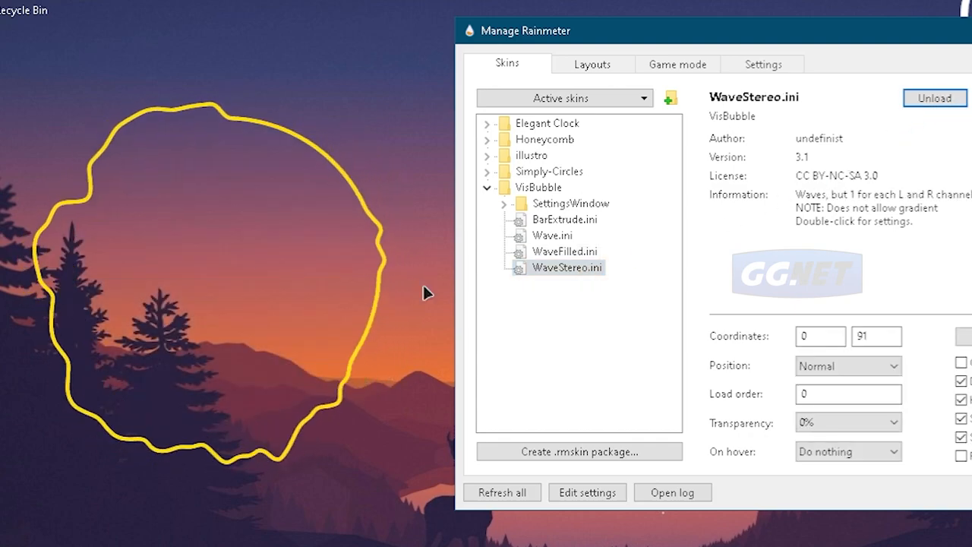
{"action": "left_click", "coordinate": [565, 219]}
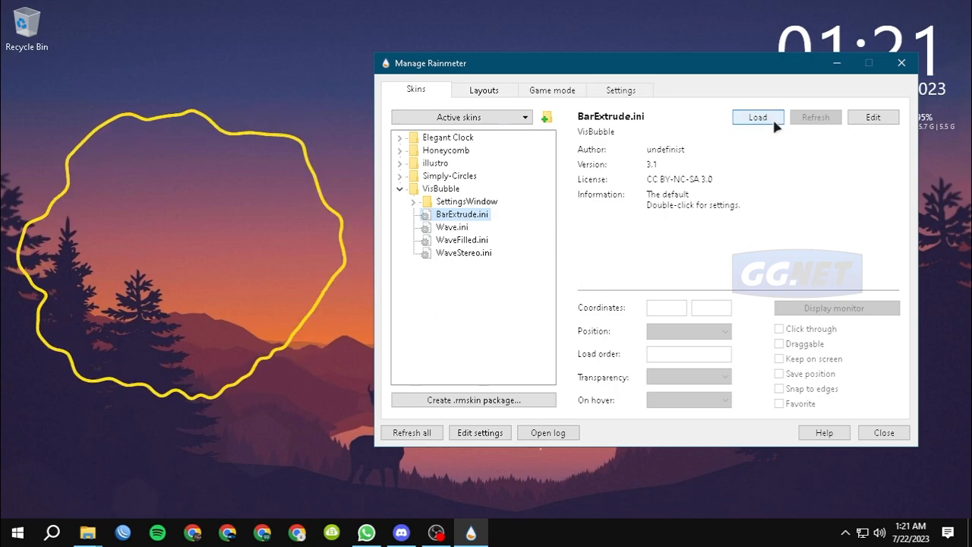
{"action": "left_click", "coordinate": [774, 119]}
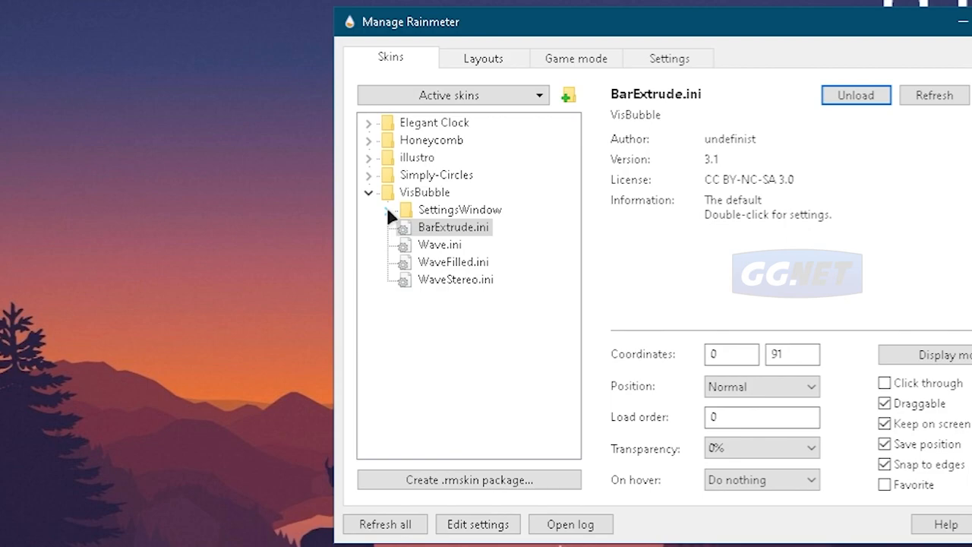
Load SettingsWindow.ini from VisBubble's SettingsWindow folder to open the visualizer settings.
{"action": "left_click", "coordinate": [386, 210]}
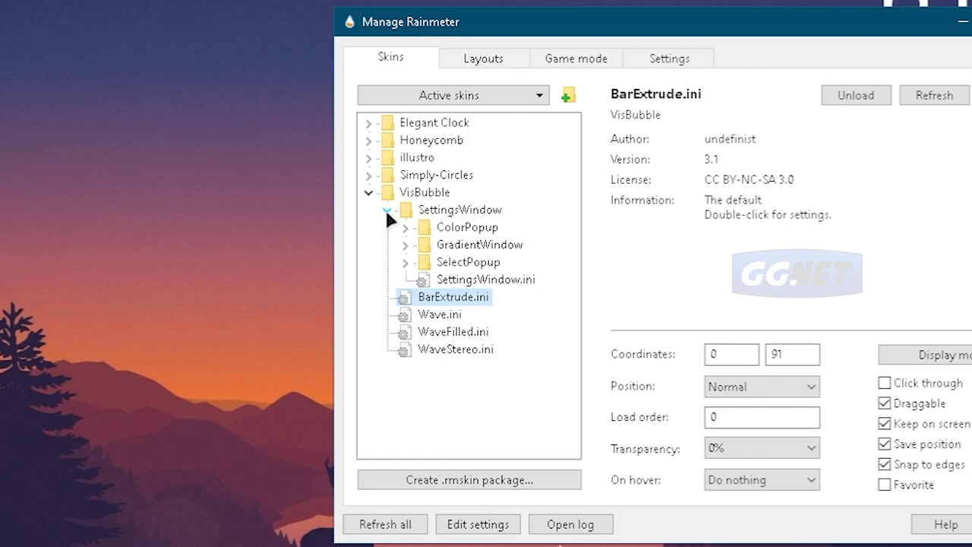
{"action": "left_click", "coordinate": [471, 280]}
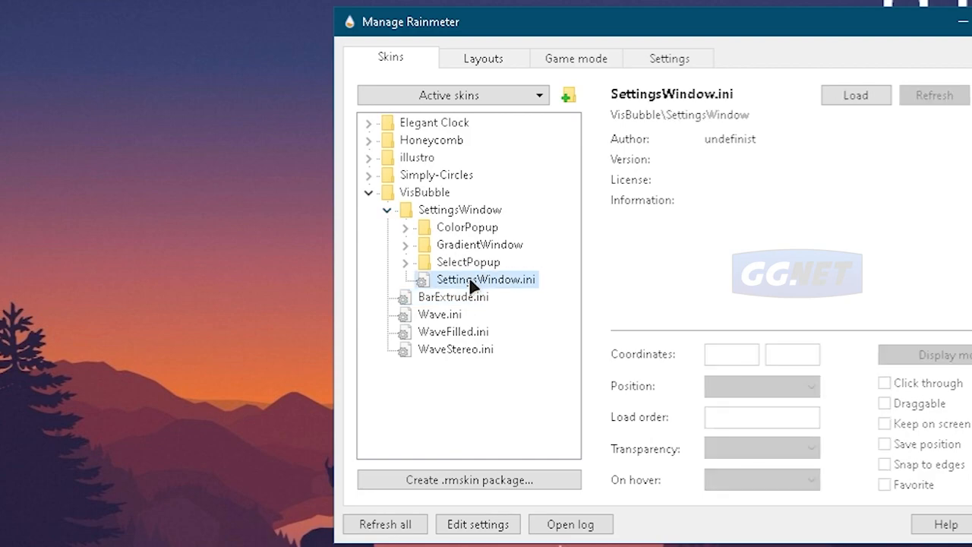
{"action": "left_click", "coordinate": [857, 96]}
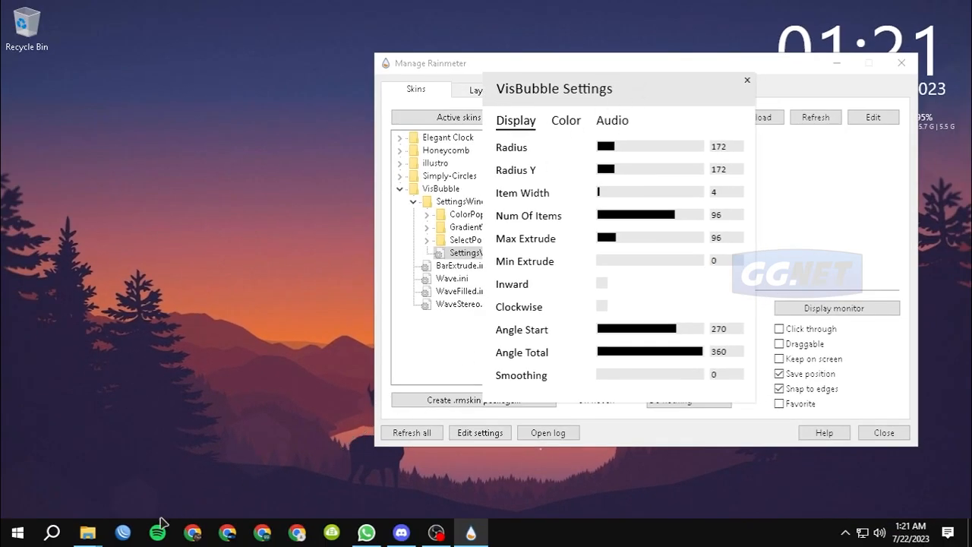
Switch to Spotify, start music playback, adjust the player's volume, and minimize the player.
{"action": "left_click", "coordinate": [159, 530]}
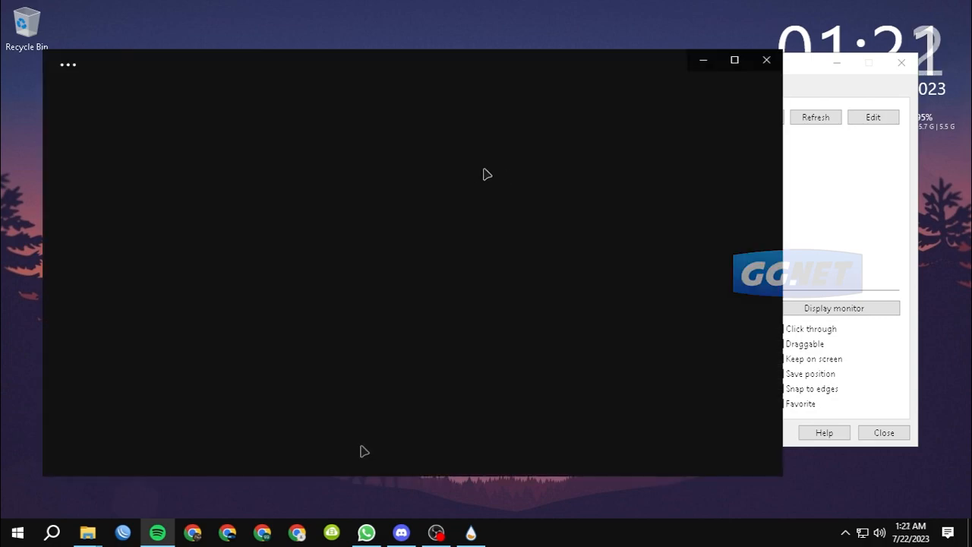
{"action": "left_click", "coordinate": [417, 436]}
{"action": "left_click", "coordinate": [703, 60]}
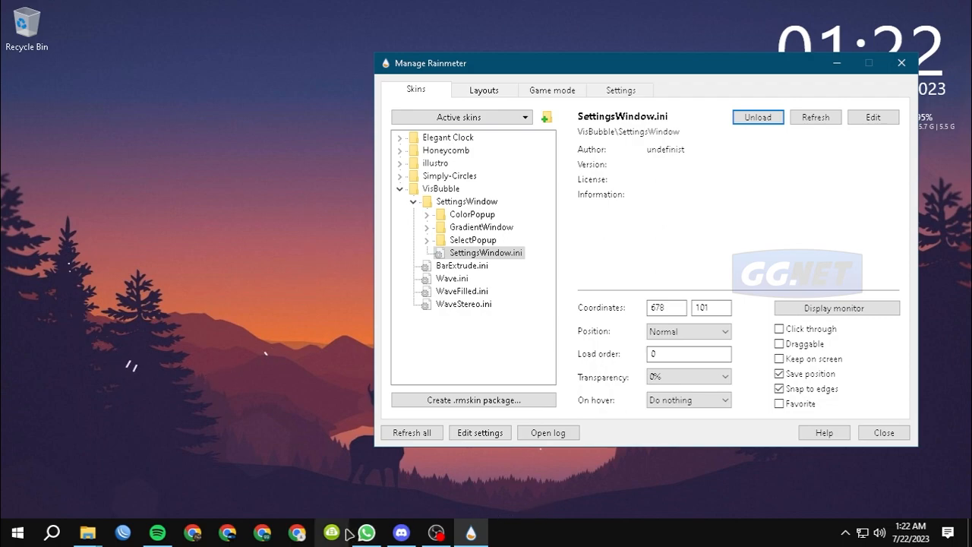
{"action": "left_click", "coordinate": [158, 530]}
{"action": "left_click", "coordinate": [745, 445]}
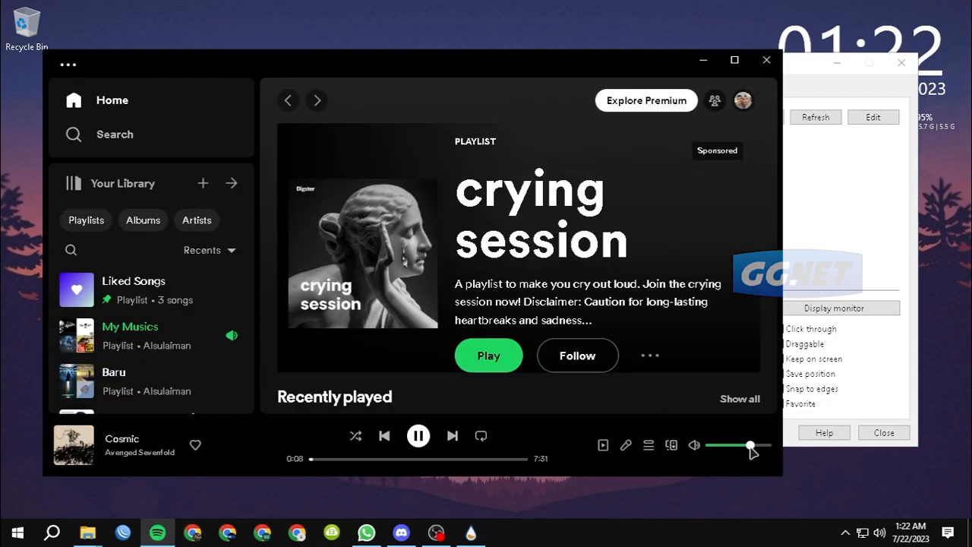
{"action": "left_click", "coordinate": [704, 60]}
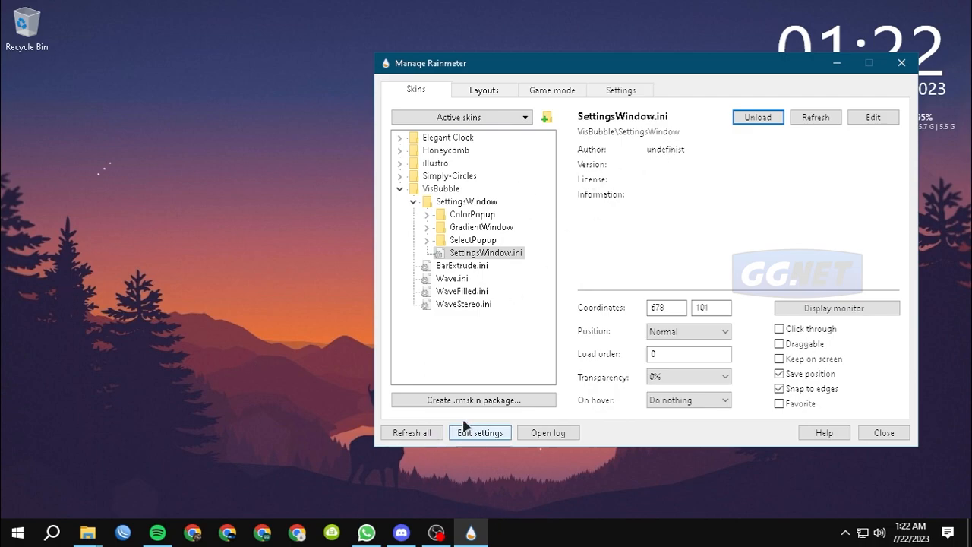
Unload and reload the SettingsWindow.ini skin to bring the VisBubble settings back to the front.
{"action": "left_click", "coordinate": [481, 254]}
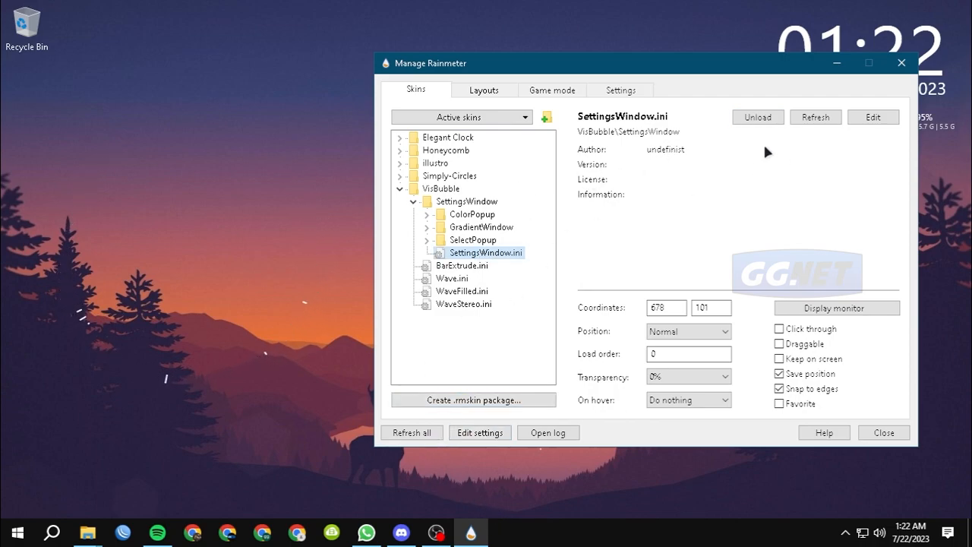
{"action": "left_click", "coordinate": [758, 117]}
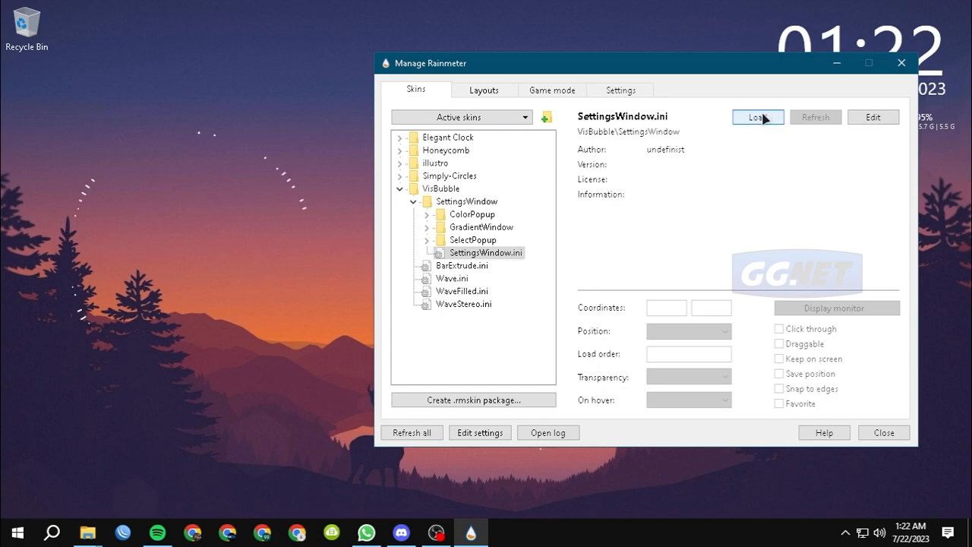
{"action": "left_click", "coordinate": [758, 117]}
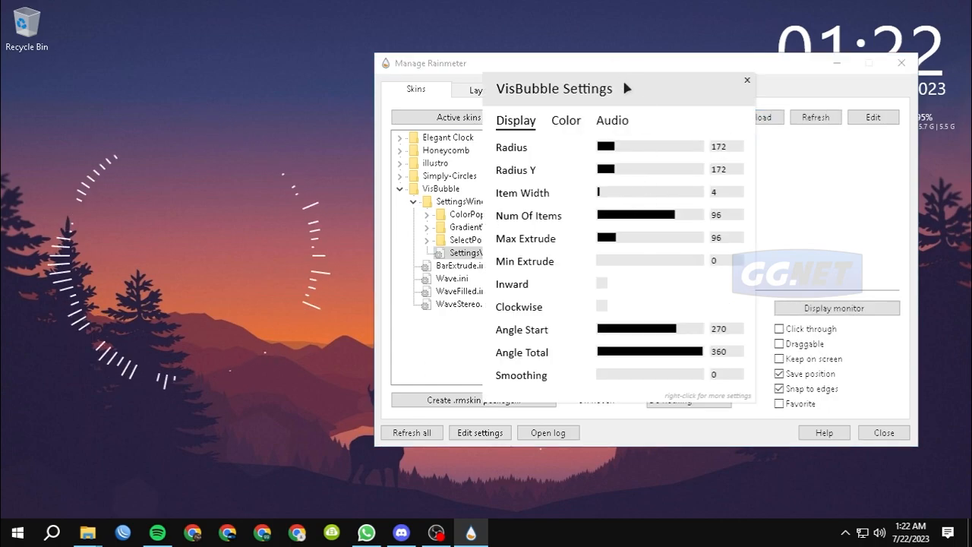
Set the visualizer's Radius to 156, Radius Y to 150 and Item Width to 14, with the Rainmeter manager minimized.
{"action": "left_click_drag", "start_coordinate": [658, 138], "coordinate": [653, 163]}
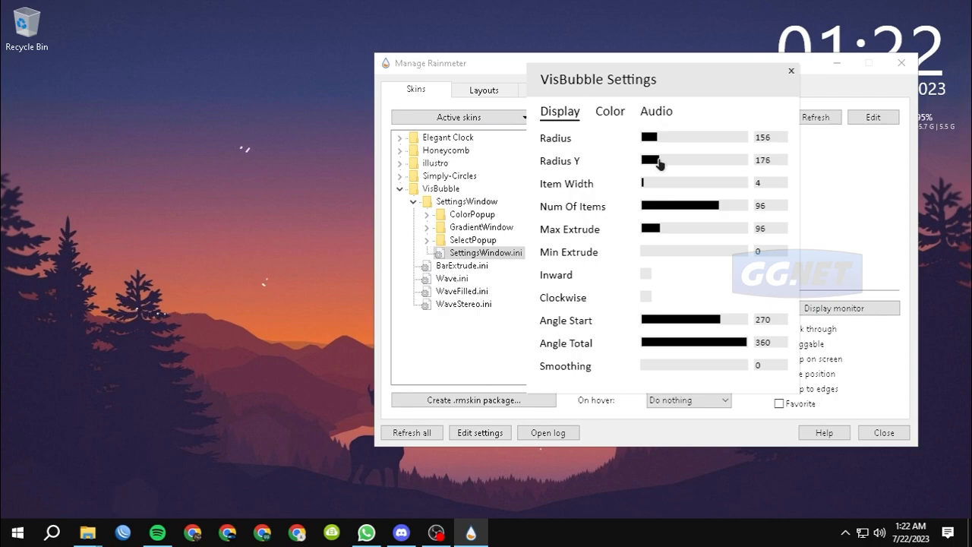
{"action": "left_click", "coordinate": [773, 140]}
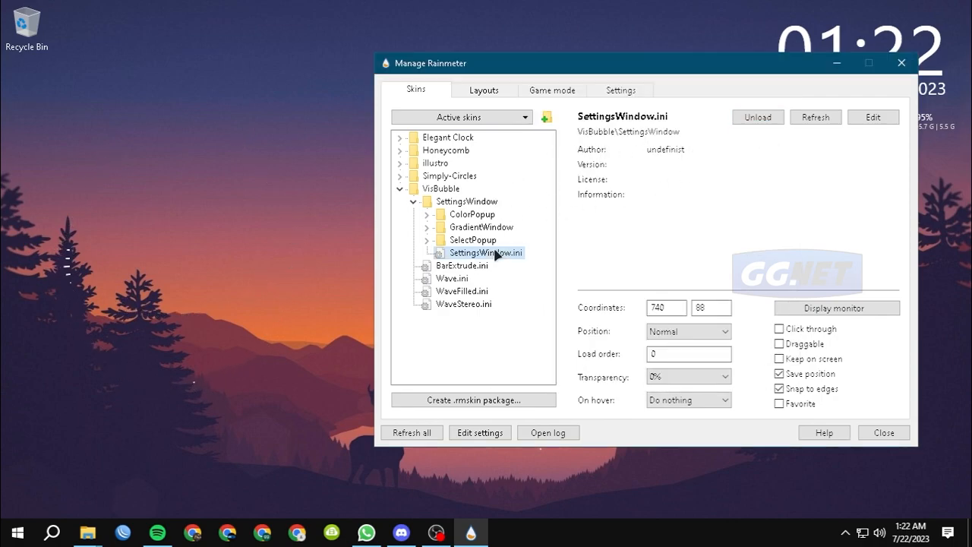
{"action": "left_click", "coordinate": [836, 64]}
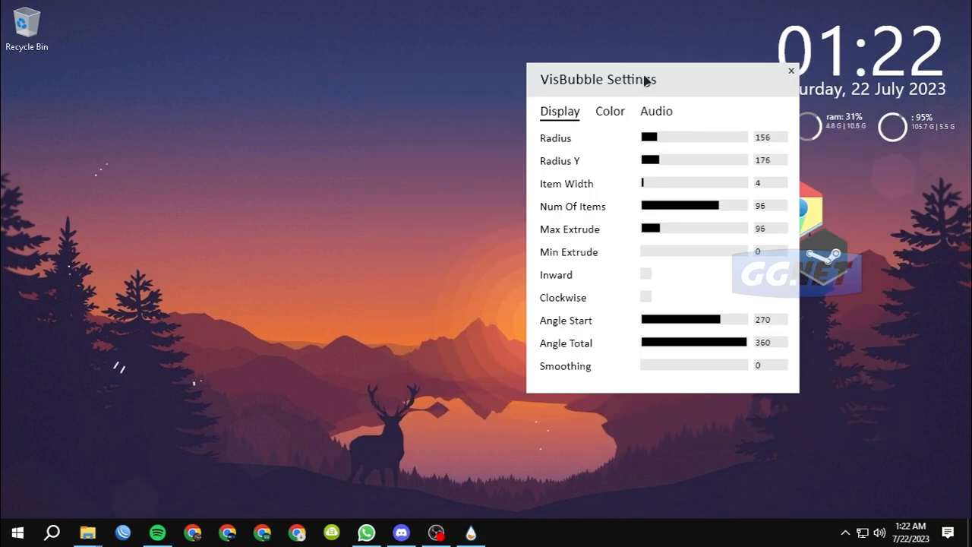
{"action": "left_click_drag", "start_coordinate": [703, 67], "coordinate": [620, 89]}
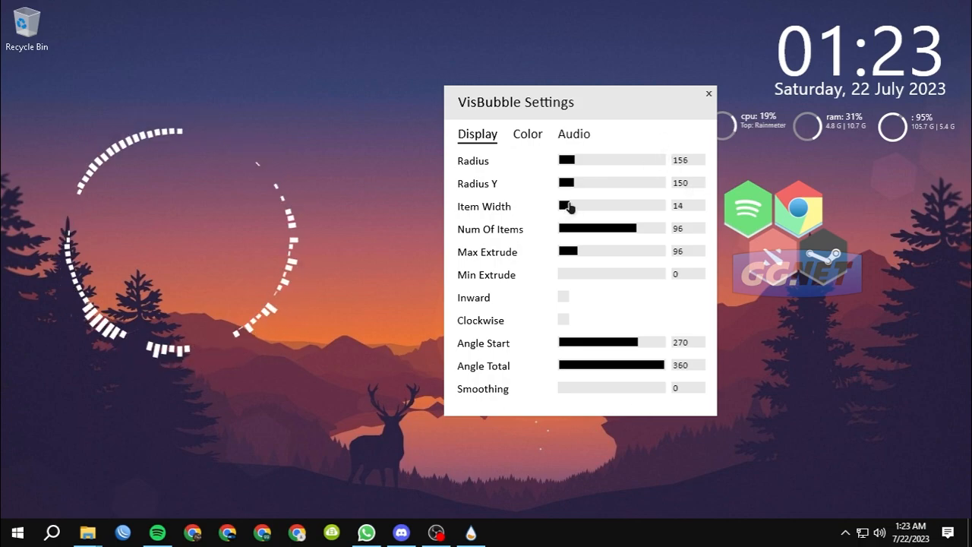
Set the visualizer's Num Of Items to 80, Max Extrude to 108, Item Width to 9 and Min Extrude to 3.
{"action": "left_click_drag", "start_coordinate": [650, 231], "coordinate": [662, 234]}
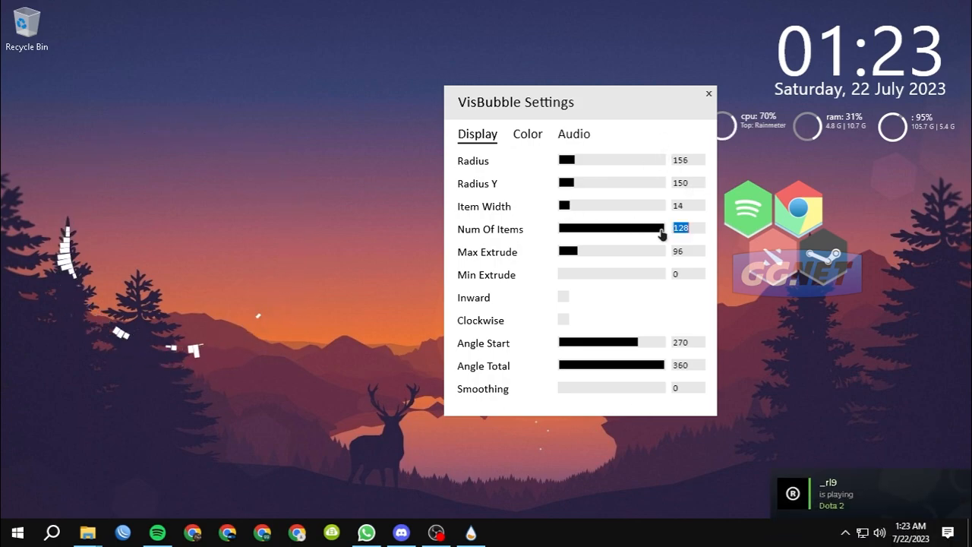
{"action": "left_click", "coordinate": [614, 229]}
{"action": "mouse_move", "coordinate": [575, 253]}
{"action": "left_mouse_down"}
{"action": "mouse_move", "coordinate": [638, 259]}
{"action": "mouse_move", "coordinate": [587, 256]}
{"action": "left_mouse_up"}
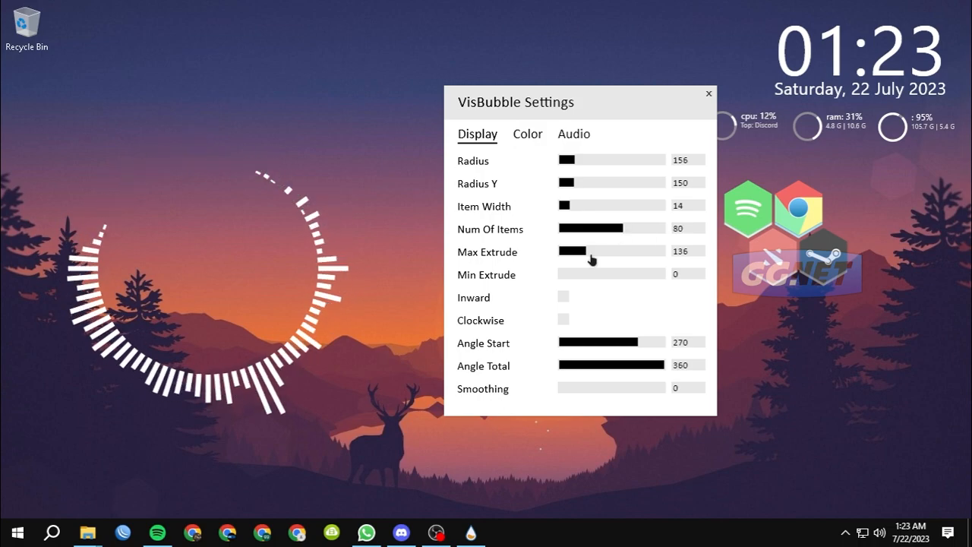
{"action": "left_click_drag", "start_coordinate": [579, 212], "coordinate": [569, 212]}
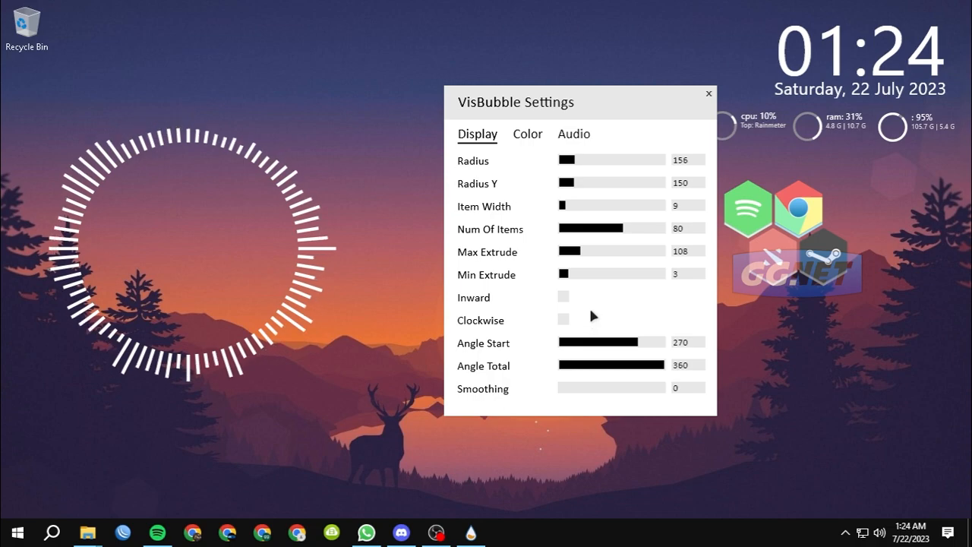
Close the VisBubble settings and move the visualizer circle so that it surrounds the sun in the wallpaper.
{"action": "left_click", "coordinate": [707, 96]}
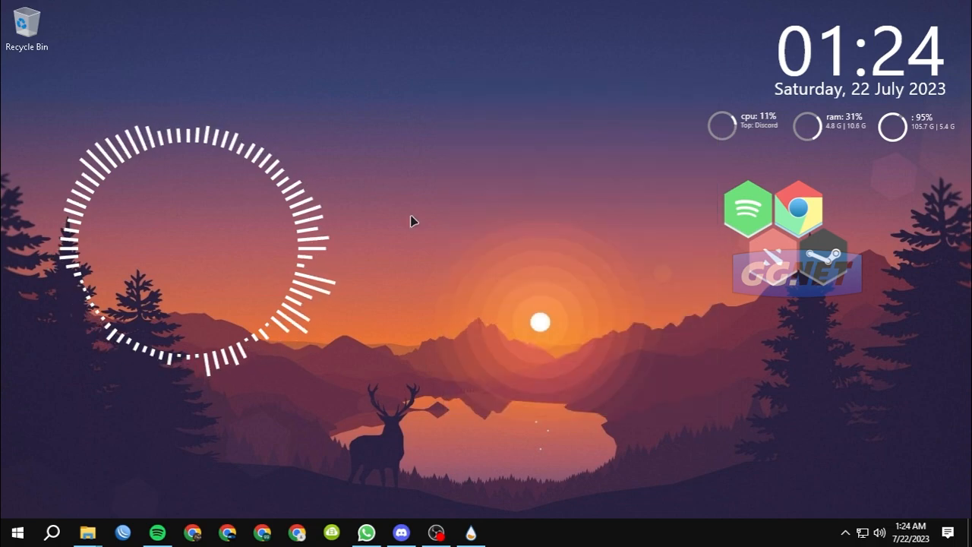
{"action": "left_click_drag", "start_coordinate": [300, 222], "coordinate": [650, 296]}
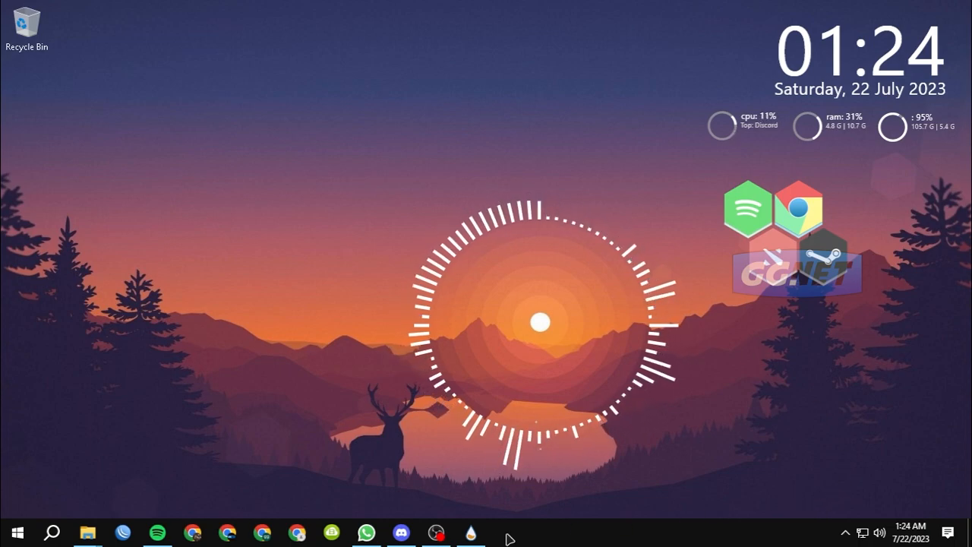
Bring up the Rainmeter manager and load SettingsWindow.ini to reopen the VisBubble settings.
{"action": "left_click", "coordinate": [471, 533]}
{"action": "left_click_drag", "start_coordinate": [711, 65], "coordinate": [161, 58]}
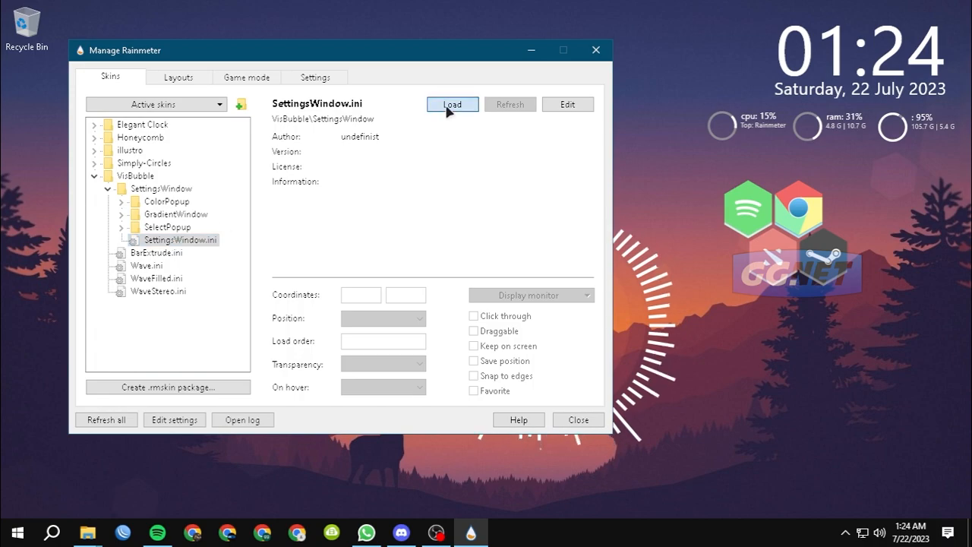
{"action": "left_click", "coordinate": [450, 104]}
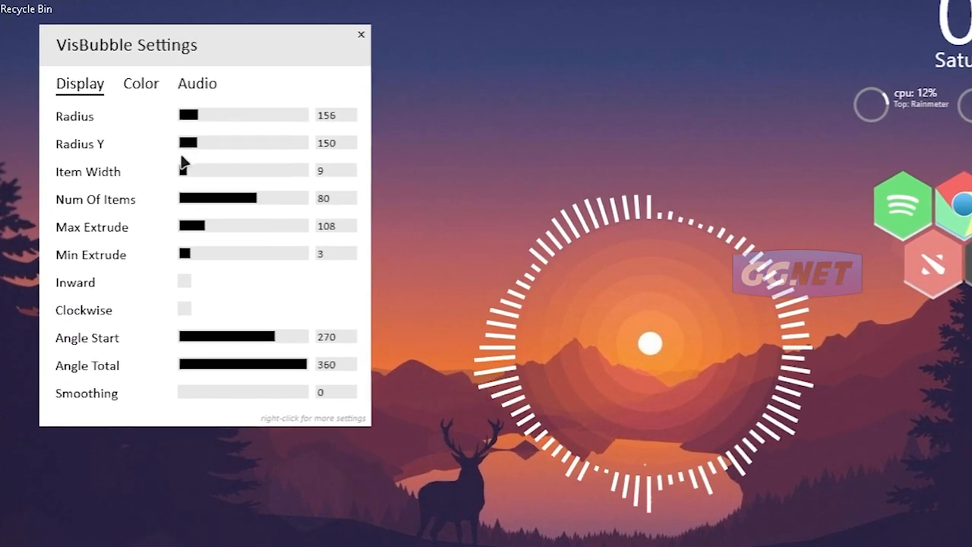
Set the visualizer's Item Width to 8, Num Of Items to 110, Min Extrude to 0 and Max Extrude to 104.
{"action": "left_click_drag", "start_coordinate": [201, 189], "coordinate": [196, 195]}
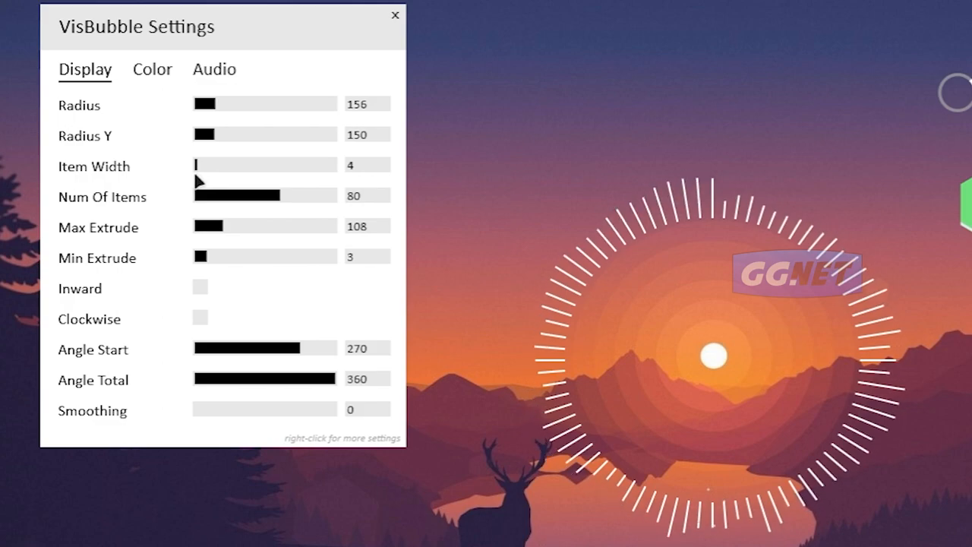
{"action": "left_click_drag", "start_coordinate": [198, 168], "coordinate": [319, 205]}
{"action": "left_click_drag", "start_coordinate": [204, 259], "coordinate": [189, 256]}
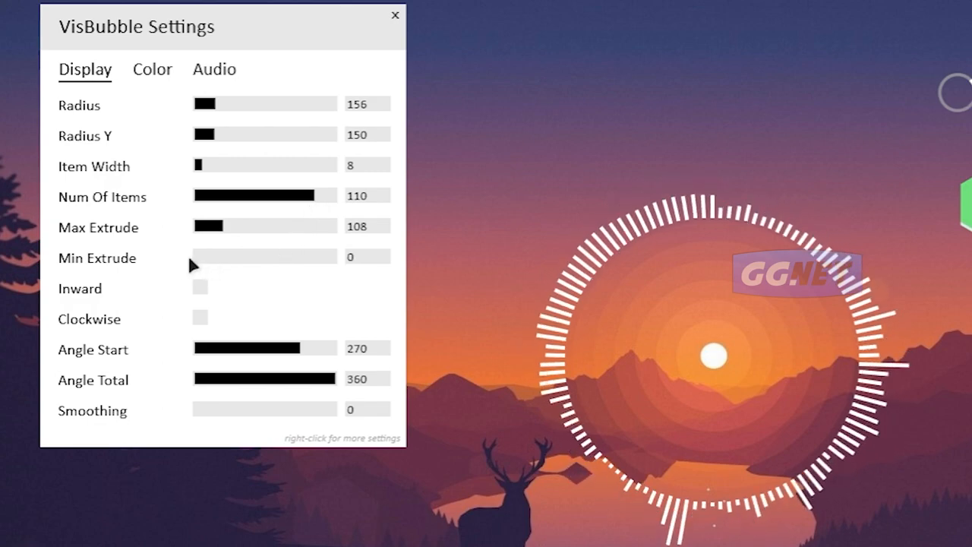
{"action": "mouse_move", "coordinate": [222, 228]}
{"action": "left_mouse_down"}
{"action": "mouse_move", "coordinate": [235, 228]}
{"action": "mouse_move", "coordinate": [221, 227]}
{"action": "left_mouse_up"}
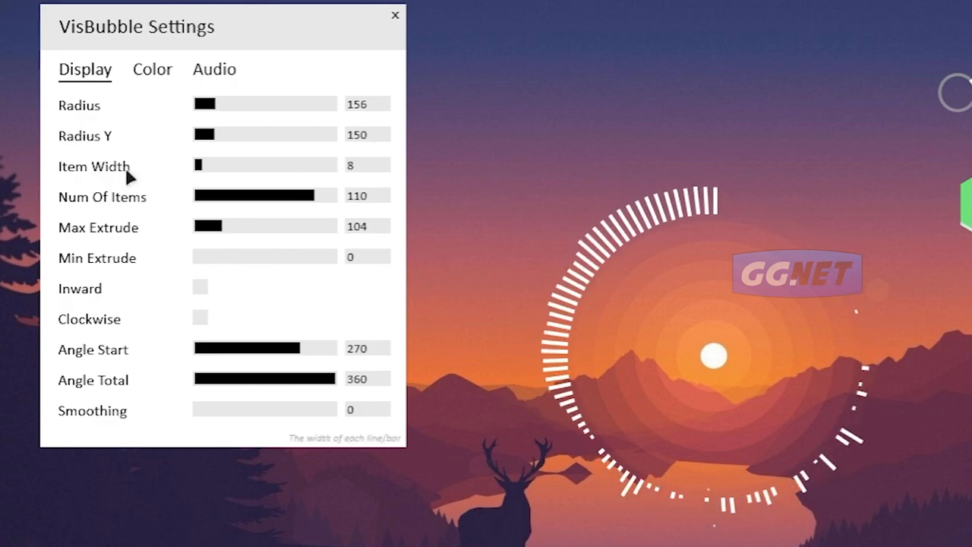
Try 140, 155 and 160 as the visualizer's Radius and Radius Y around the sun.
{"action": "type", "text": "140"}
{"action": "key", "text": "Return"}
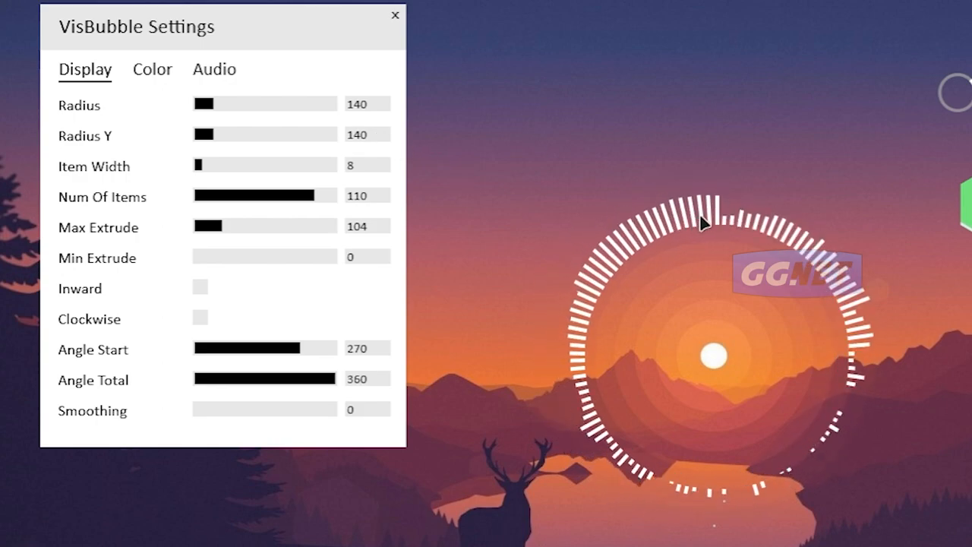
{"action": "double_click", "coordinate": [381, 111]}
{"action": "type", "text": "155"}
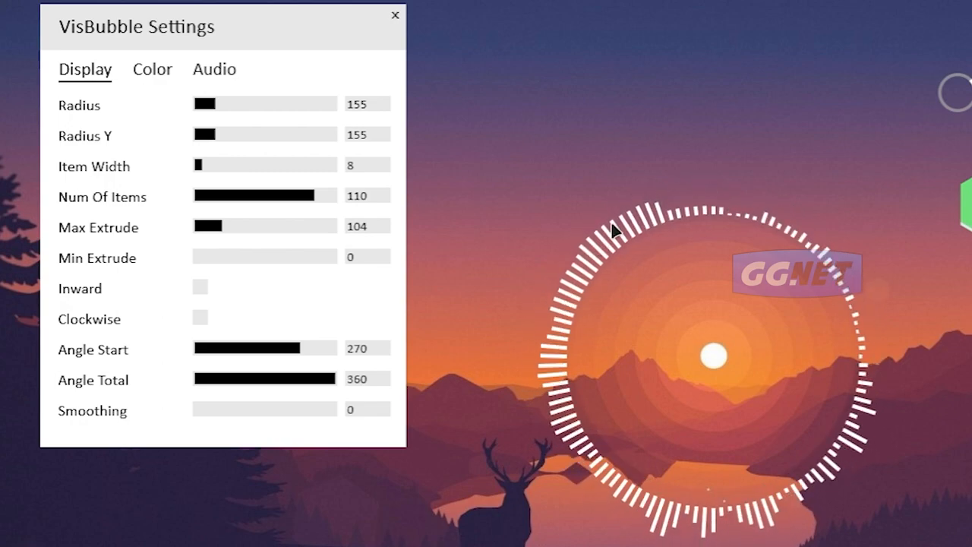
{"action": "double_click", "coordinate": [366, 107]}
{"action": "type", "text": "160"}
{"action": "key", "text": "Return"}
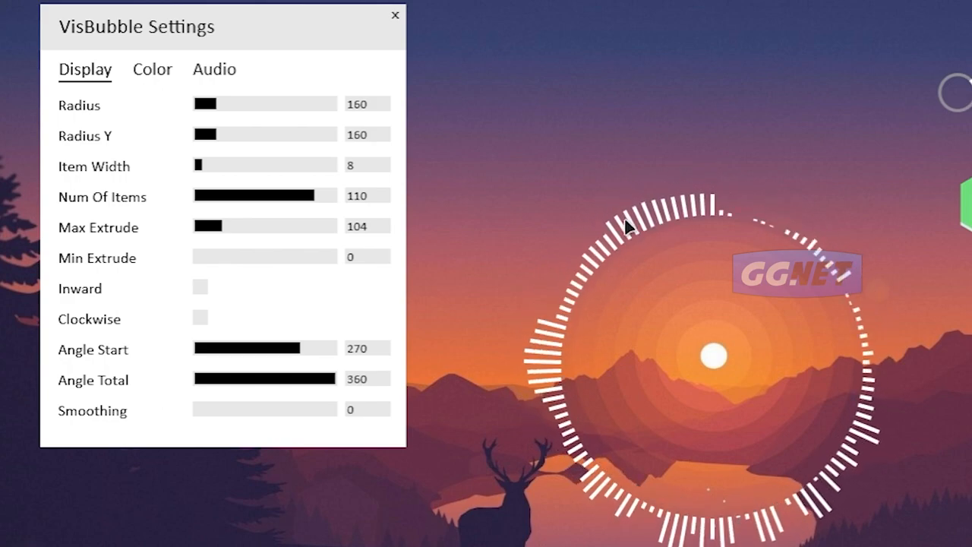
Set the visualizer's Radius and Radius Y to 145 and close the VisBubble settings.
{"action": "left_click", "coordinate": [365, 106]}
{"action": "key", "text": "Return"}
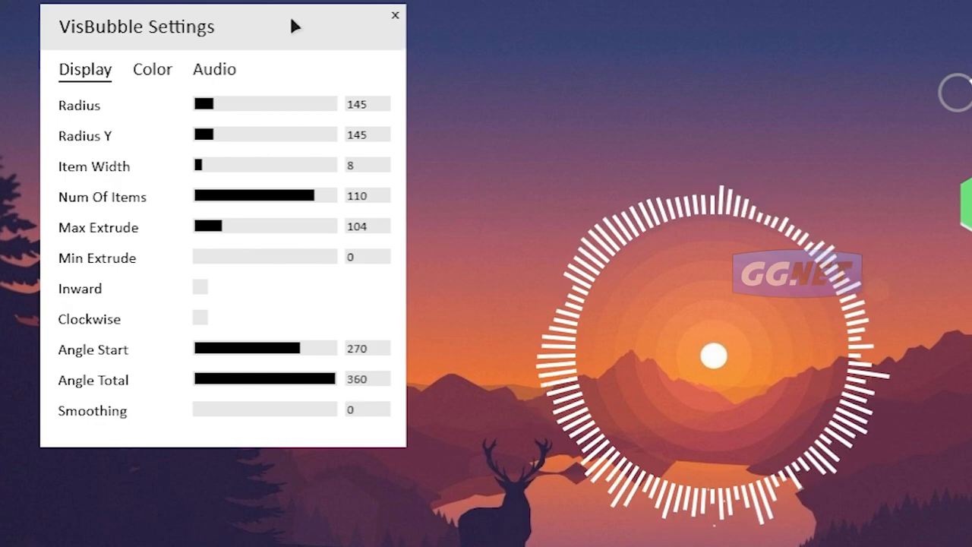
{"action": "left_click_drag", "start_coordinate": [283, 18], "coordinate": [334, 12]}
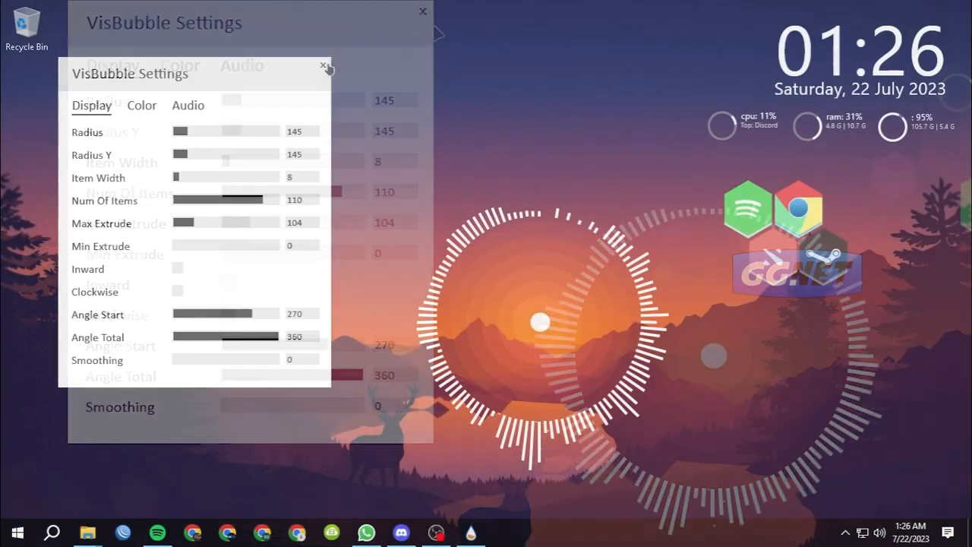
{"action": "left_click", "coordinate": [423, 11]}
{"action": "left_click", "coordinate": [32, 26]}
{"action": "left_click_drag", "start_coordinate": [116, 19], "coordinate": [3, 60]}
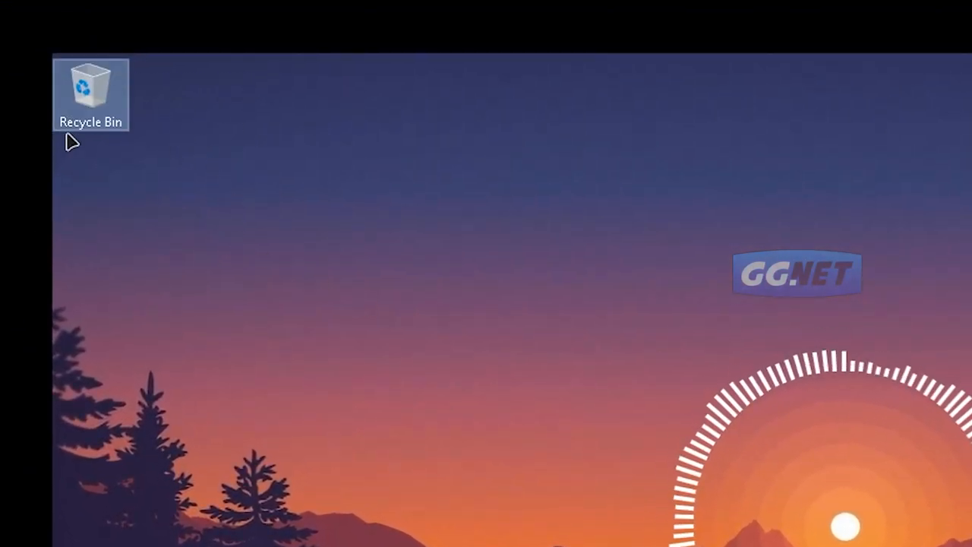
{"action": "right_click", "coordinate": [112, 89]}
{"action": "left_click", "coordinate": [57, 154]}
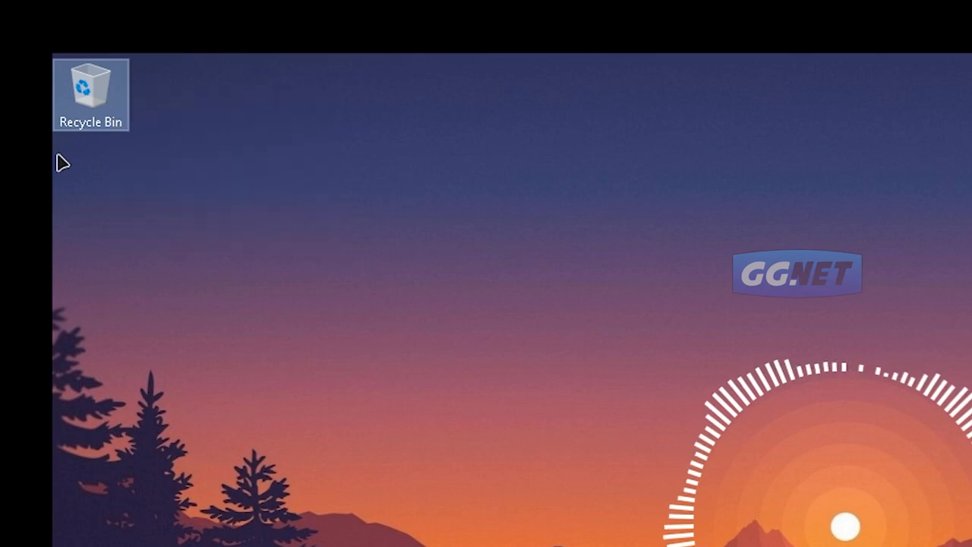
{"action": "left_click", "coordinate": [63, 163]}
Turn off Show desktop icons so the Recycle Bin is hidden from the desktop.
{"action": "right_click", "coordinate": [180, 152]}
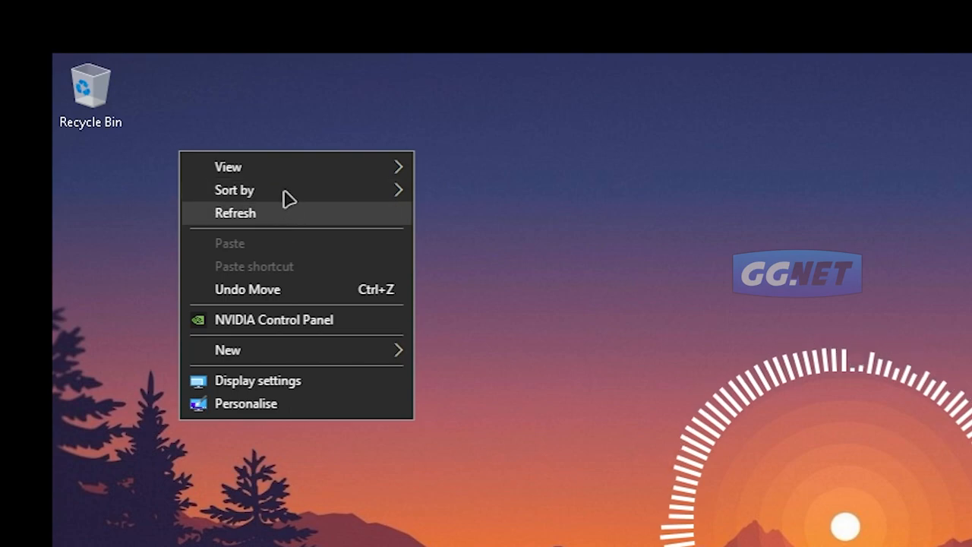
{"action": "mouse_move", "coordinate": [291, 177]}
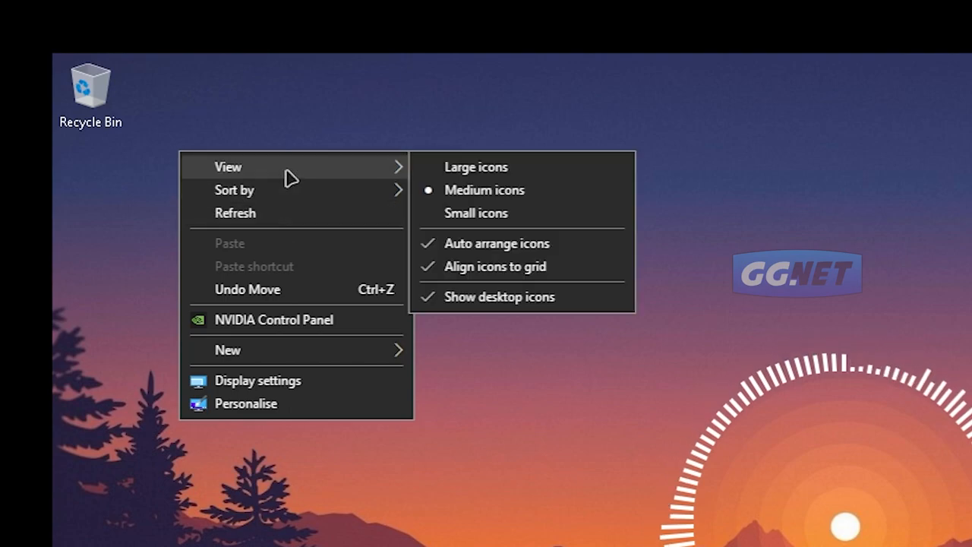
{"action": "left_click", "coordinate": [504, 297]}
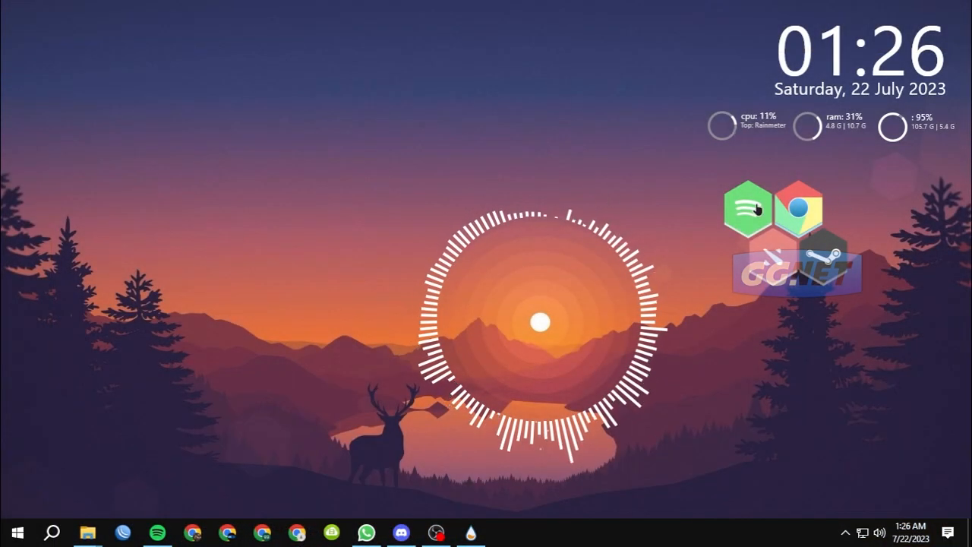
Move the Spotify, Chrome, Dota 2 and Steam Honeycomb launchers to the upper-left corner of the desktop.
{"action": "left_click_drag", "start_coordinate": [757, 209], "coordinate": [54, 46]}
{"action": "left_click_drag", "start_coordinate": [760, 202], "coordinate": [72, 41]}
{"action": "left_click_drag", "start_coordinate": [756, 221], "coordinate": [82, 101]}
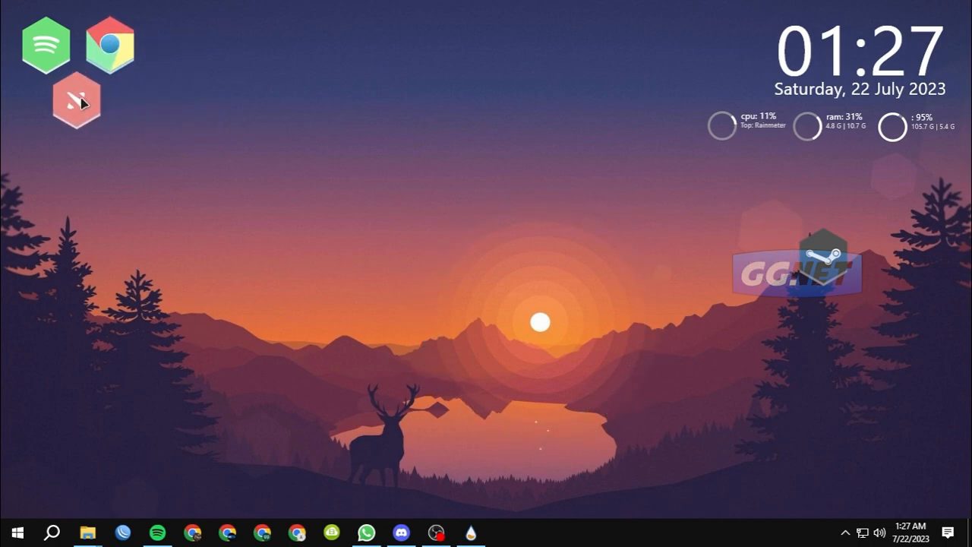
{"action": "left_click_drag", "start_coordinate": [799, 266], "coordinate": [147, 104]}
Nudge the four Honeycomb launchers closer together into an evenly spaced, interlocking hexagon cluster.
{"action": "mouse_move", "coordinate": [87, 109]}
{"action": "left_mouse_down"}
{"action": "mouse_move", "coordinate": [79, 103]}
{"action": "mouse_move", "coordinate": [88, 100]}
{"action": "left_mouse_up"}
{"action": "left_click_drag", "start_coordinate": [116, 46], "coordinate": [102, 46]}
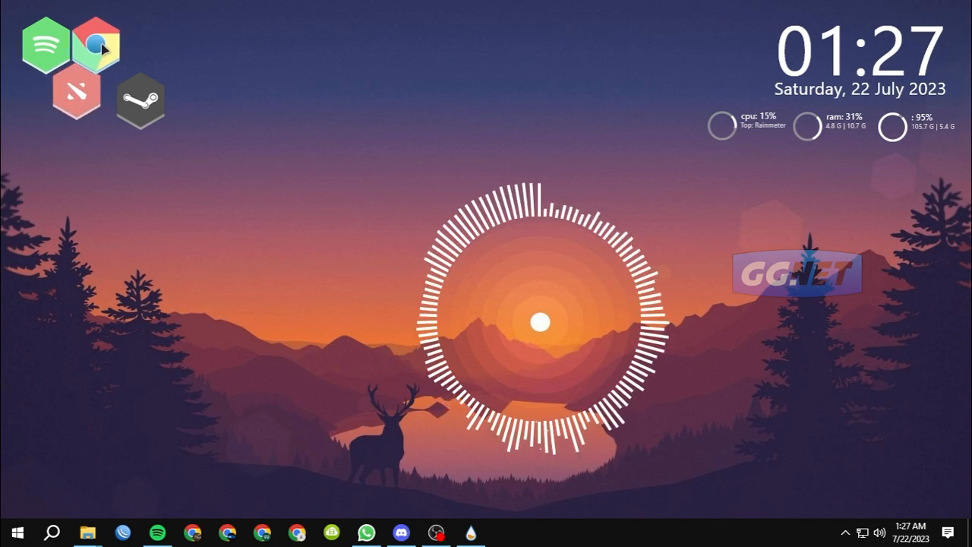
{"action": "left_click_drag", "start_coordinate": [88, 96], "coordinate": [82, 100]}
{"action": "left_click_drag", "start_coordinate": [61, 60], "coordinate": [57, 59]}
{"action": "left_click_drag", "start_coordinate": [140, 99], "coordinate": [123, 93]}
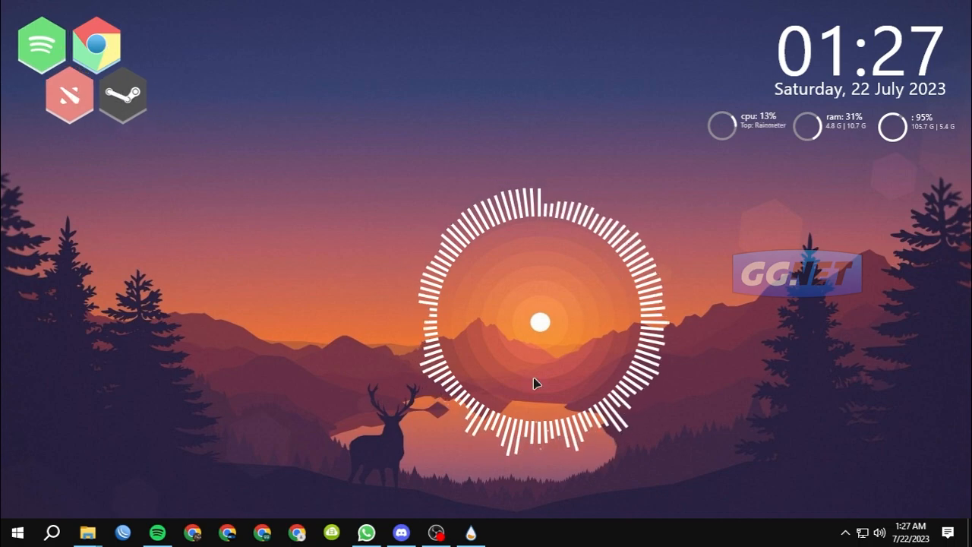
Turn off the Draggable setting of the Chrome Honeycomb launcher to lock its position.
{"action": "left_click", "coordinate": [471, 532]}
{"action": "left_click_drag", "start_coordinate": [398, 59], "coordinate": [219, 82]}
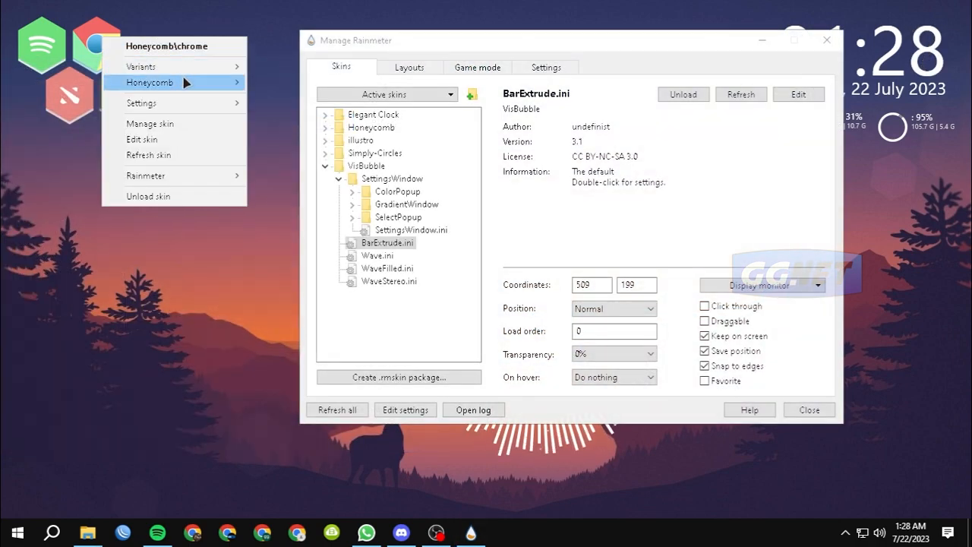
{"action": "mouse_move", "coordinate": [196, 73]}
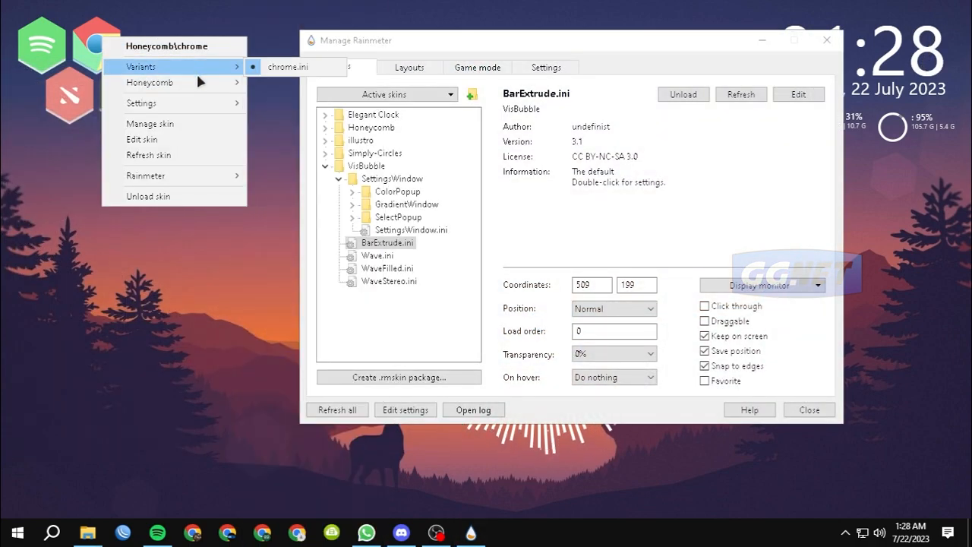
{"action": "mouse_move", "coordinate": [203, 105]}
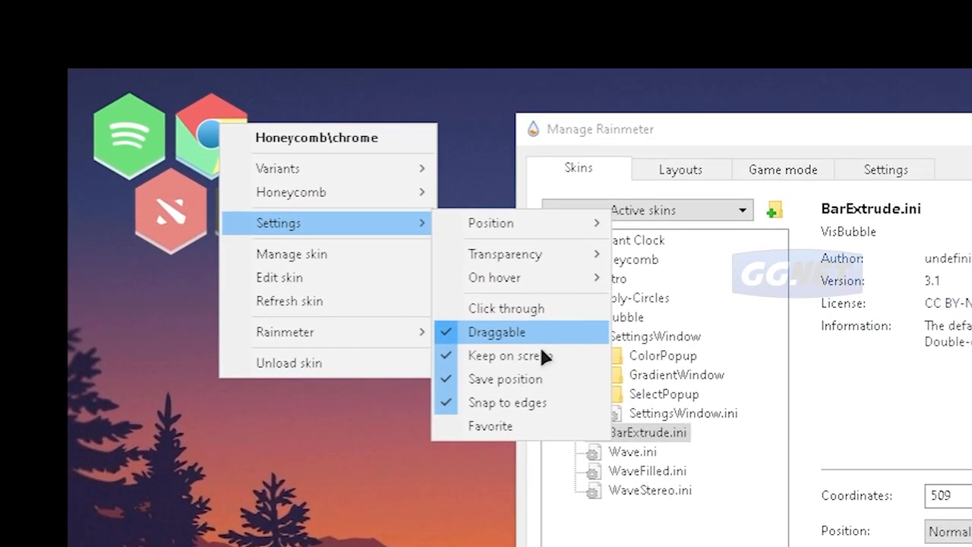
{"action": "left_click", "coordinate": [282, 179]}
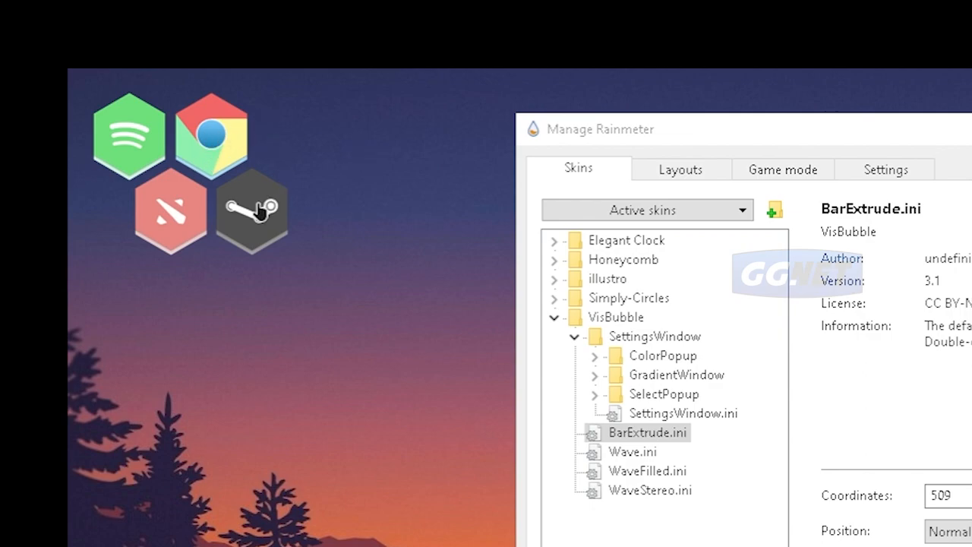
Turn off the Draggable setting of the Steam, Dota 2 and Spotify launchers, and minimize the Rainmeter manager.
{"action": "right_click", "coordinate": [251, 212]}
{"action": "mouse_move", "coordinate": [396, 306]}
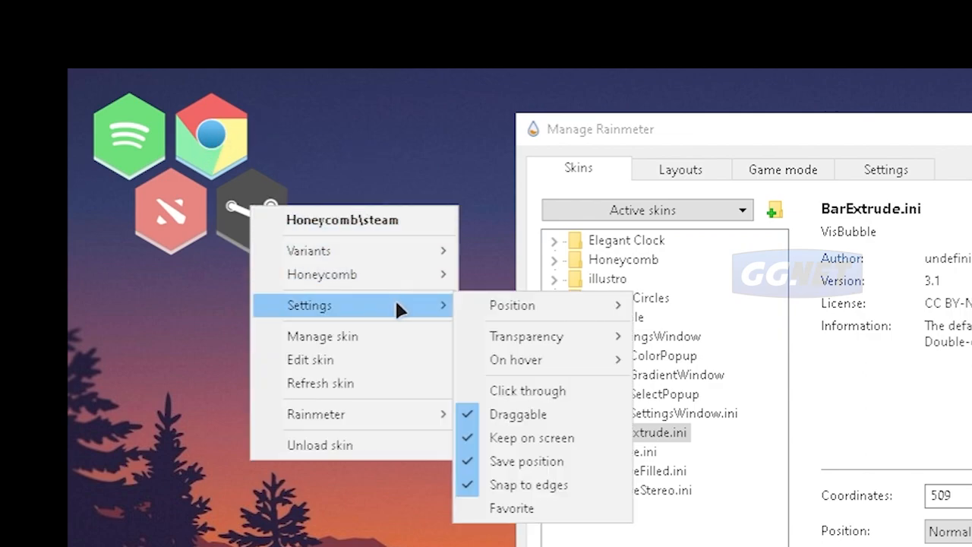
{"action": "left_click", "coordinate": [522, 401]}
{"action": "right_click", "coordinate": [168, 216]}
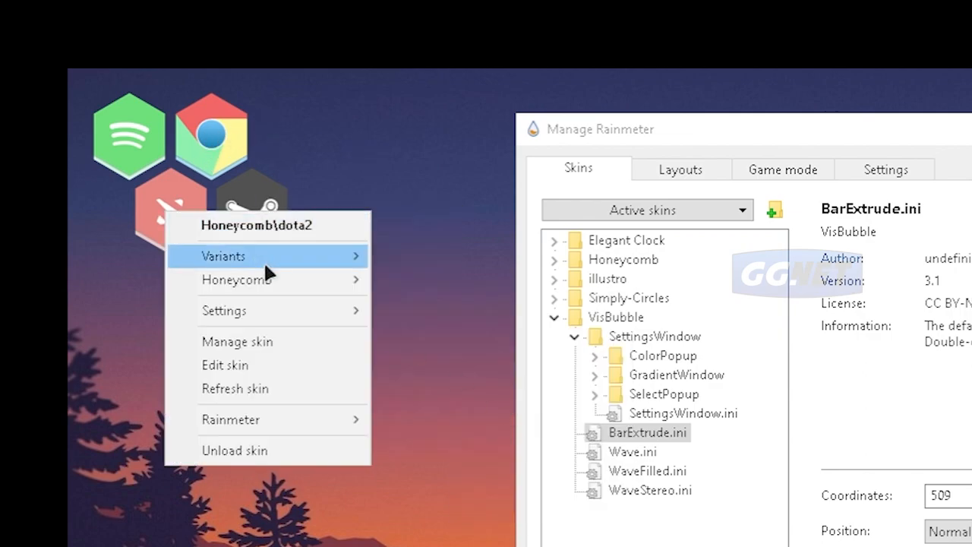
{"action": "mouse_move", "coordinate": [306, 308]}
{"action": "left_click", "coordinate": [445, 416]}
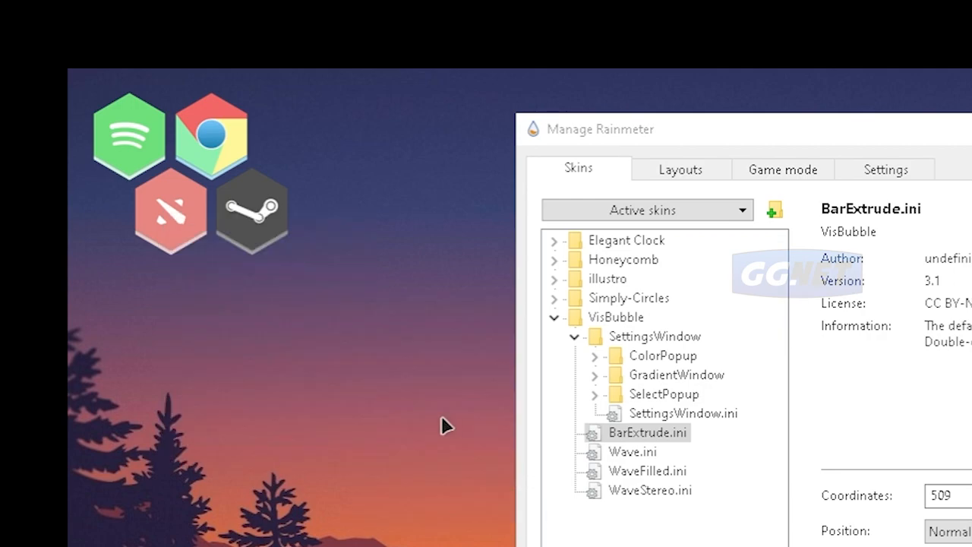
{"action": "right_click", "coordinate": [131, 143]}
{"action": "mouse_move", "coordinate": [271, 245]}
{"action": "left_click", "coordinate": [447, 343]}
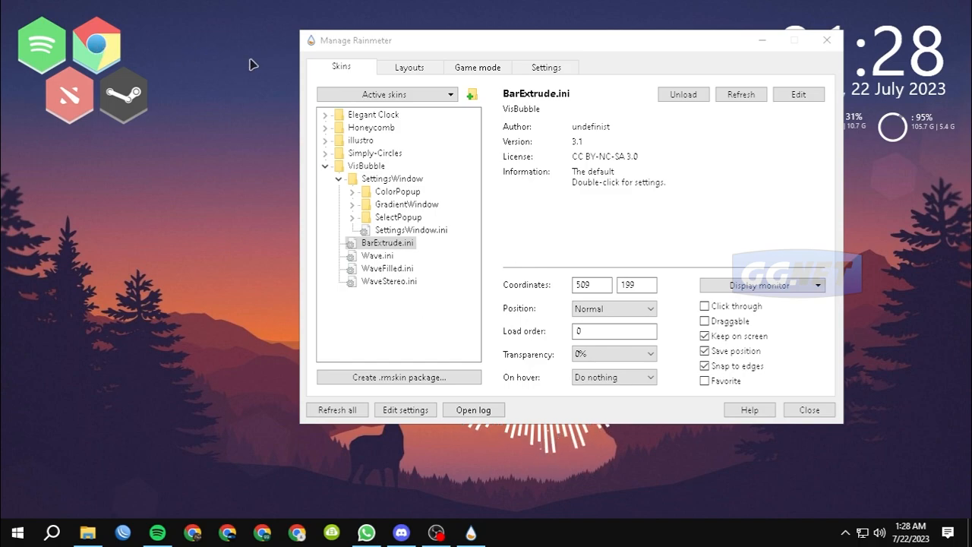
{"action": "left_click", "coordinate": [760, 43]}
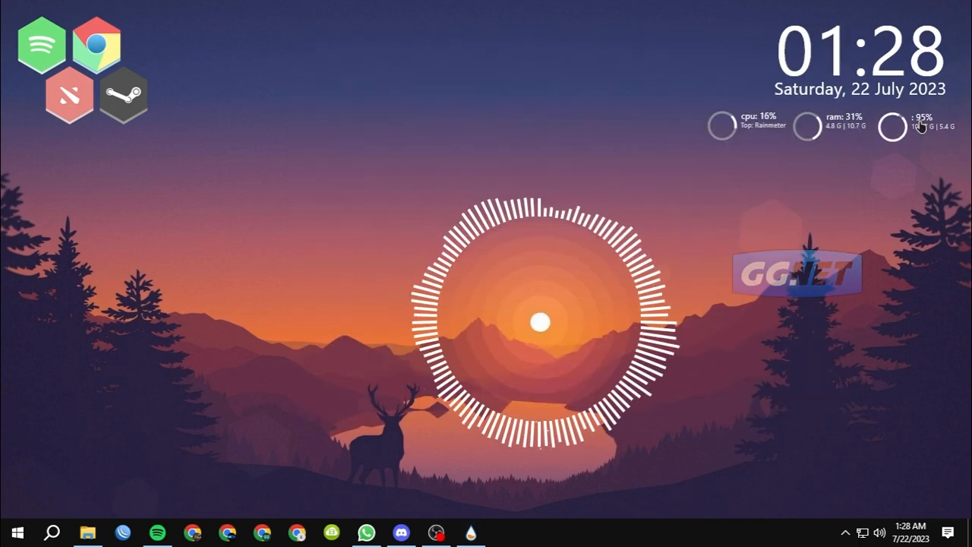
Turn off the Draggable setting of the HDD1, RAM and Processor circles below the clock.
{"action": "right_click", "coordinate": [920, 123]}
{"action": "mouse_move", "coordinate": [879, 187]}
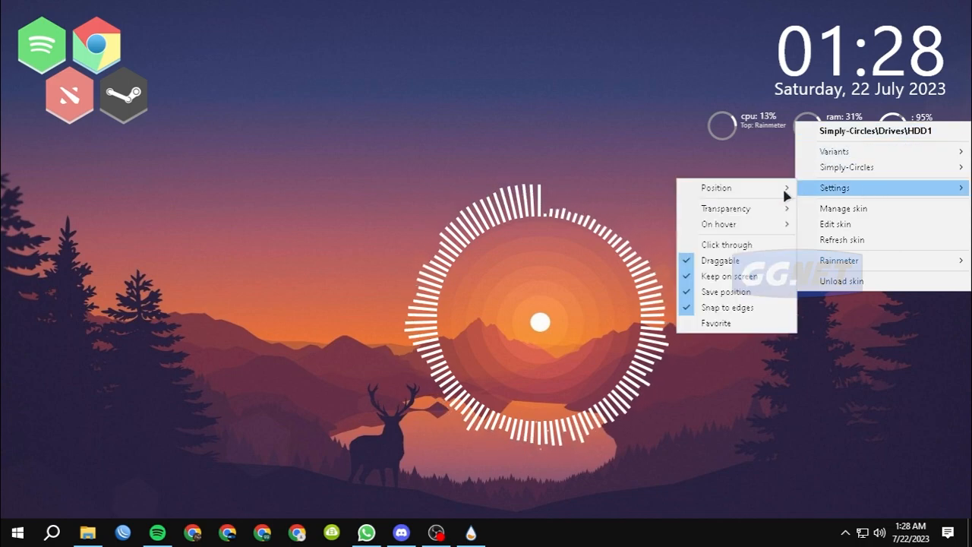
{"action": "left_click", "coordinate": [716, 261]}
{"action": "right_click", "coordinate": [823, 118]}
{"action": "mouse_move", "coordinate": [839, 187]}
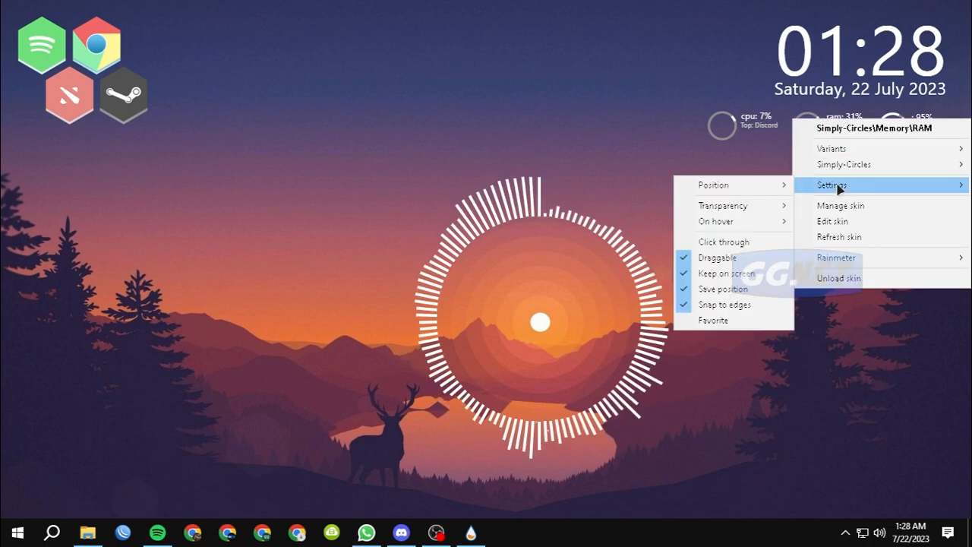
{"action": "left_click", "coordinate": [714, 259]}
{"action": "right_click", "coordinate": [744, 119]}
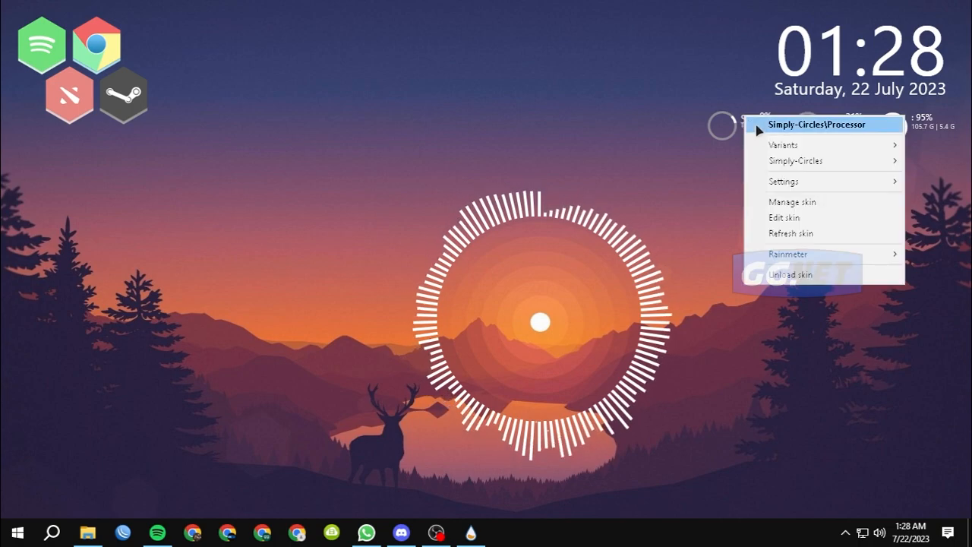
{"action": "mouse_move", "coordinate": [805, 184]}
{"action": "left_click", "coordinate": [670, 257]}
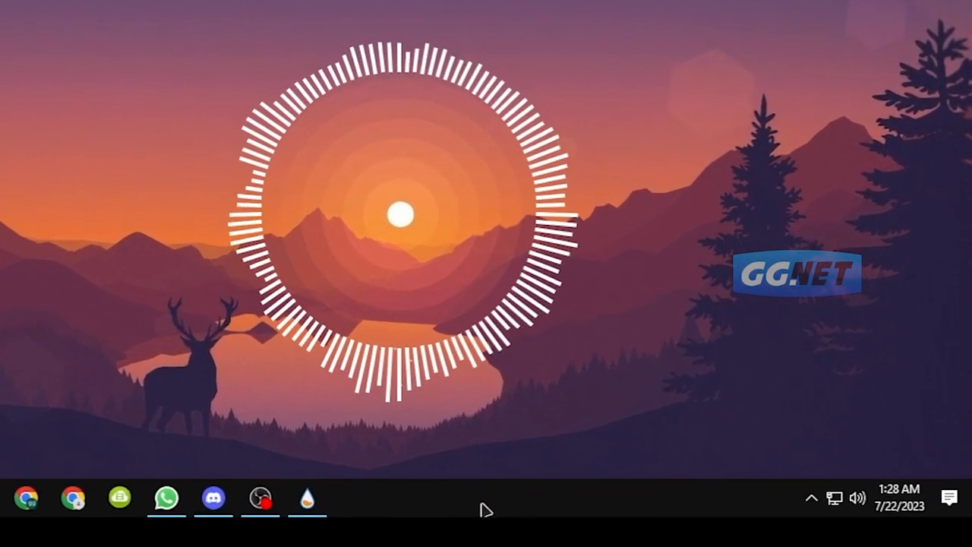
Open the Windows taskbar settings and turn on automatically hiding the taskbar in desktop mode.
{"action": "right_click", "coordinate": [614, 528]}
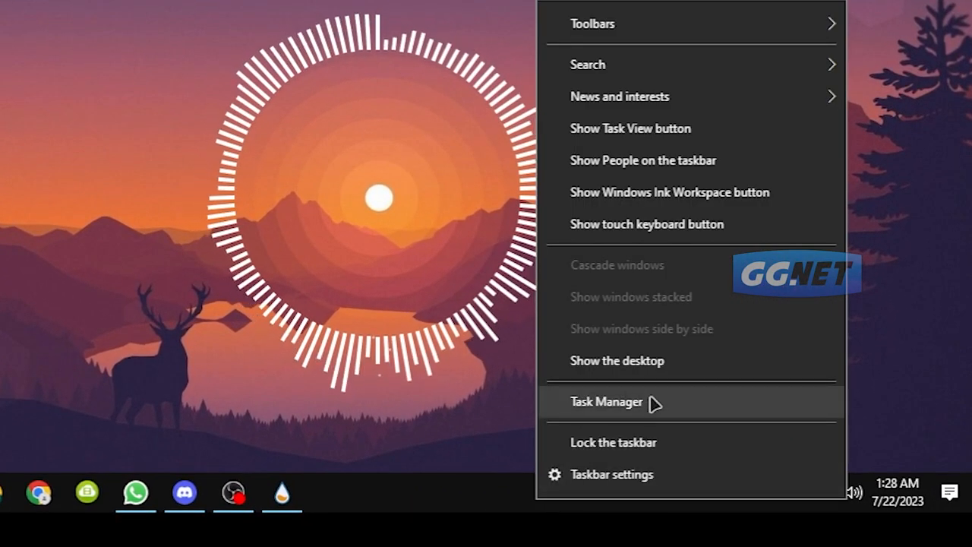
{"action": "left_click", "coordinate": [663, 479]}
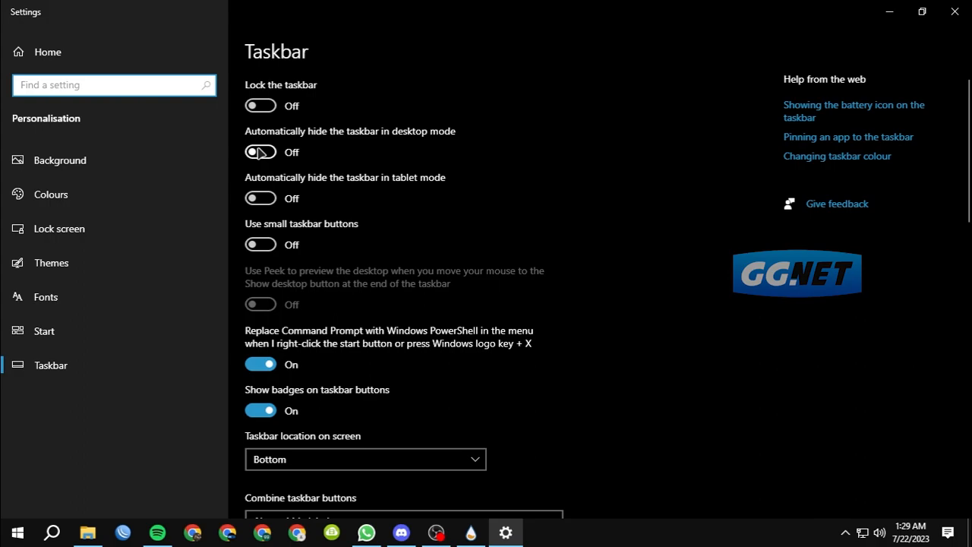
{"action": "left_click", "coordinate": [263, 153]}
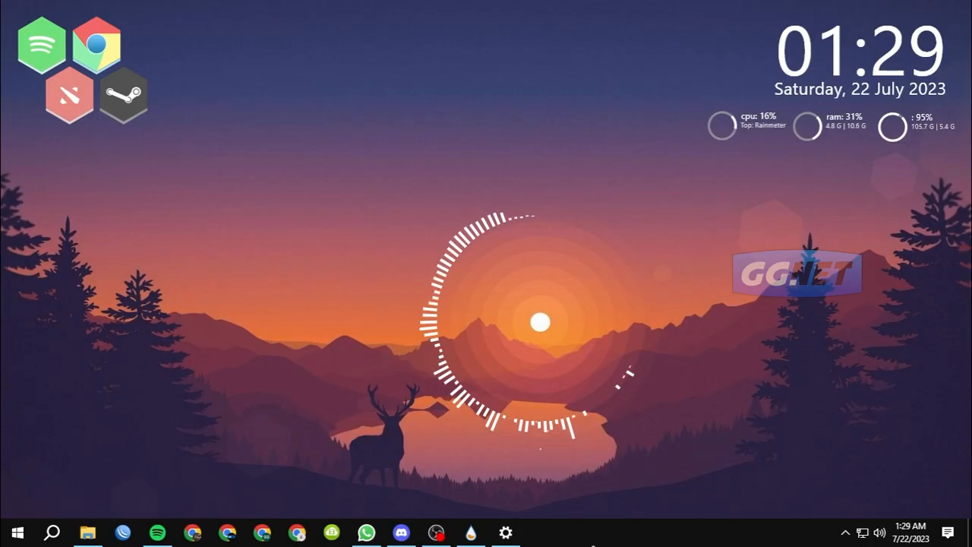
Refresh the desktop twice.
{"action": "right_click", "coordinate": [207, 196]}
{"action": "left_click", "coordinate": [245, 237]}
{"action": "right_click", "coordinate": [161, 219]}
{"action": "left_click", "coordinate": [202, 261]}
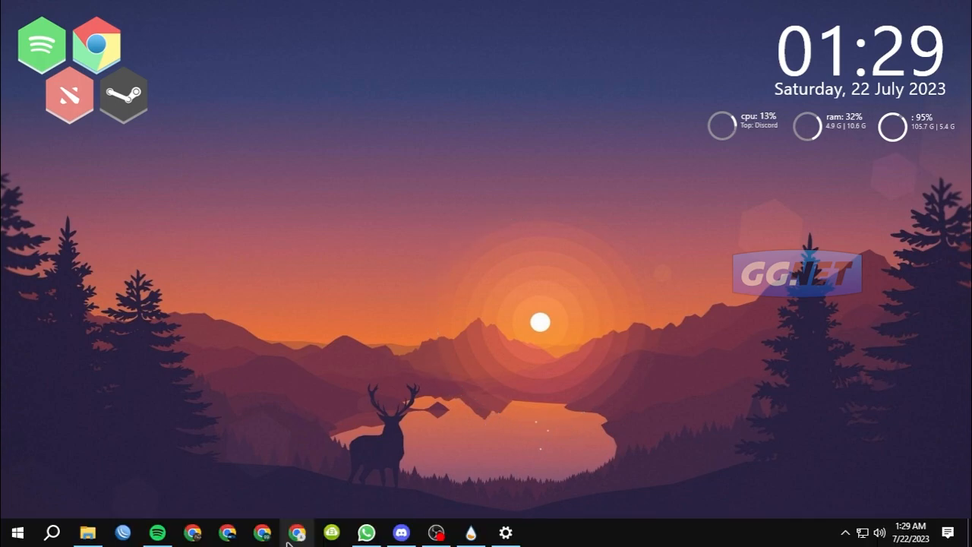
{"action": "right_click", "coordinate": [202, 228]}
{"action": "left_click", "coordinate": [235, 261]}
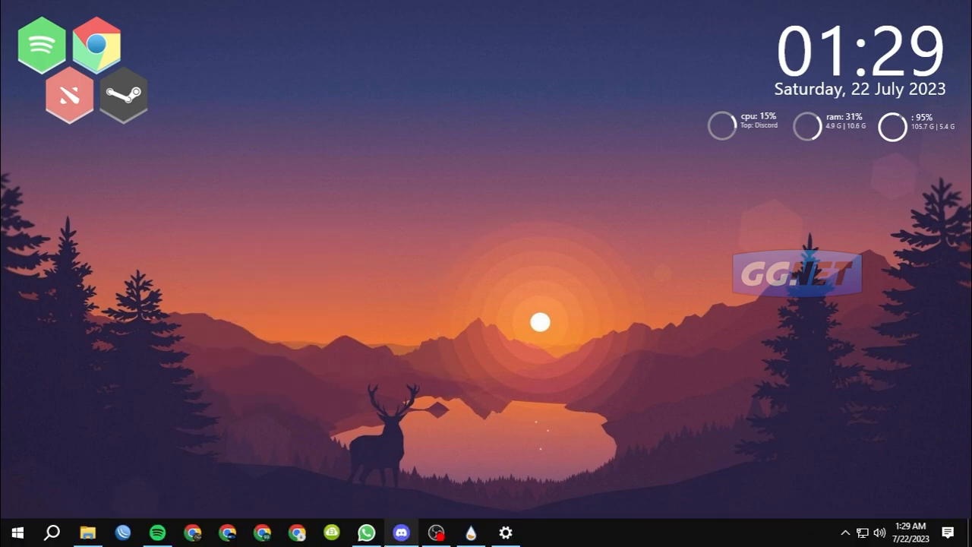
{"action": "right_click", "coordinate": [200, 233]}
{"action": "left_click", "coordinate": [239, 276]}
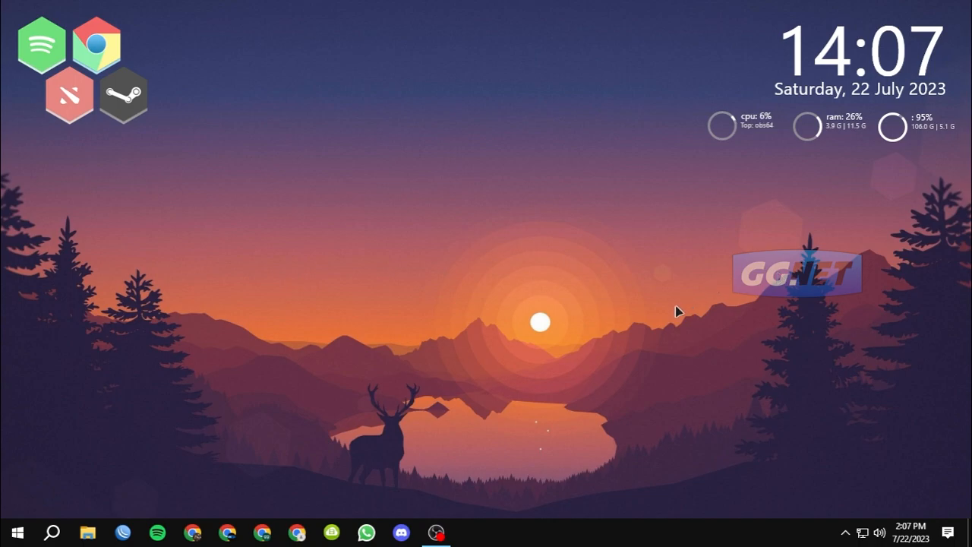
Exit Rainmeter from the system tray so all skins close, and start it again through Windows search.
{"action": "left_click", "coordinate": [846, 532]}
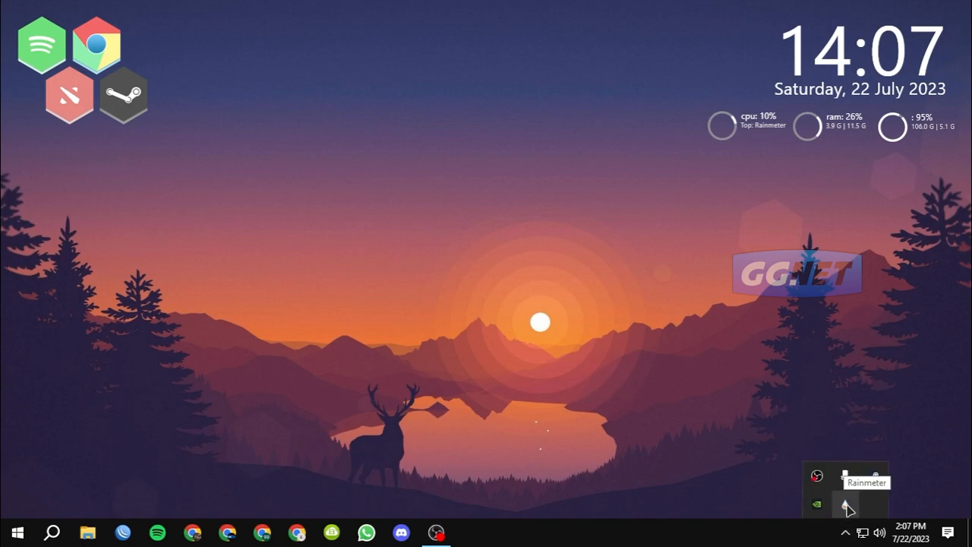
{"action": "right_click", "coordinate": [848, 509]}
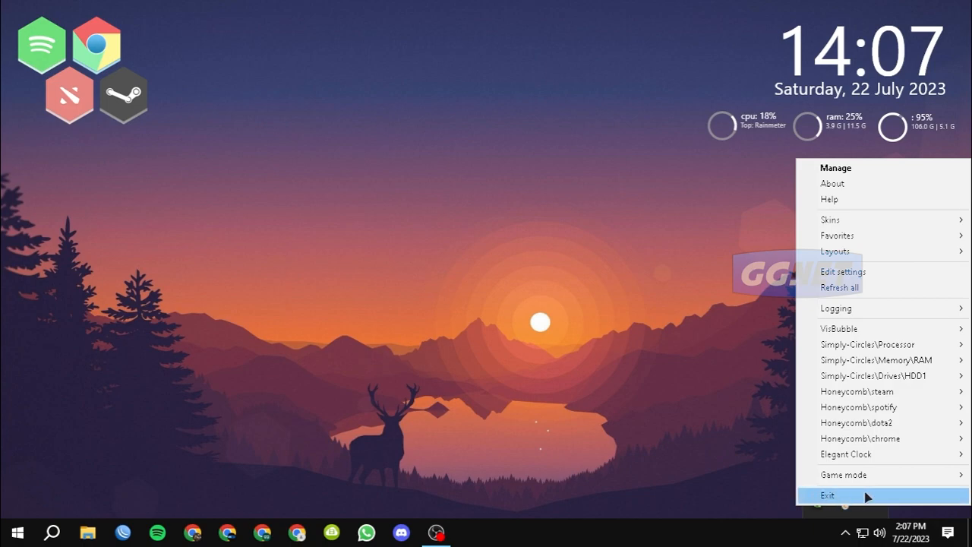
{"action": "left_click", "coordinate": [867, 496]}
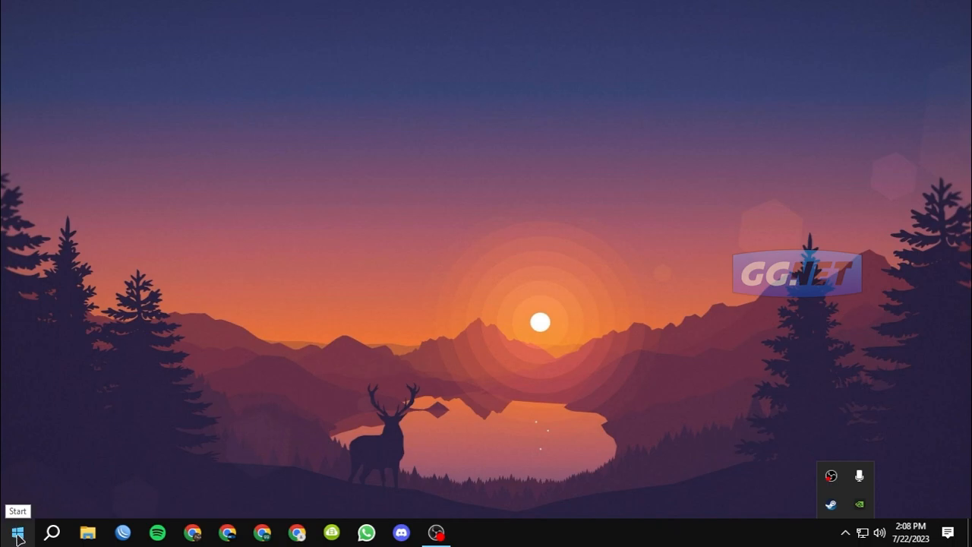
{"action": "left_click", "coordinate": [52, 532]}
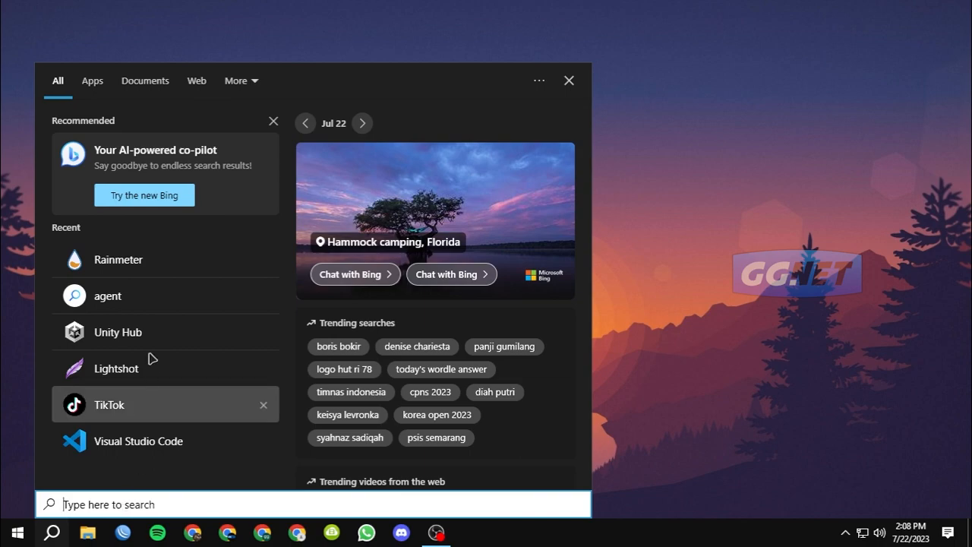
{"action": "left_click", "coordinate": [167, 267]}
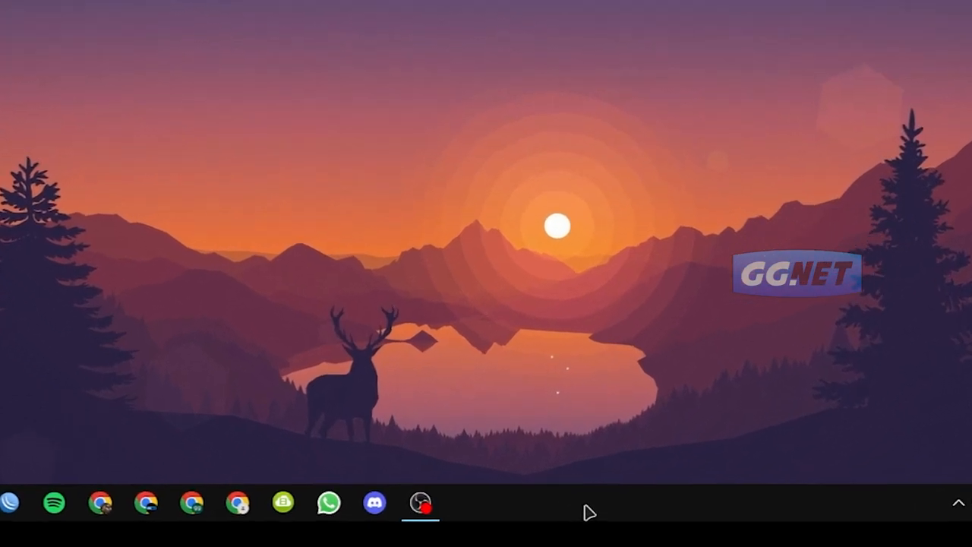
Open Task Manager from the taskbar and show its startup programs with the enabled ones listed first.
{"action": "right_click", "coordinate": [574, 530]}
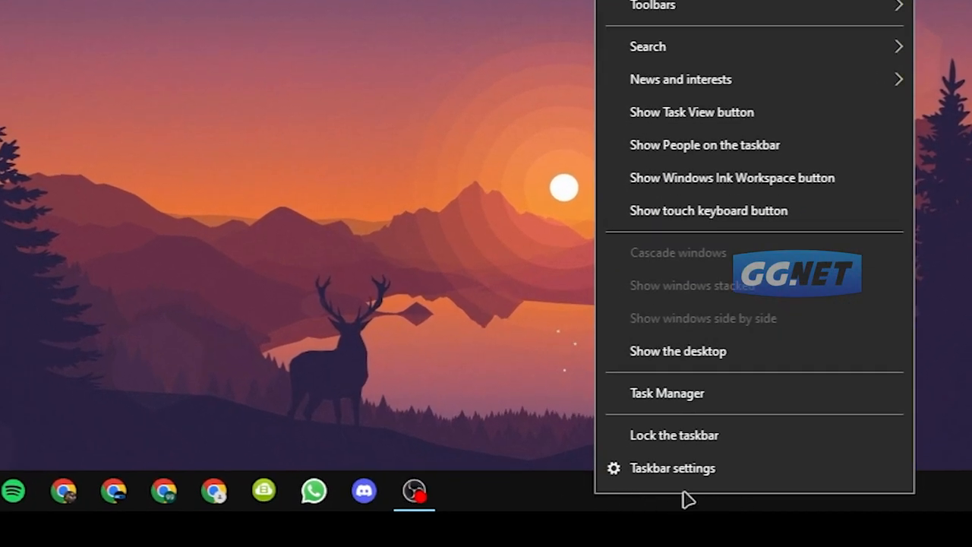
{"action": "left_click", "coordinate": [803, 401]}
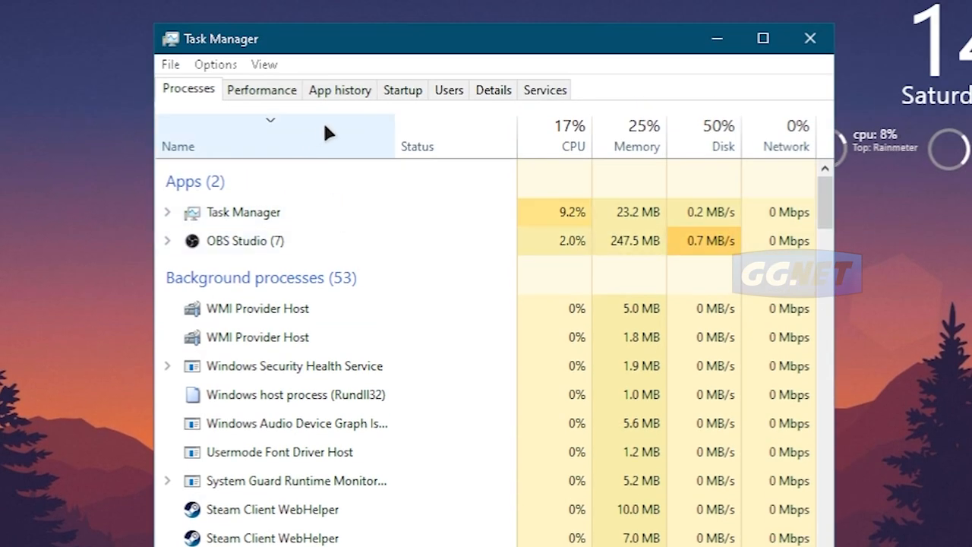
{"action": "left_click", "coordinate": [404, 91]}
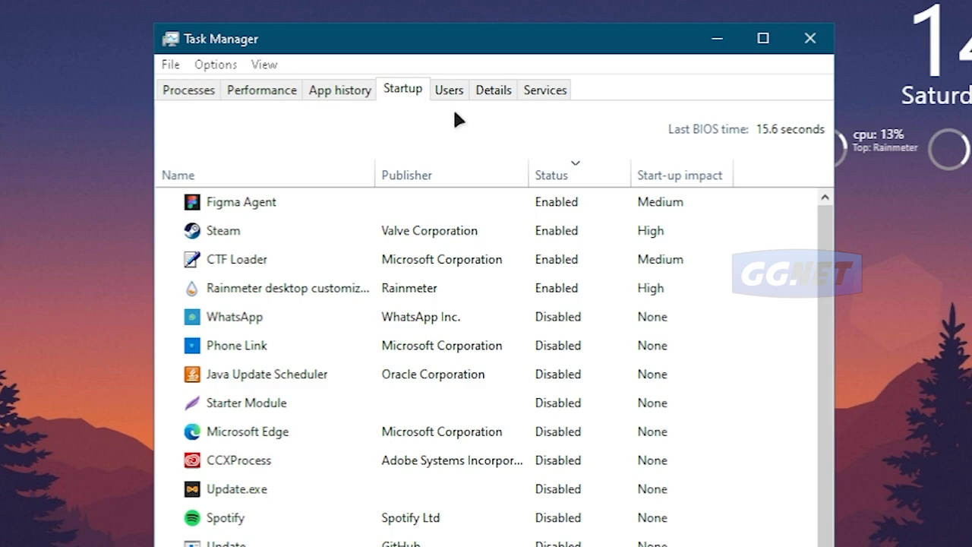
{"action": "left_click", "coordinate": [572, 172]}
{"action": "left_click", "coordinate": [572, 172]}
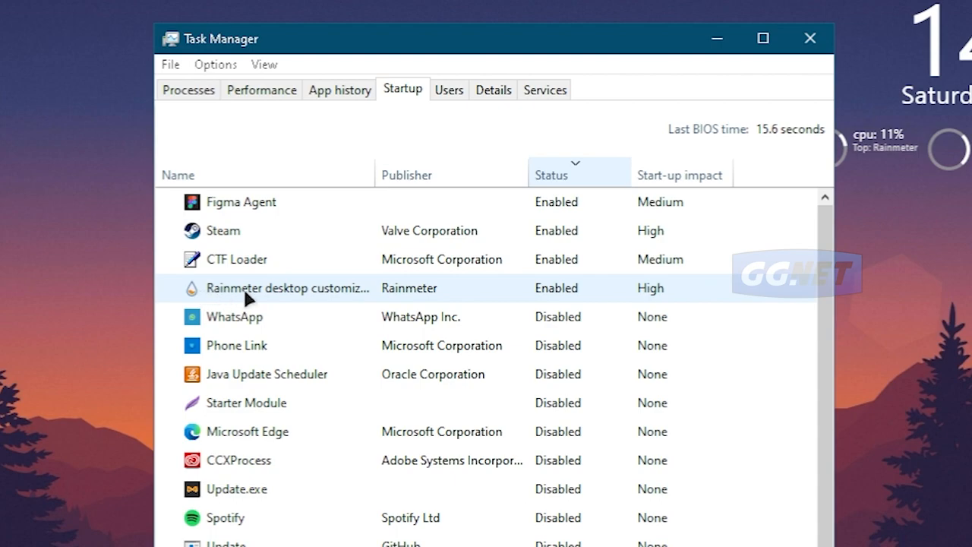
Disable the automatic startup of Rainmeter desktop customization and close Task Manager.
{"action": "right_click", "coordinate": [604, 288]}
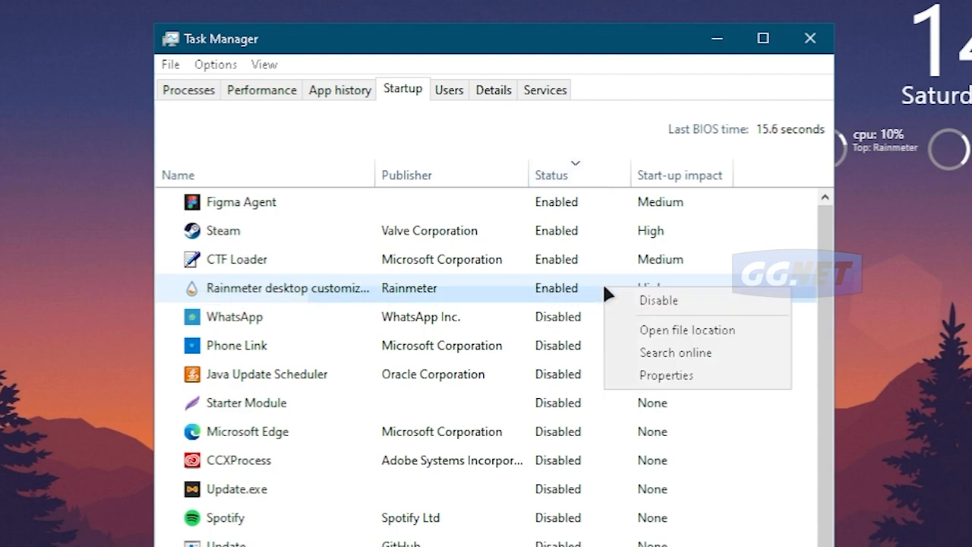
{"action": "left_click", "coordinate": [647, 300]}
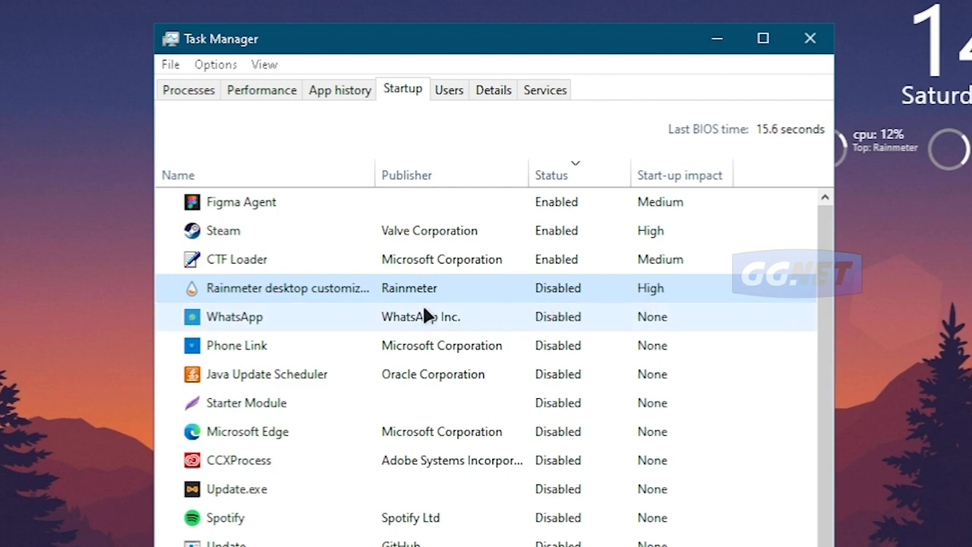
{"action": "left_click", "coordinate": [816, 38]}
{"action": "left_click", "coordinate": [3, 542]}
{"action": "left_click", "coordinate": [70, 439]}
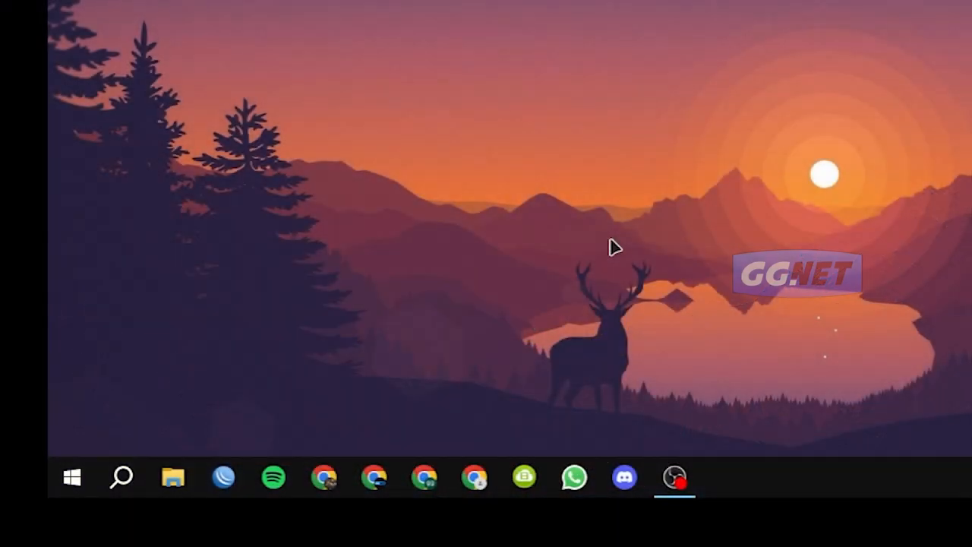
Search Windows for "control panel", open Control Panel and go to its list of programs to uninstall.
{"action": "left_click", "coordinate": [121, 477]}
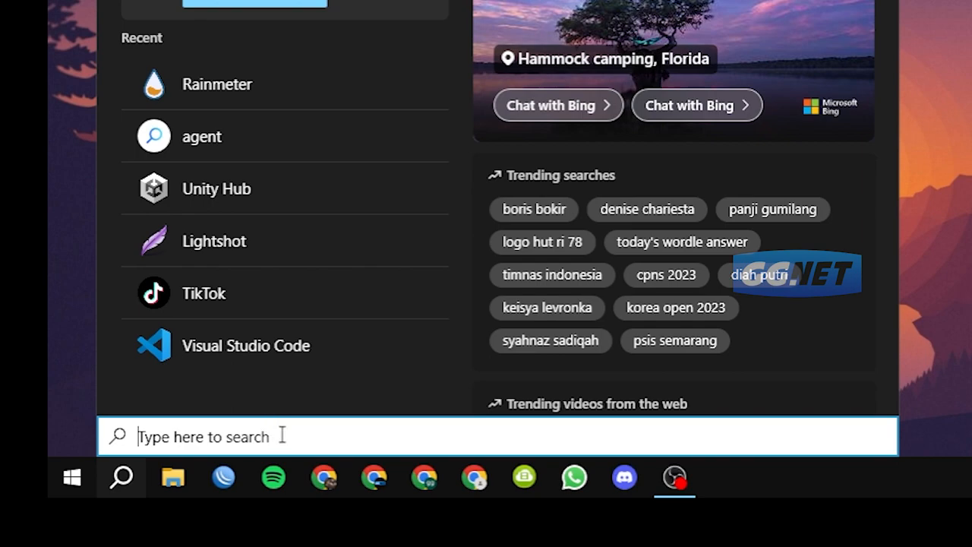
{"action": "type", "text": "cont"}
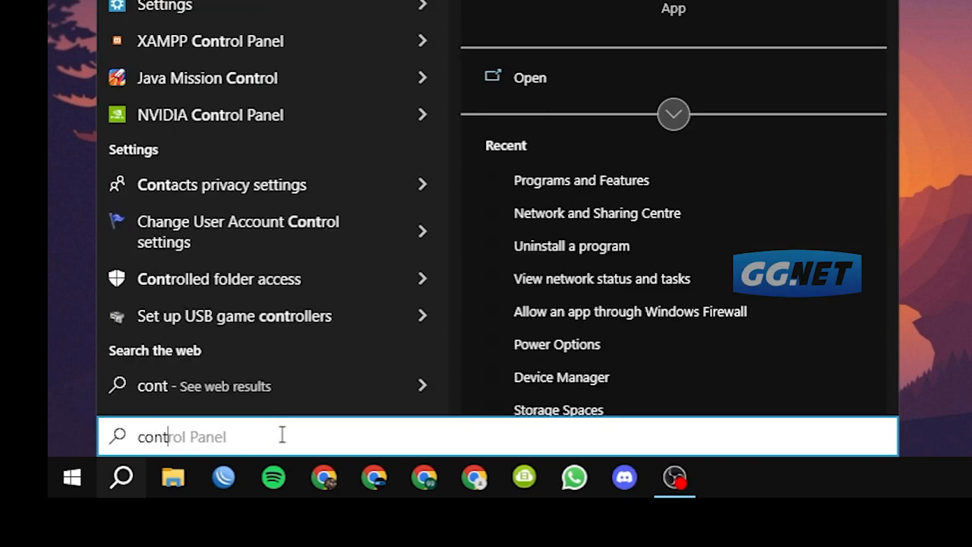
{"action": "type", "text": "rol panel"}
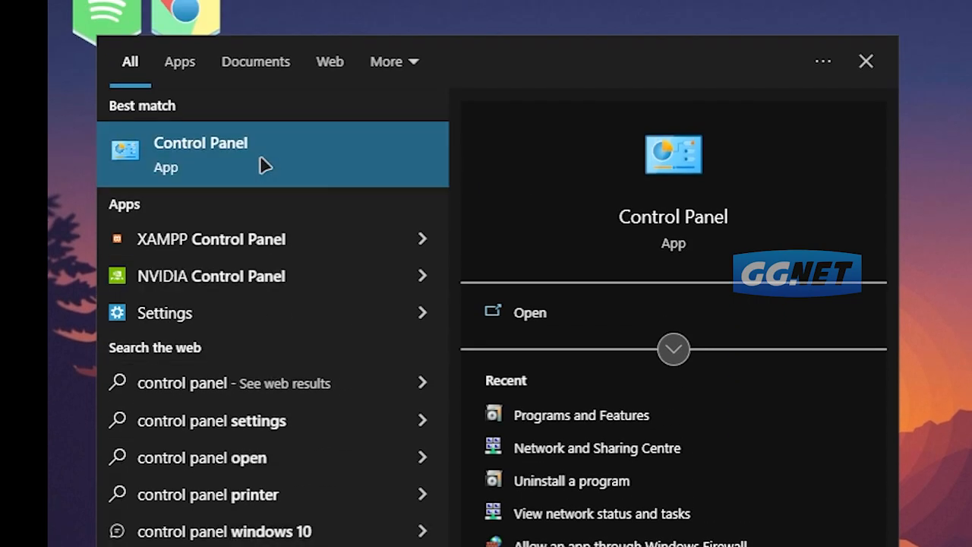
{"action": "left_click", "coordinate": [348, 163]}
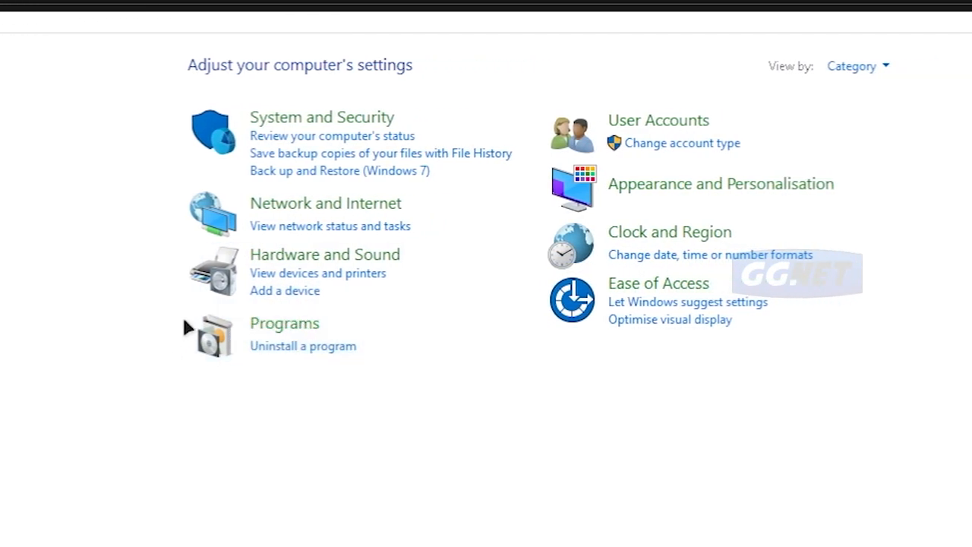
{"action": "left_click", "coordinate": [303, 347]}
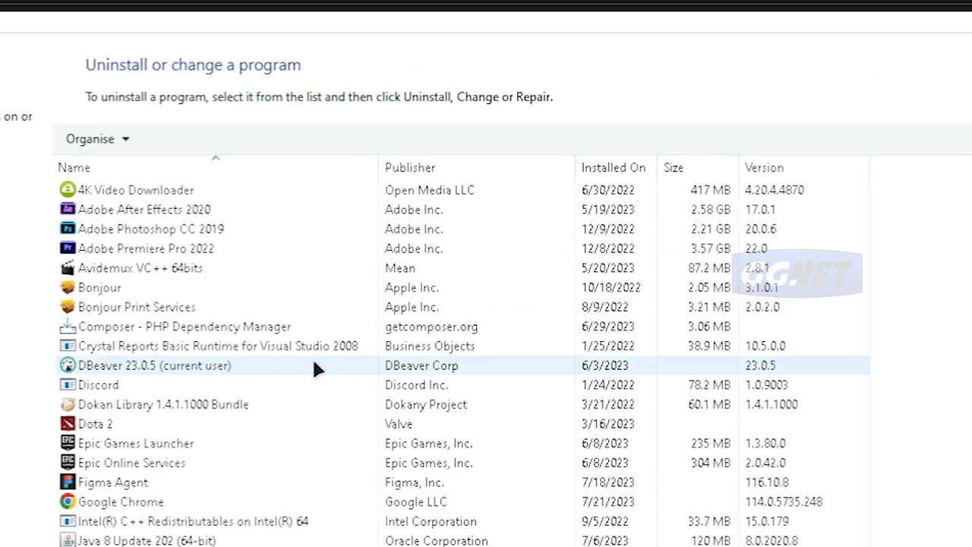
Find and select Rainmeter in the list of installed programs.
{"action": "scroll", "coordinate": [121, 478], "scroll_direction": "down", "scroll_amount": 5}
{"action": "scroll", "coordinate": [120, 469], "scroll_direction": "down", "scroll_amount": 15}
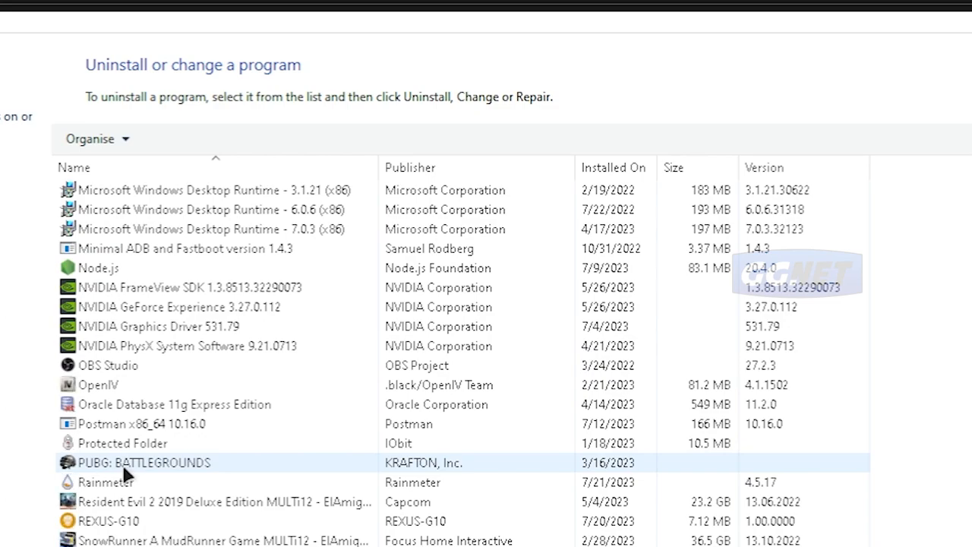
{"action": "scroll", "coordinate": [124, 469], "scroll_direction": "down", "scroll_amount": 1}
{"action": "left_click", "coordinate": [107, 426]}
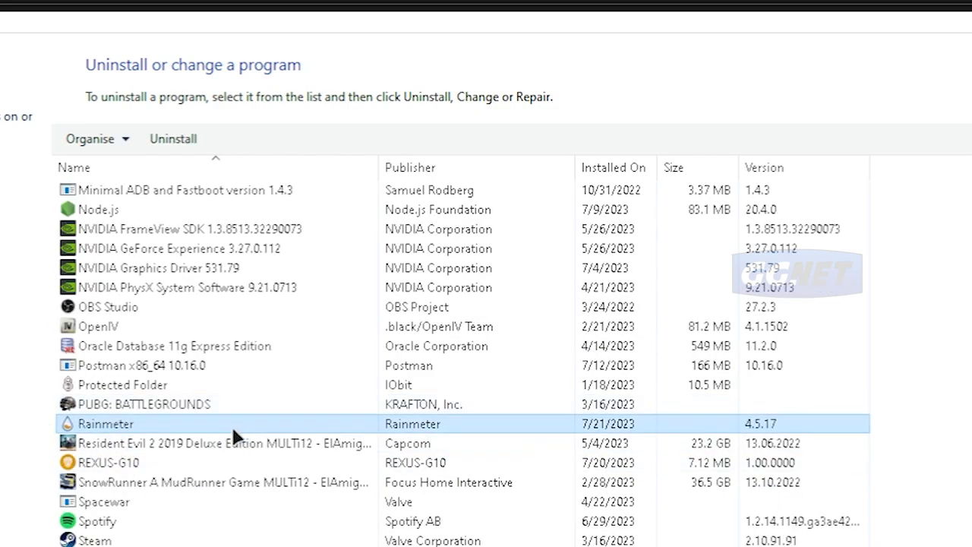